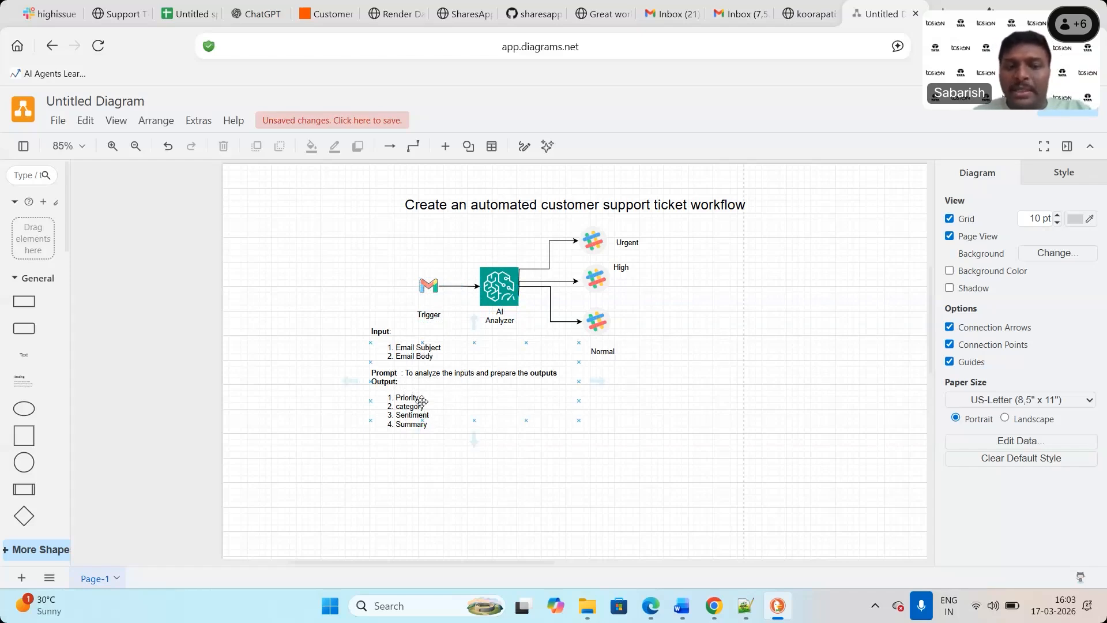
Switch from the workflow diagram to the Edge window and load the Zapier home page afresh from zapier.com.
left_click(628, 244)
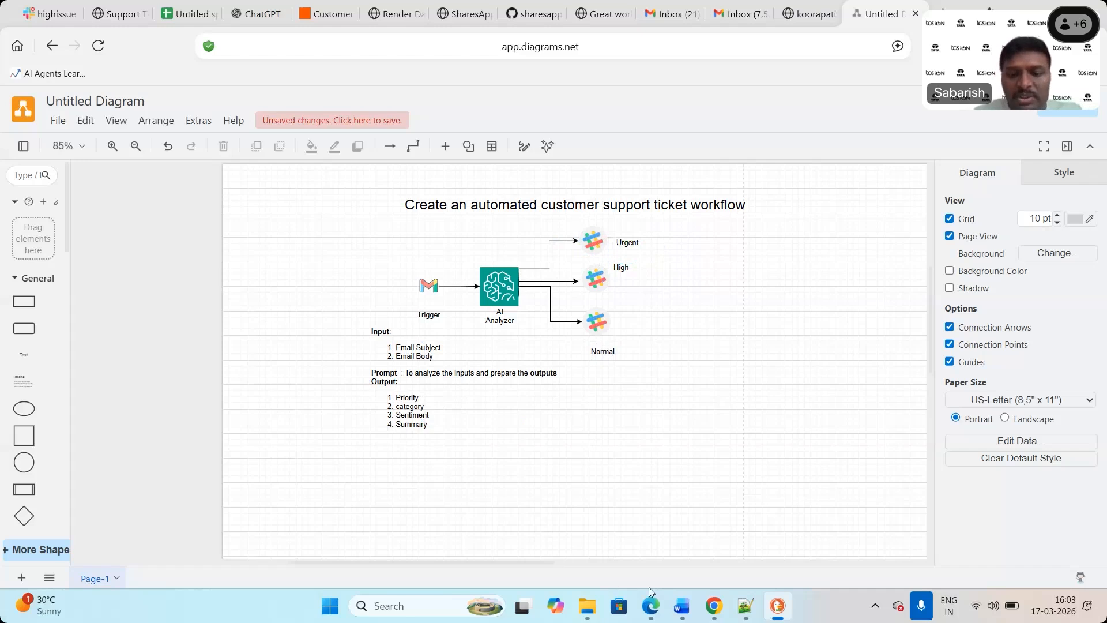
left_click(650, 605)
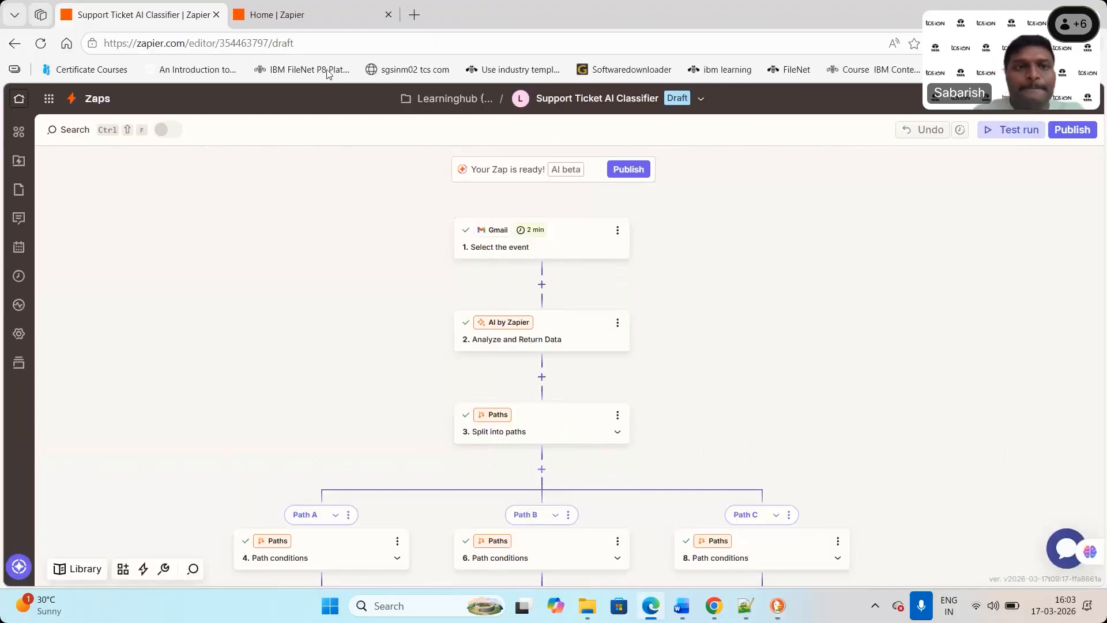
left_click(302, 23)
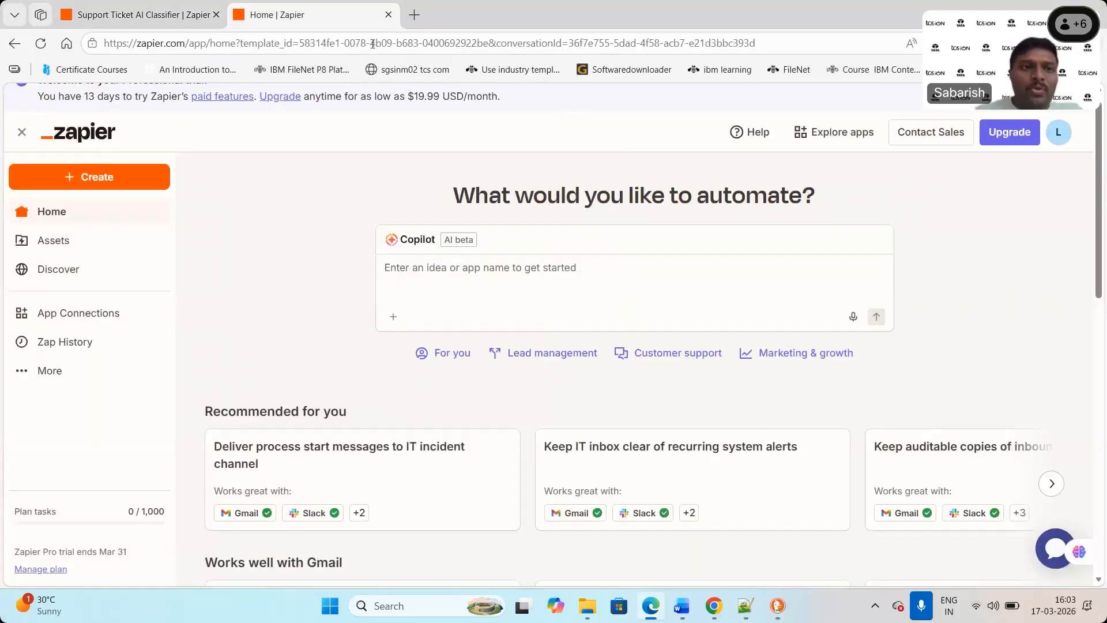
left_click(194, 44)
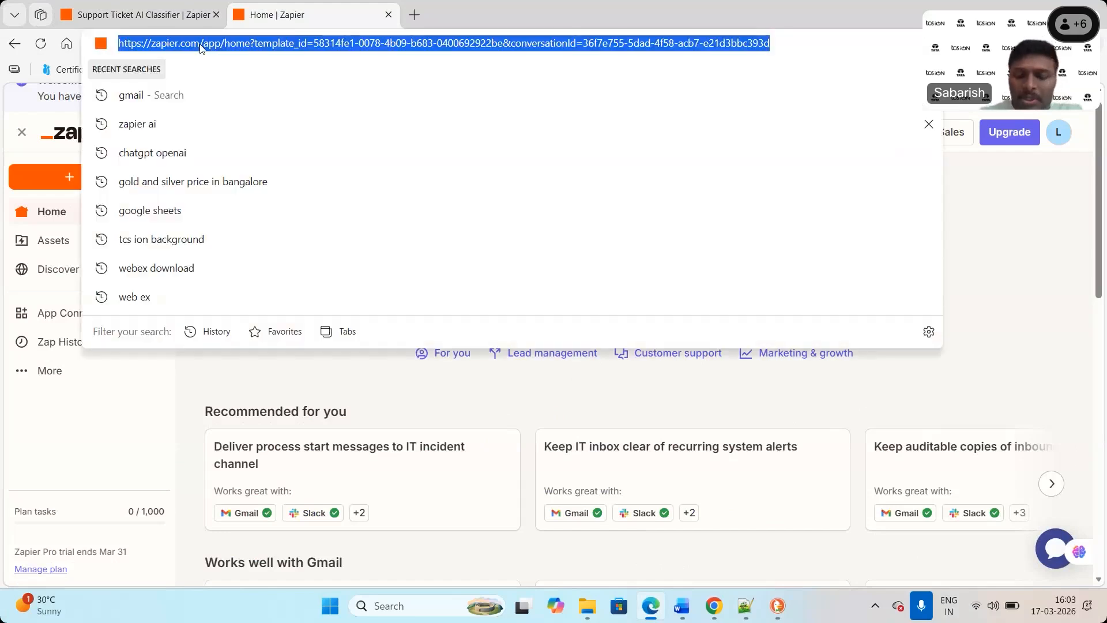
left_click(203, 44)
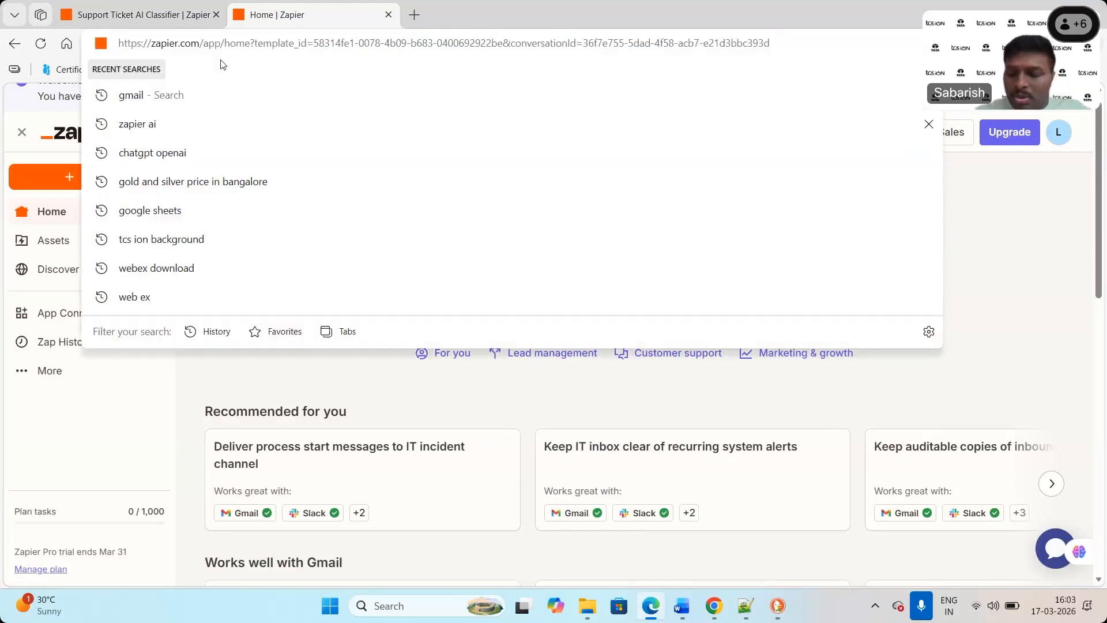
key("shift+End")
key("BackSpace")
key("Return")
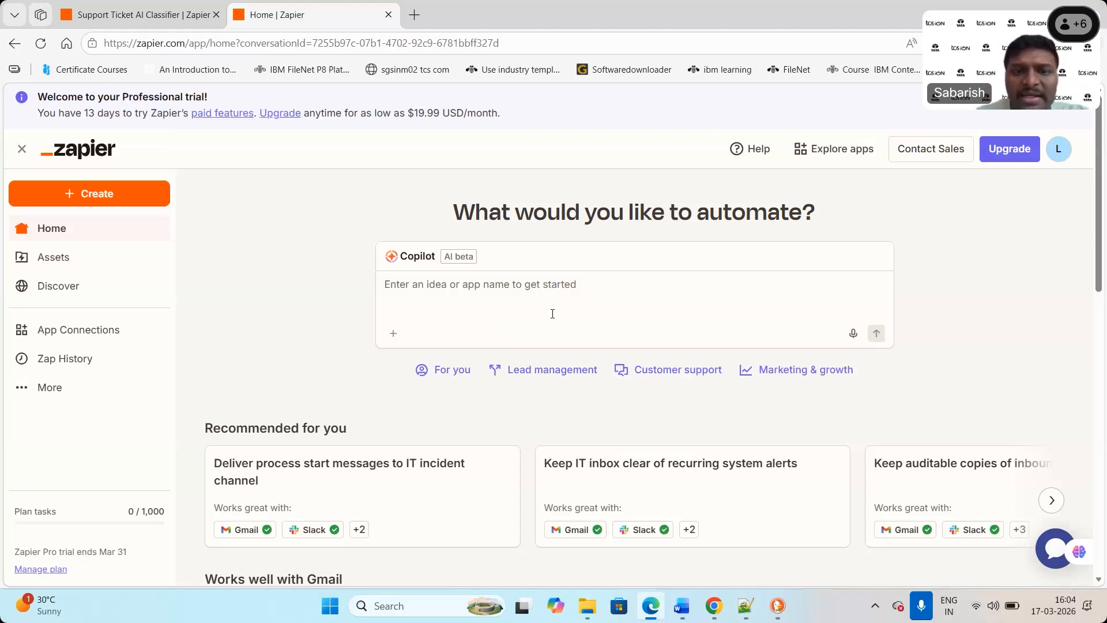
Create a new blank Zap from the Zapier home page.
left_click(102, 196)
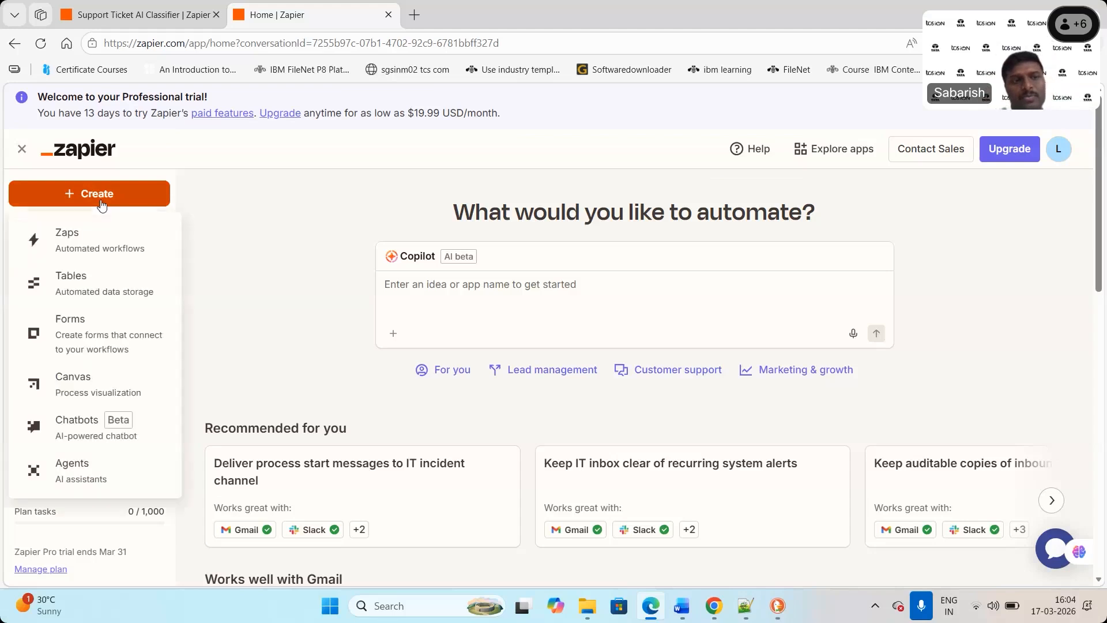
left_click(77, 249)
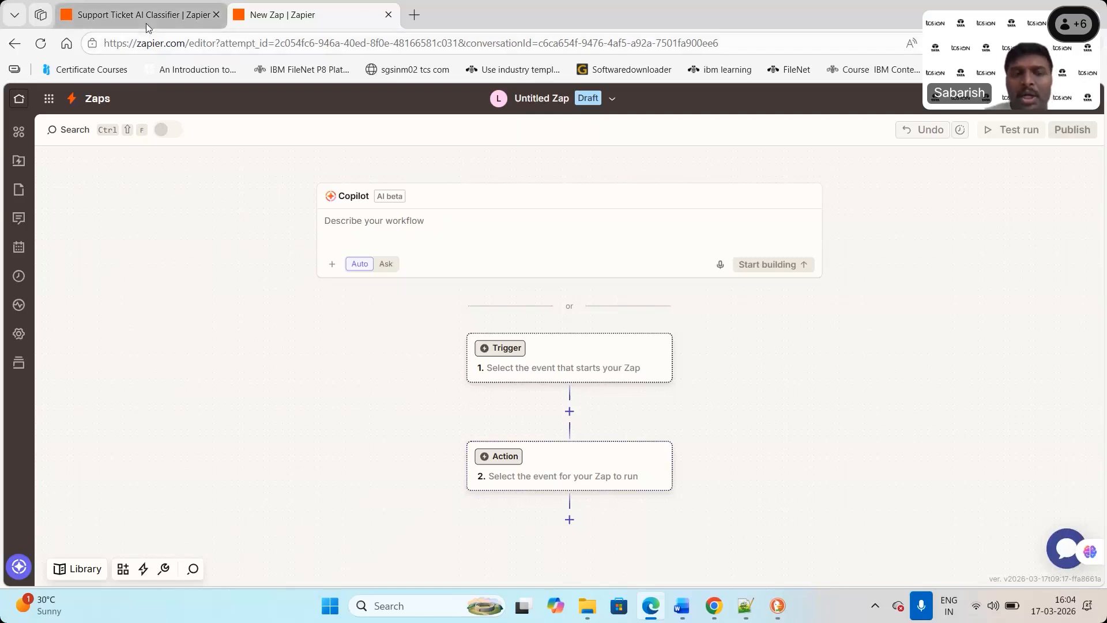
left_click(440, 231)
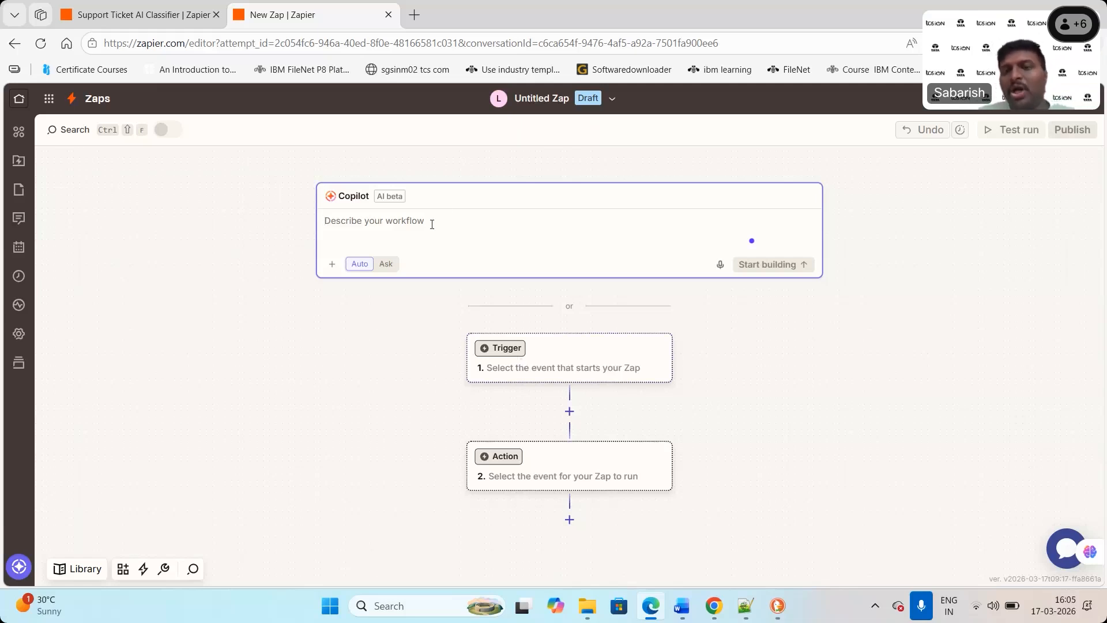
Set the Zap's trigger to Gmail with the New Email event, keeping the default mailbox setting of inbox and all labels.
left_click(500, 349)
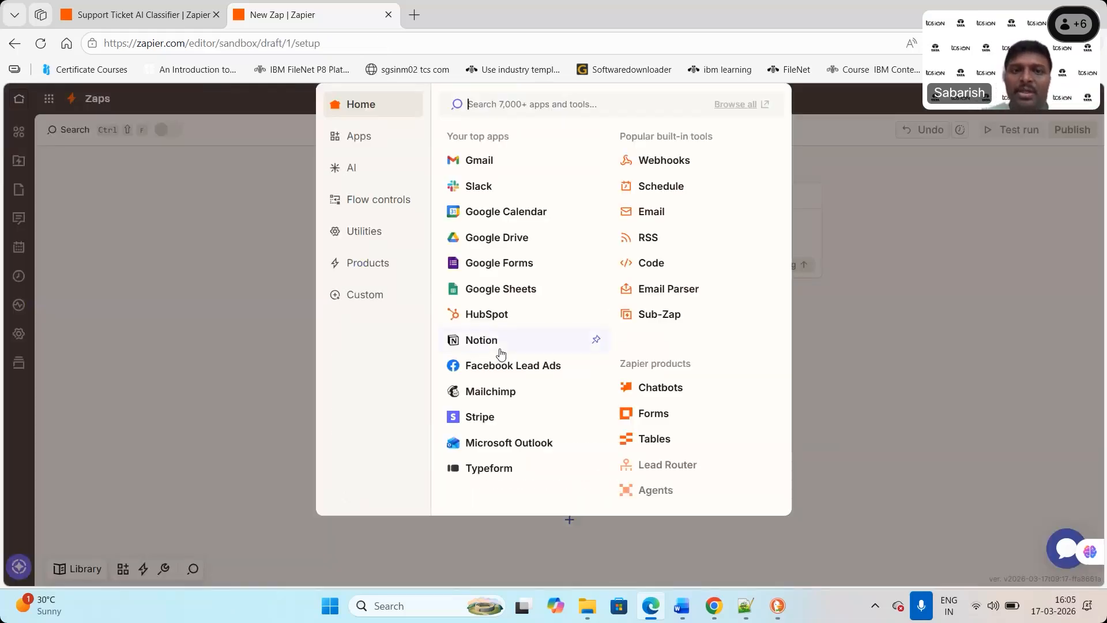
left_click(473, 167)
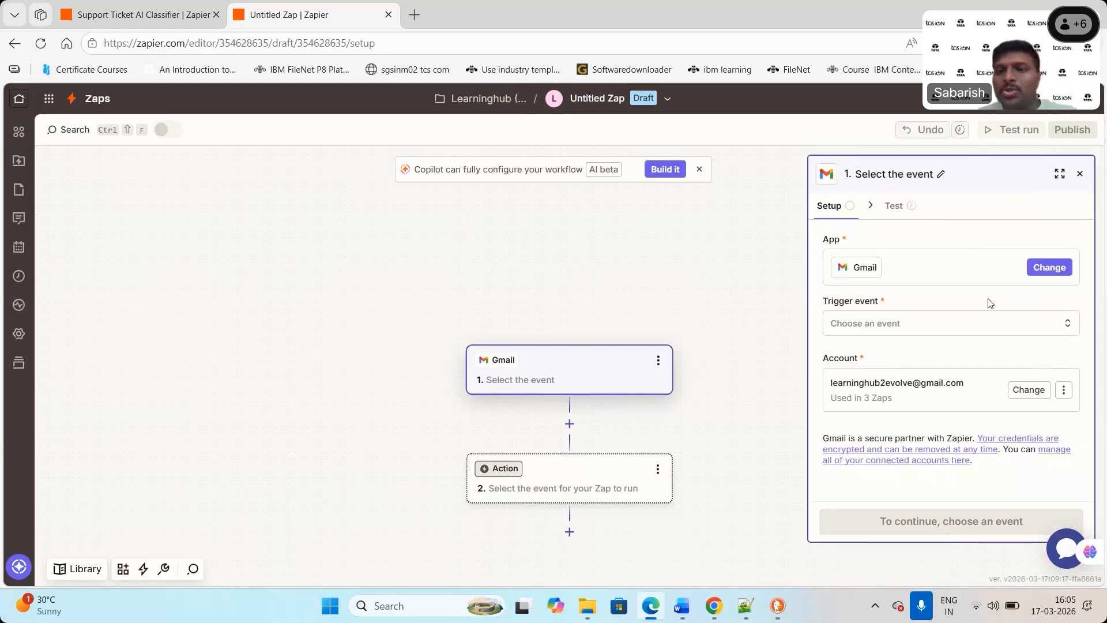
left_click(886, 326)
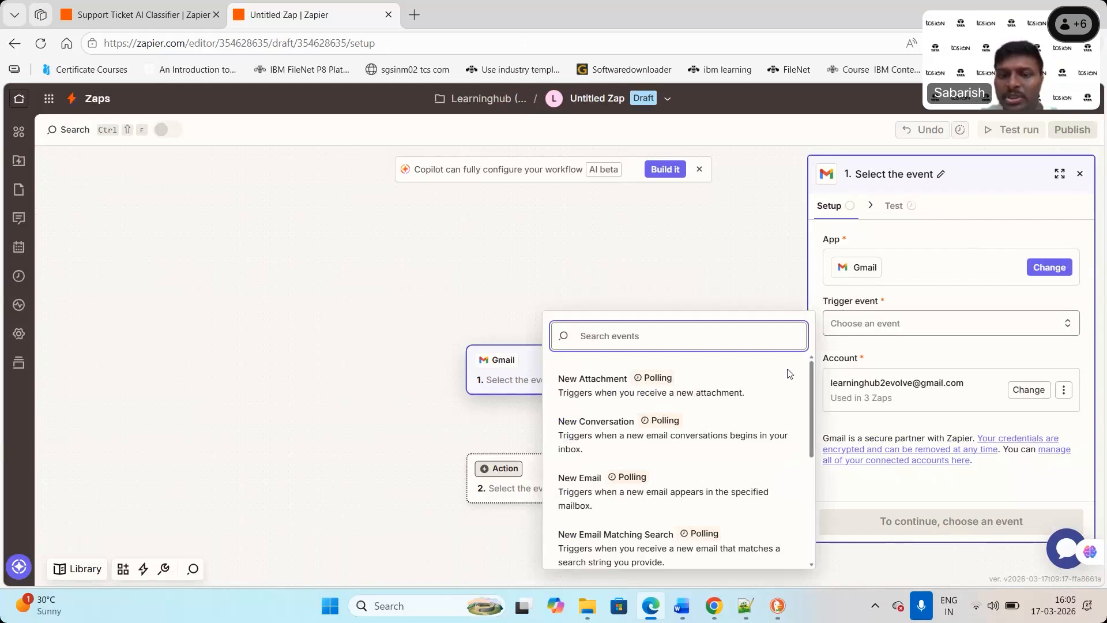
left_click(663, 488)
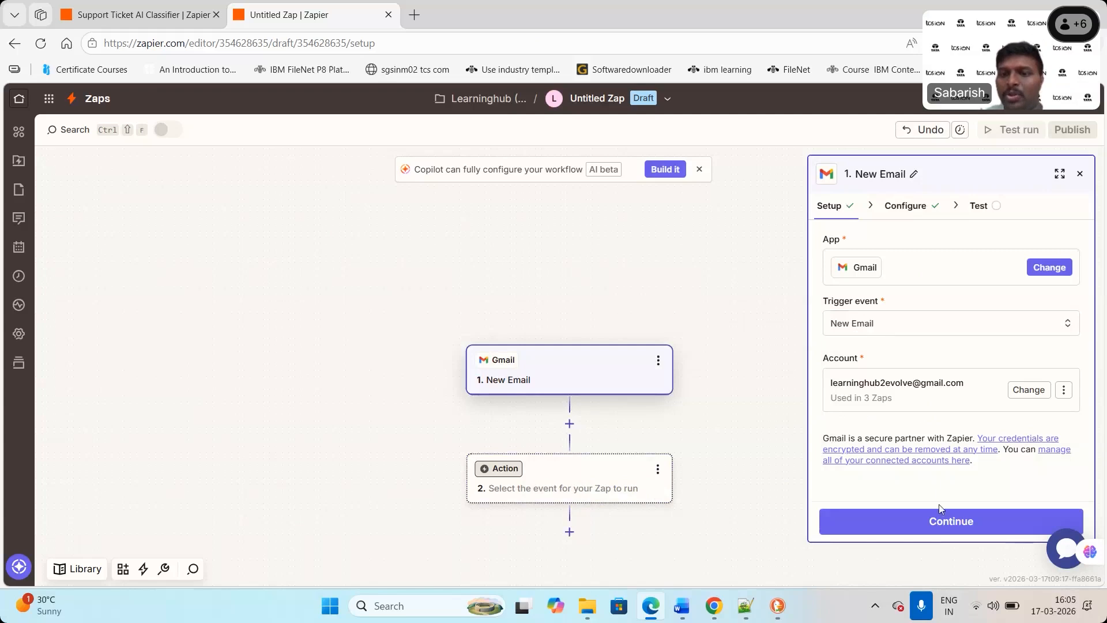
left_click(976, 529)
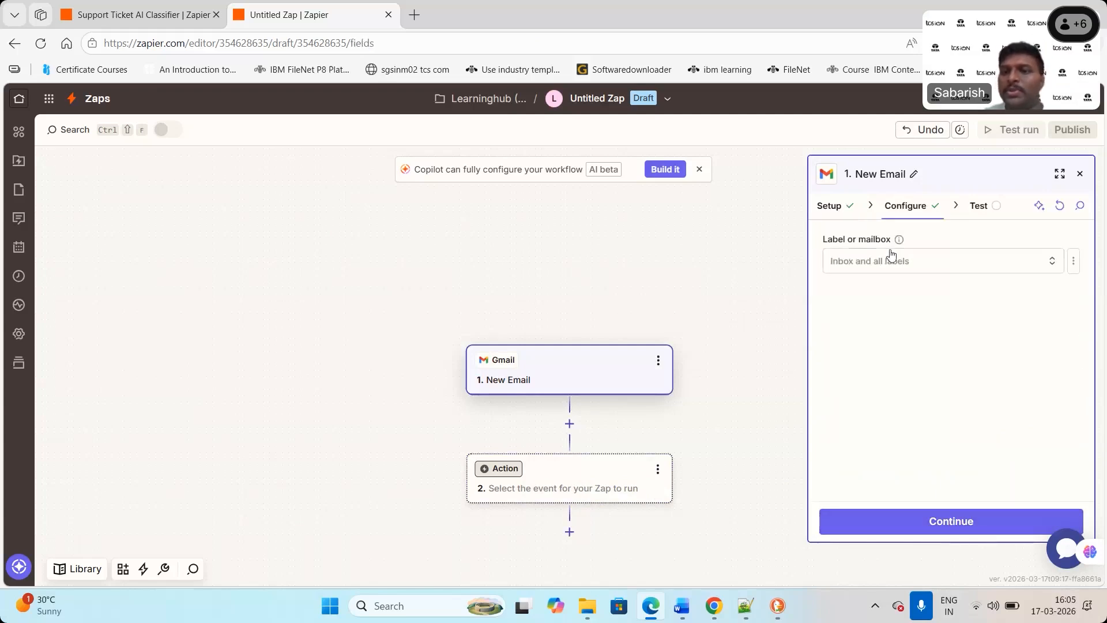
left_click(958, 530)
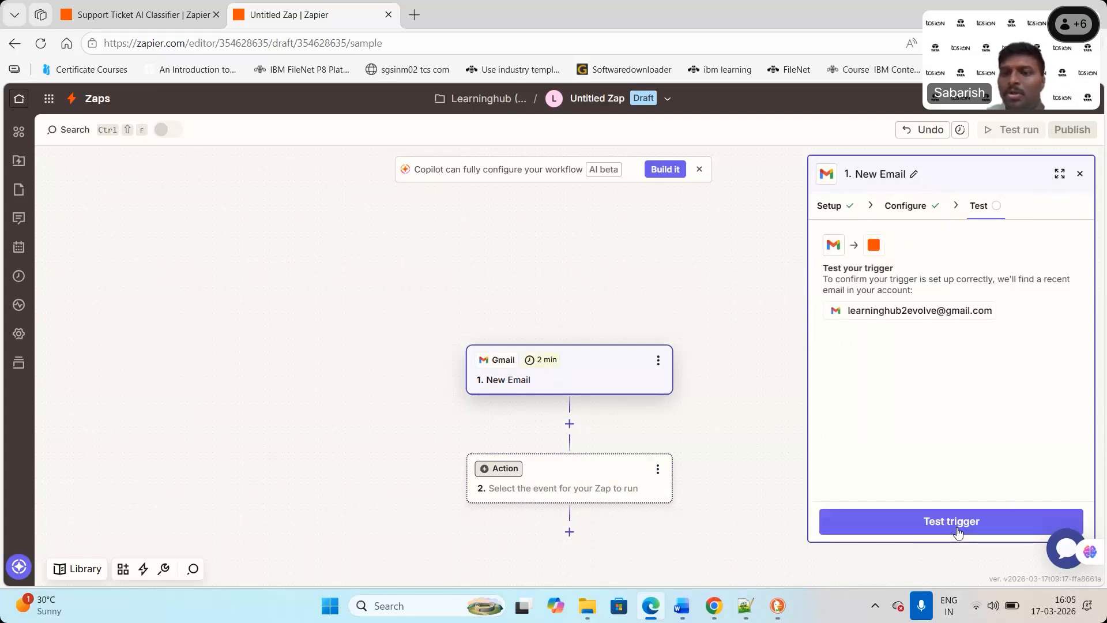
Test the Gmail trigger, inspect the pulled records Email B and Email A, and look for new records.
left_click(958, 528)
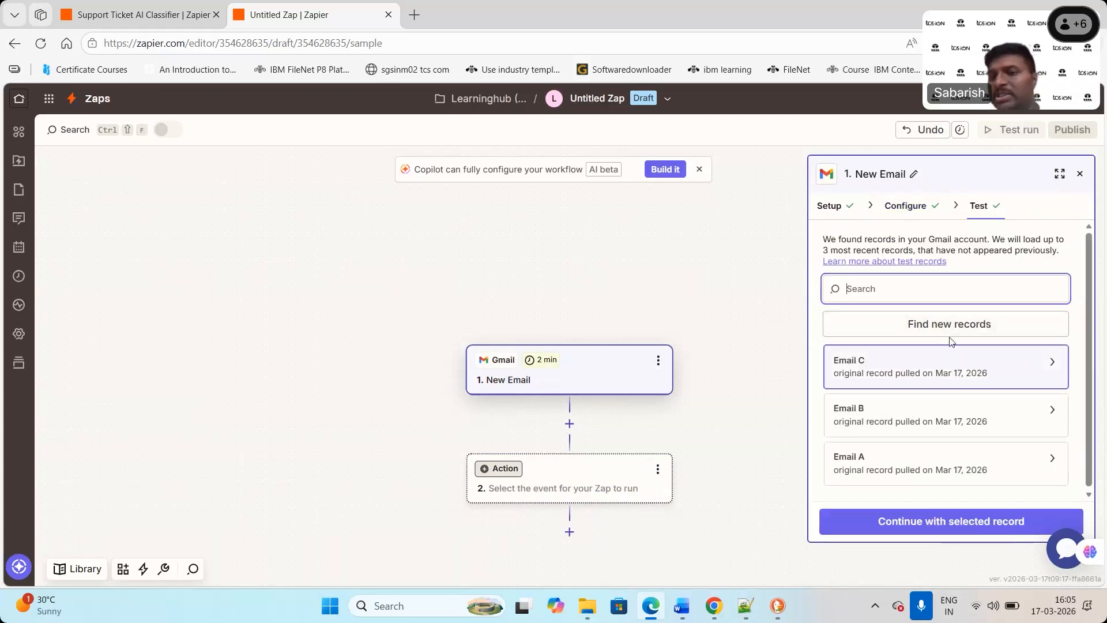
left_click(934, 369)
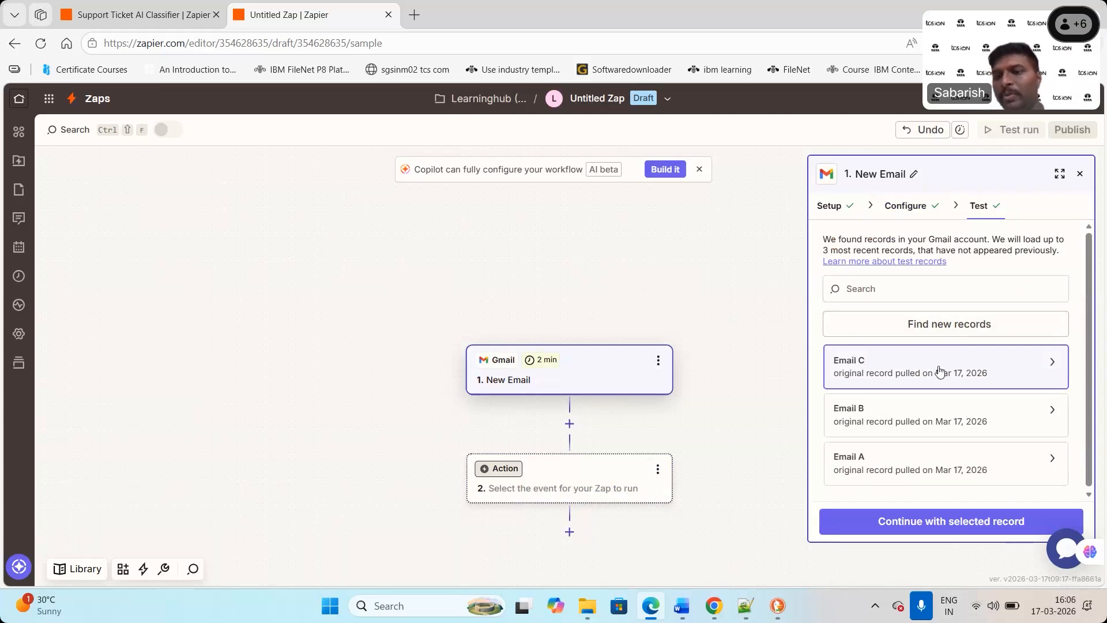
left_click(998, 420)
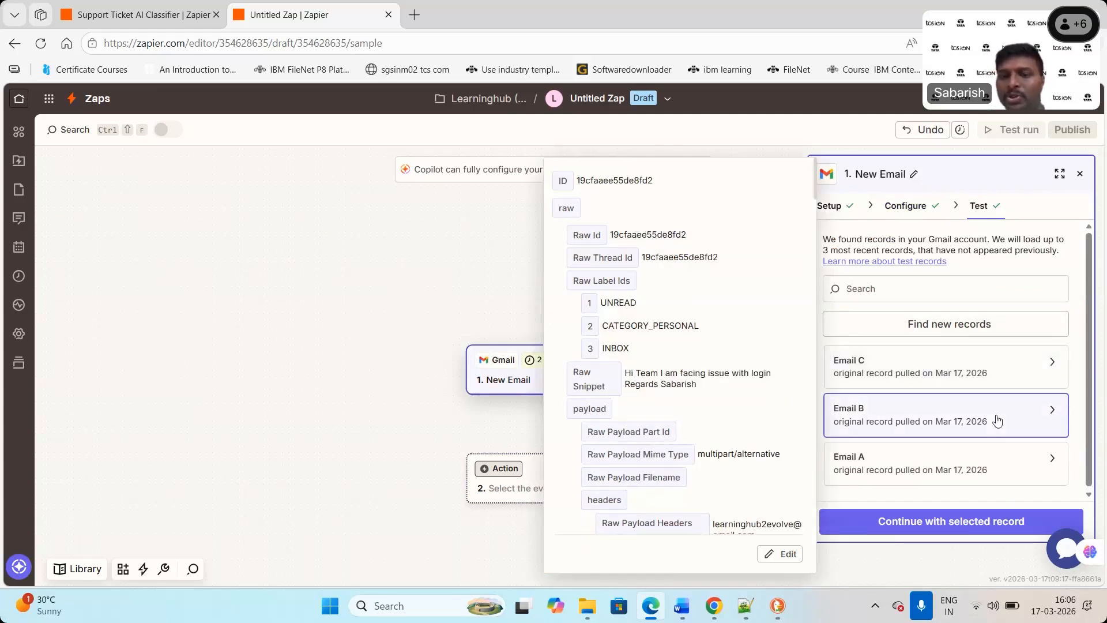
left_click(991, 465)
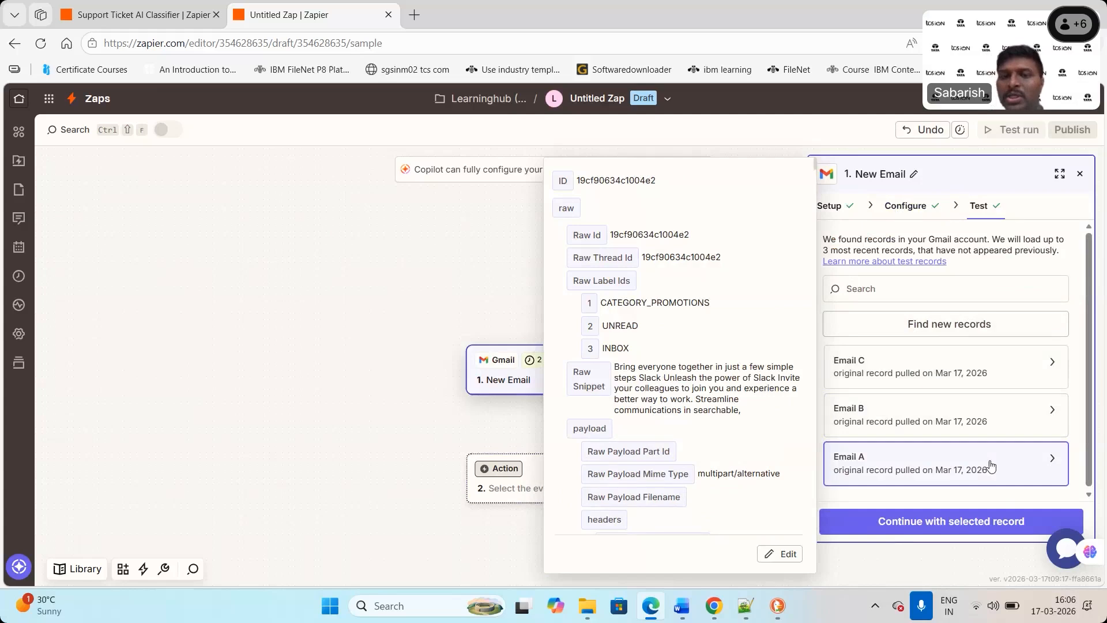
left_click(973, 323)
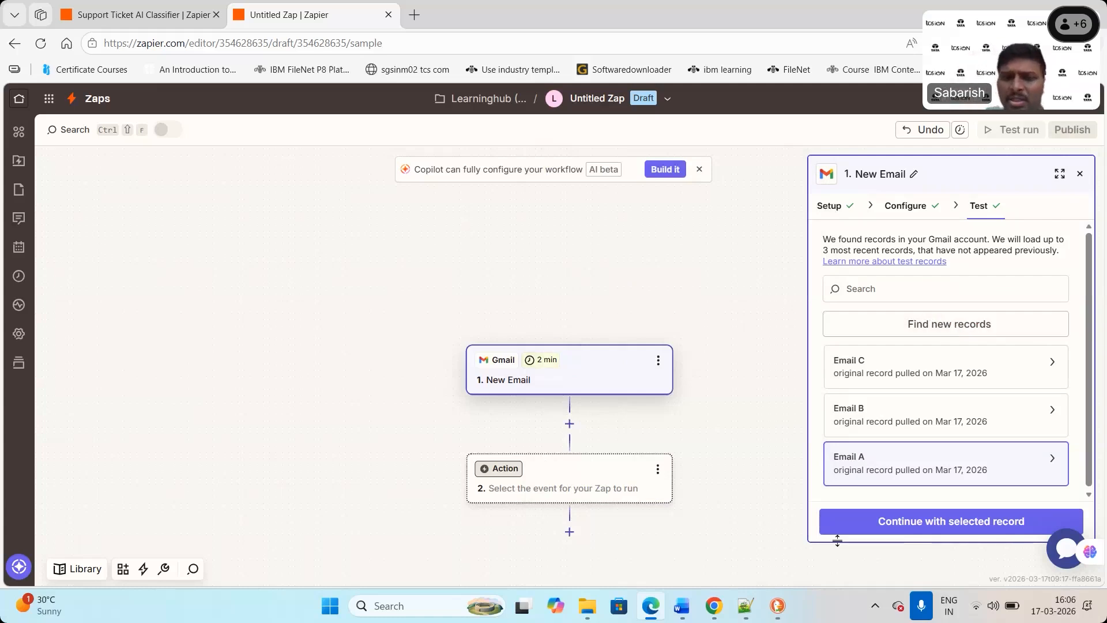
Switch to the Gmail inbox in the other browser and start a new message addressed to the mailbox connected to the Zap.
left_click(777, 607)
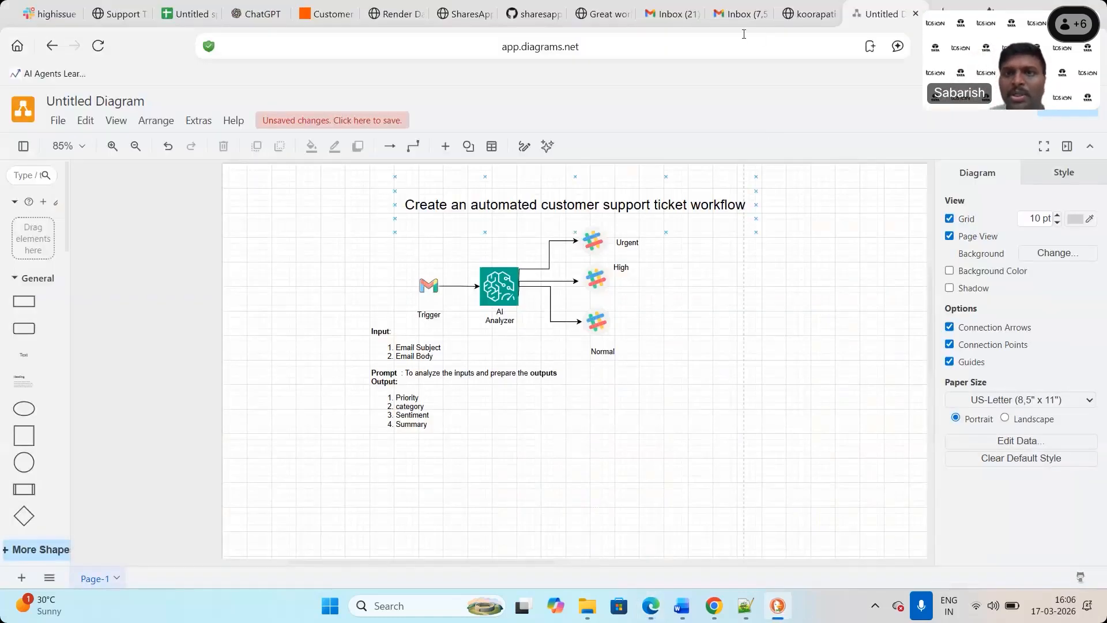
left_click(735, 19)
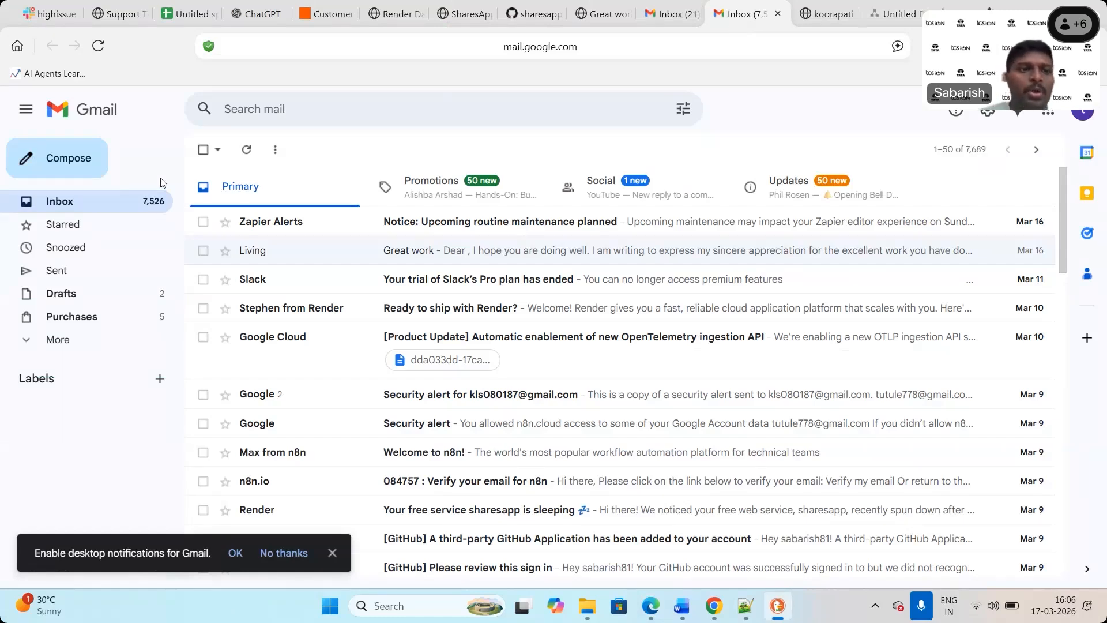
left_click(49, 165)
type("lear")
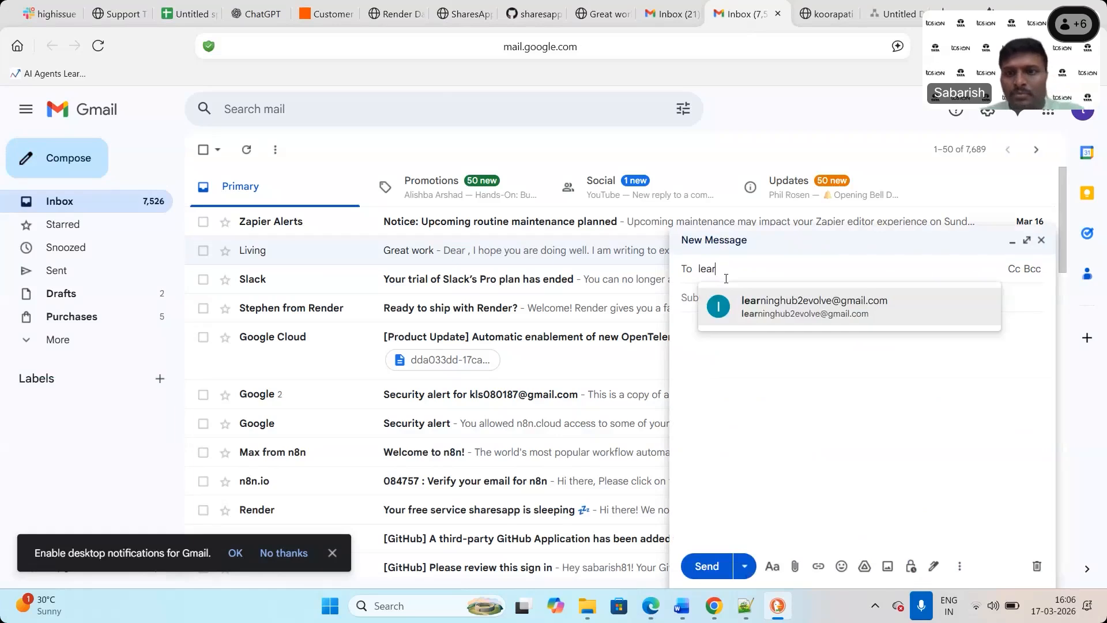
left_click(773, 310)
Enter "Urgent : Application is down" as the subject of the new message.
left_click(715, 316)
type("Urg")
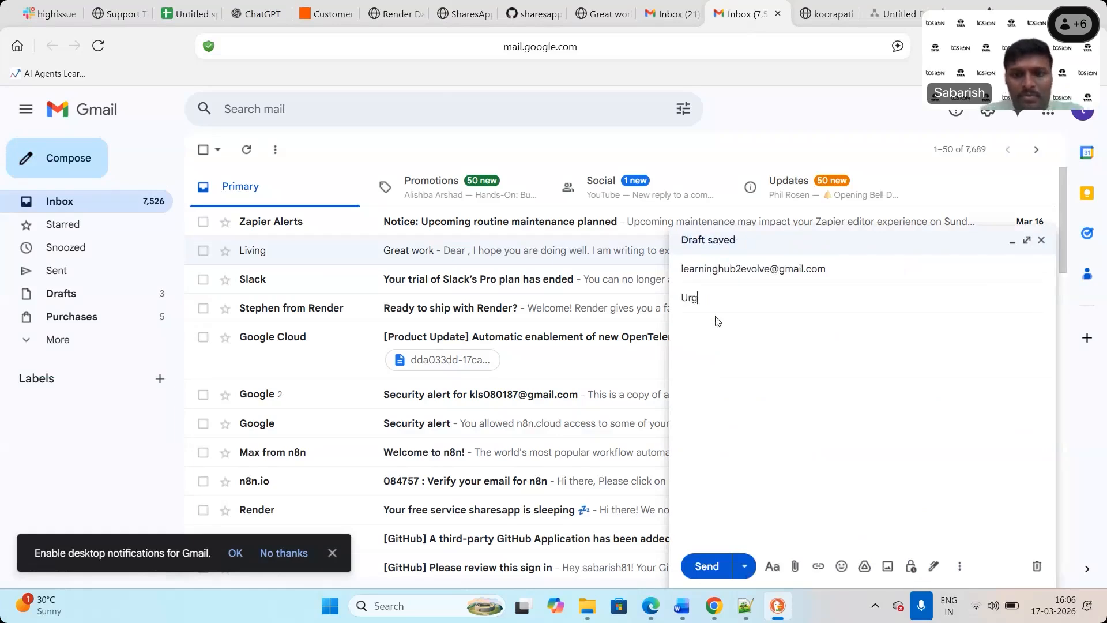
type("ent :")
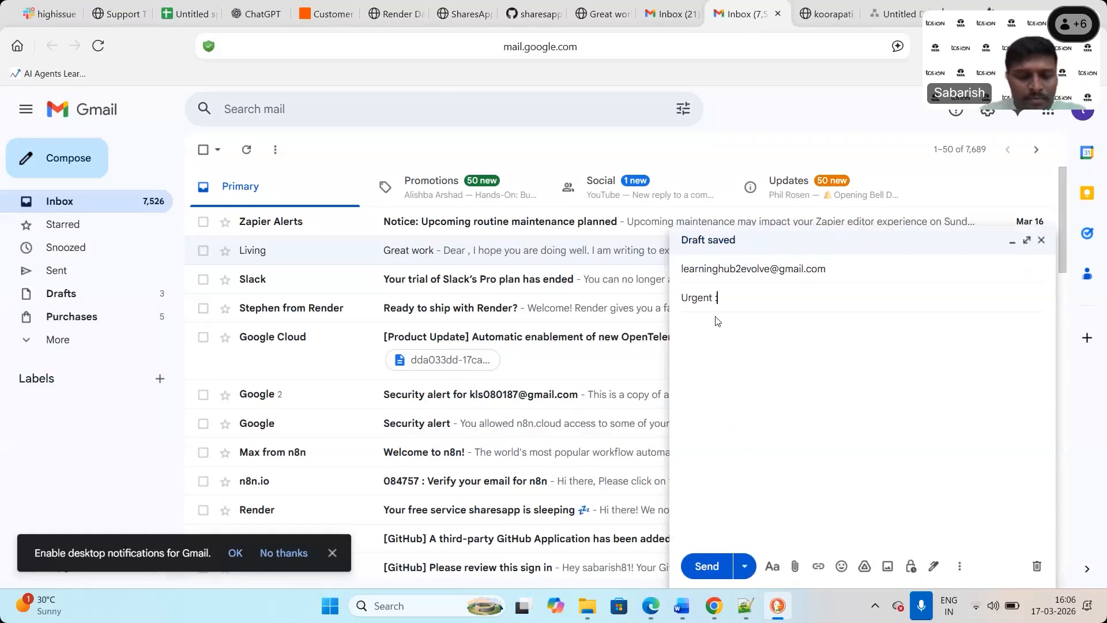
type(" Applic")
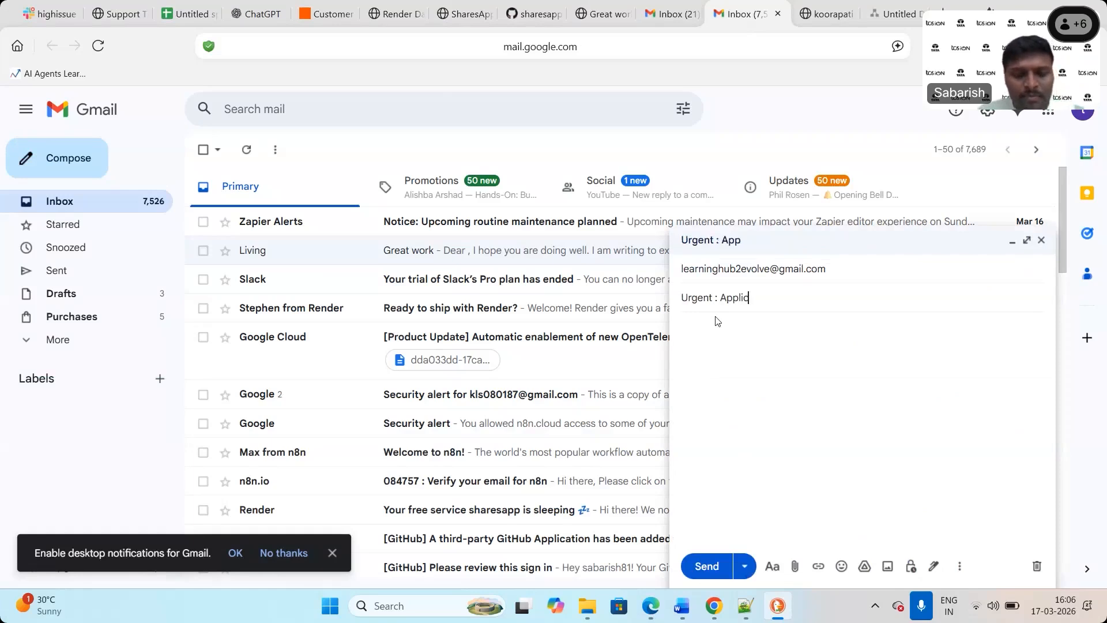
type("ation is doen")
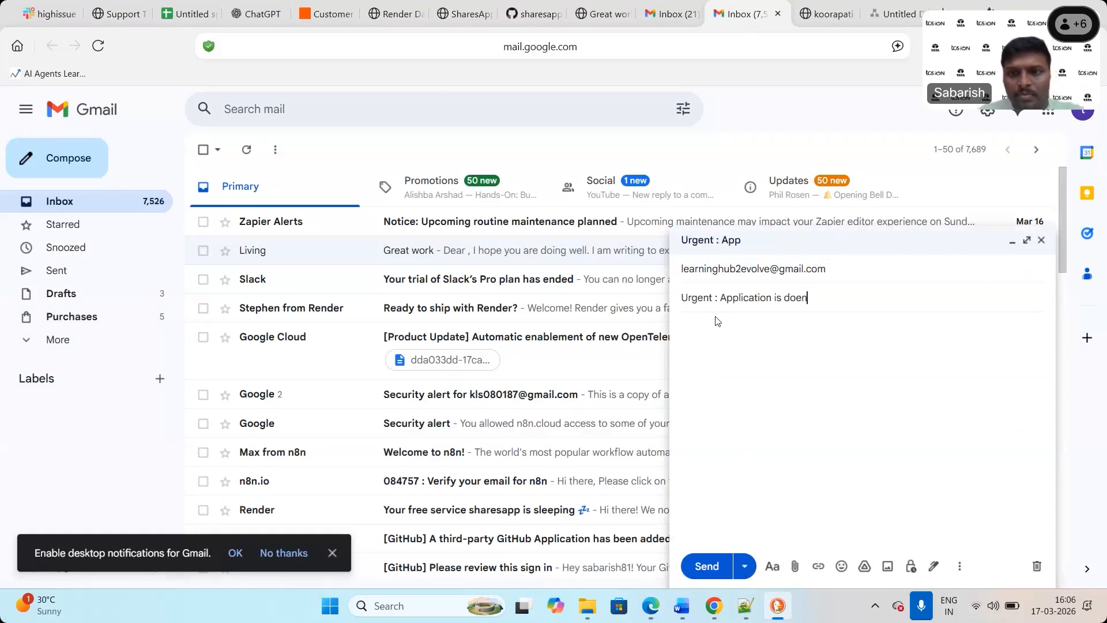
key("BackSpace")
key("BackSpace")
type("wn")
Write the message body with the greeting "Hi Team" and, below a gap, the line "App is not working need immediate attention".
left_click(714, 331)
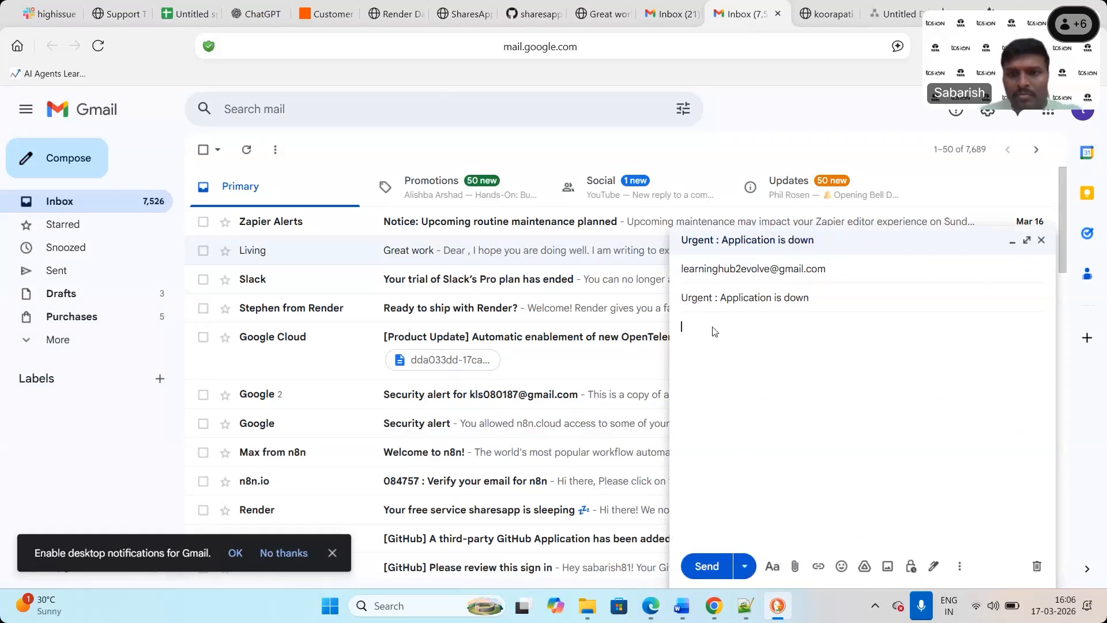
key("Tab")
key("Return")
key("Return")
type("App is no")
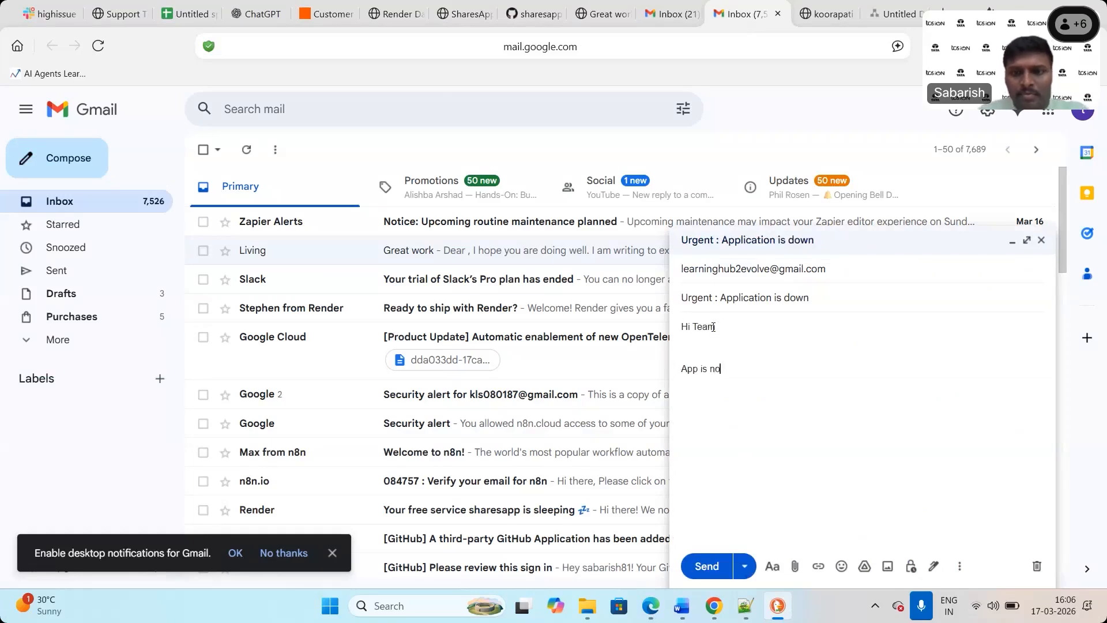
type("t working ")
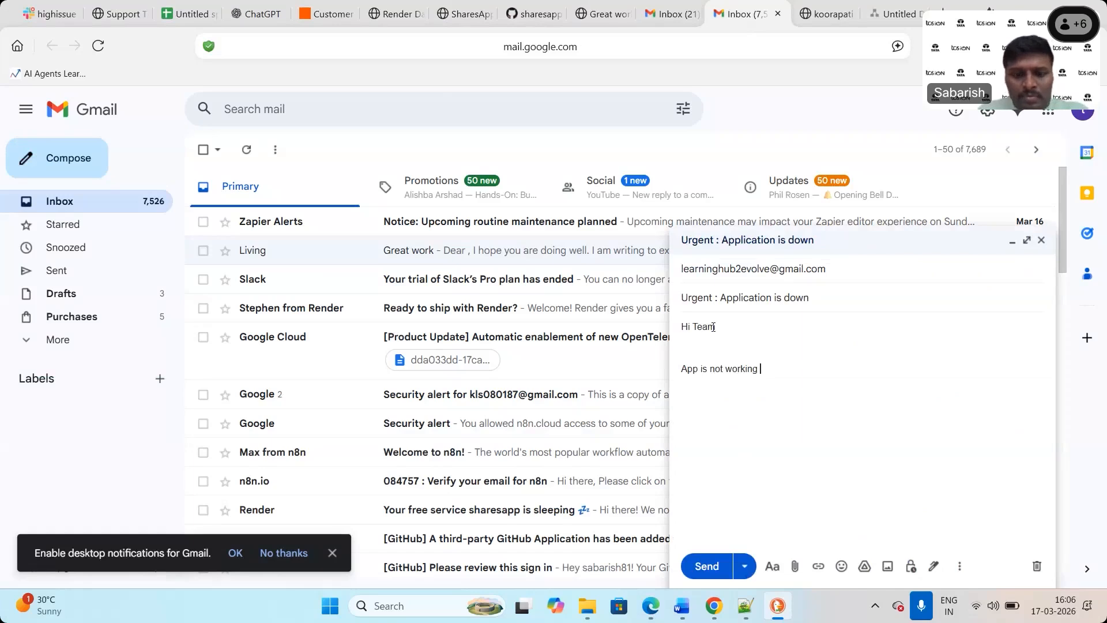
type("need imme")
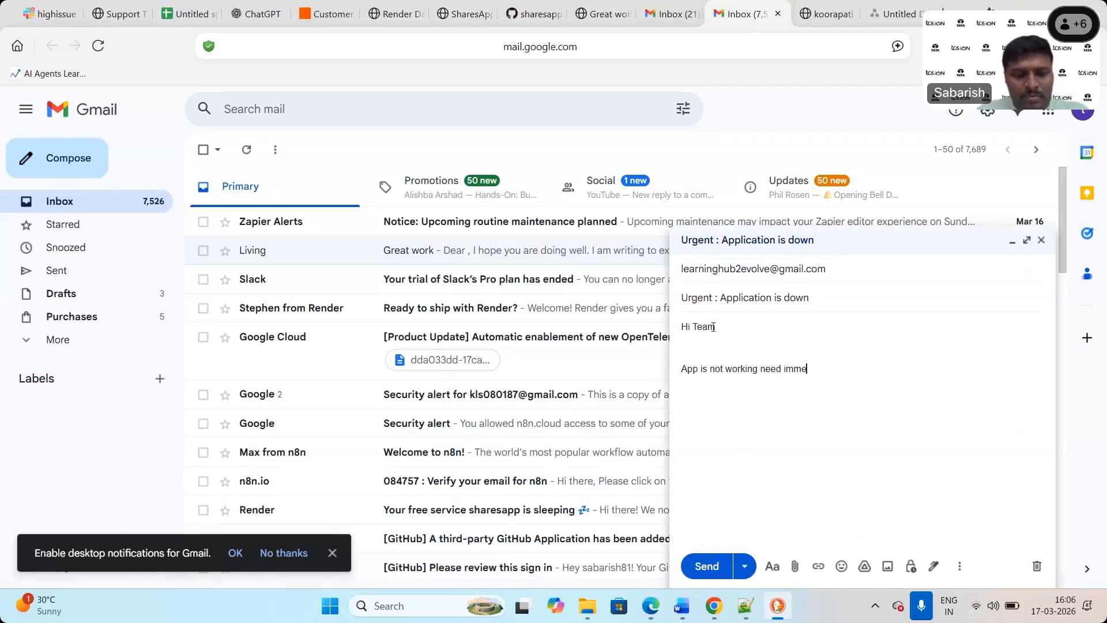
type("diate att")
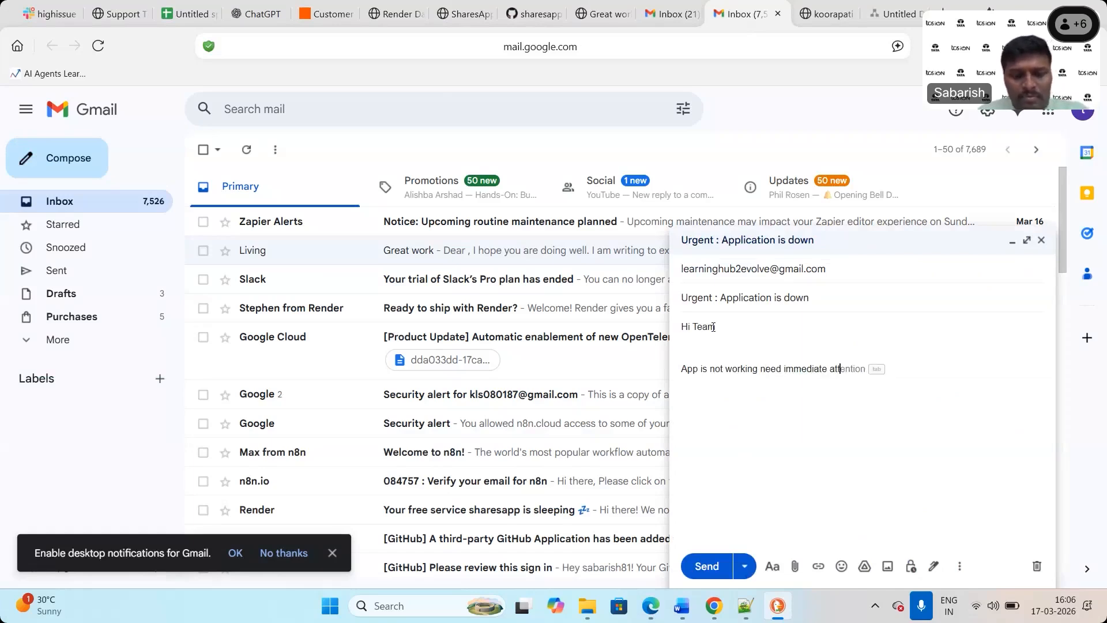
type("ention/")
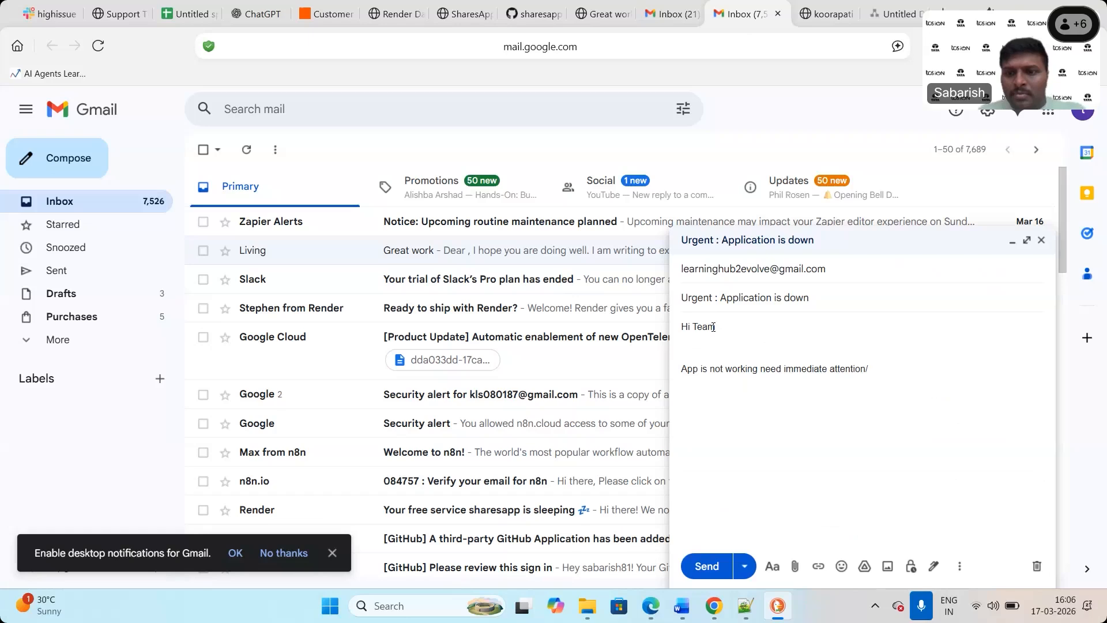
Close the message with "Regards" and the sender's first name on the line beneath it.
key("Return")
key("Return")
type("Regards")
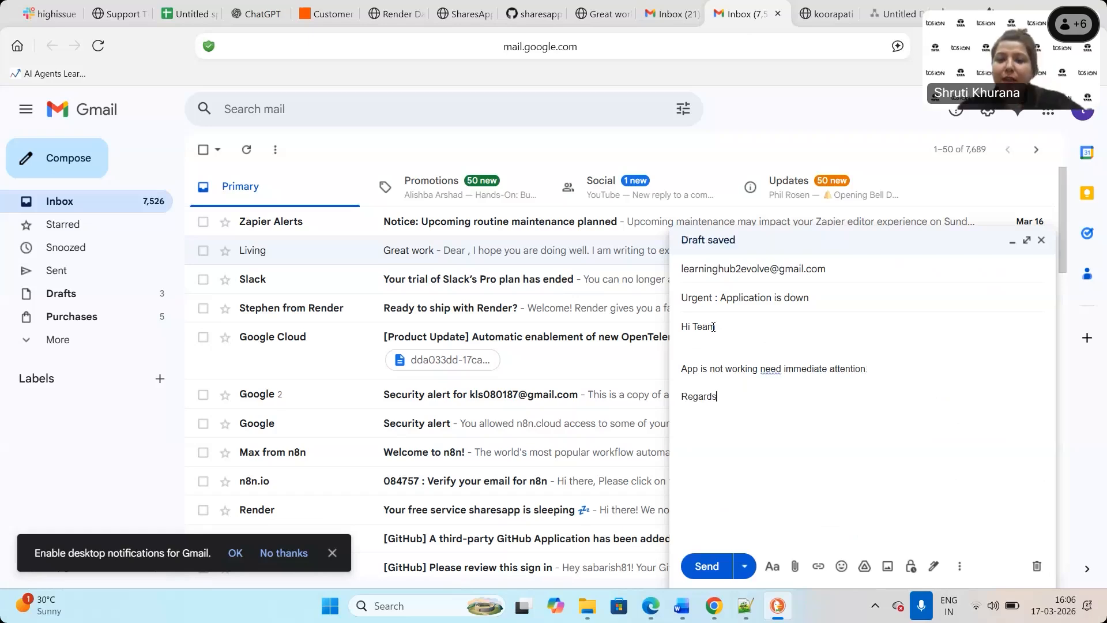
key("Return")
type("Sabarish")
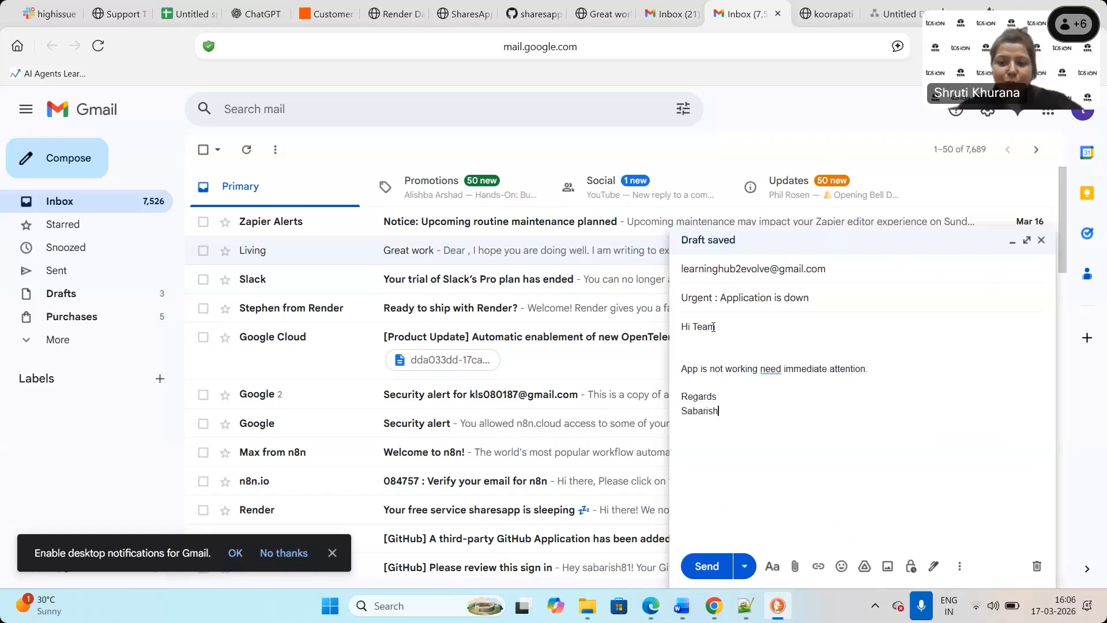
Send the urgent message, switch to the receiving Gmail inbox and refresh it until the message arrives.
left_click(707, 566)
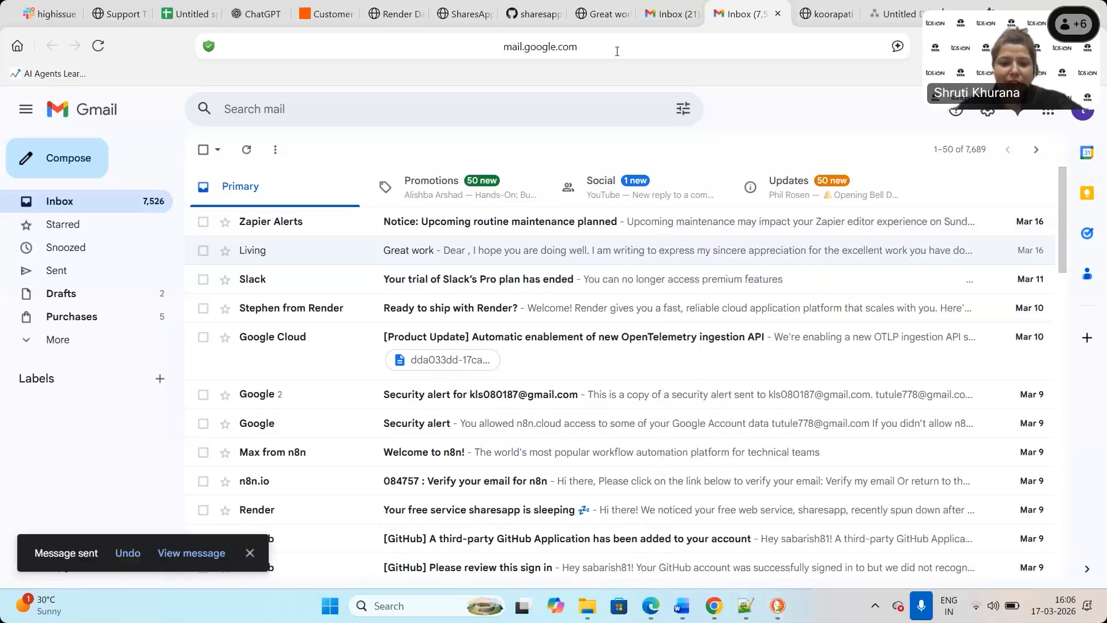
left_click(655, 19)
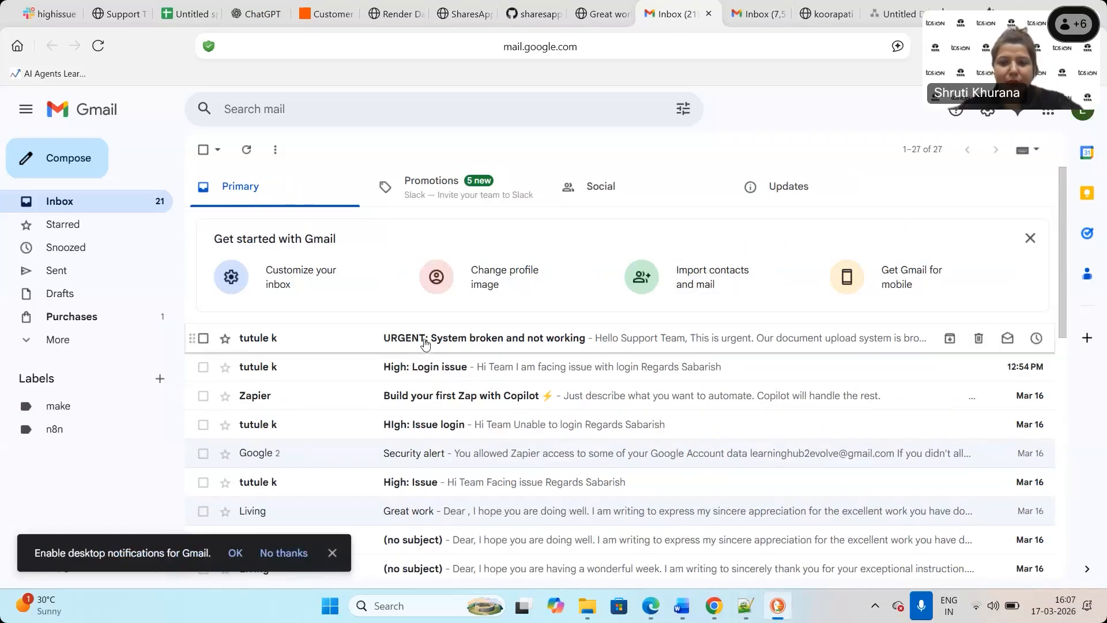
left_click(246, 156)
left_click(247, 154)
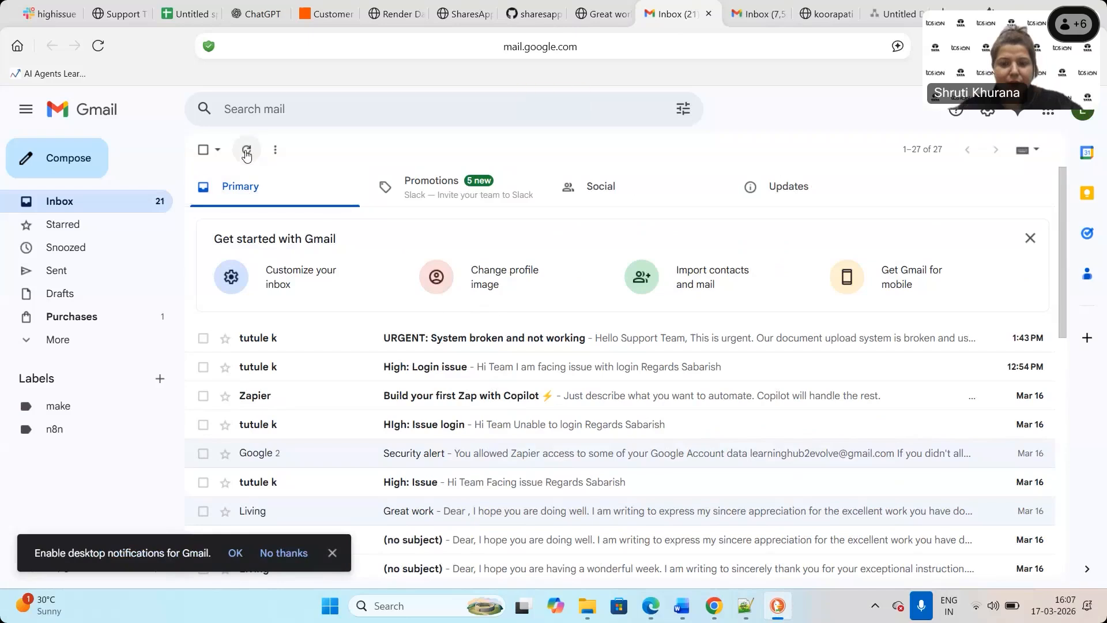
left_click(247, 155)
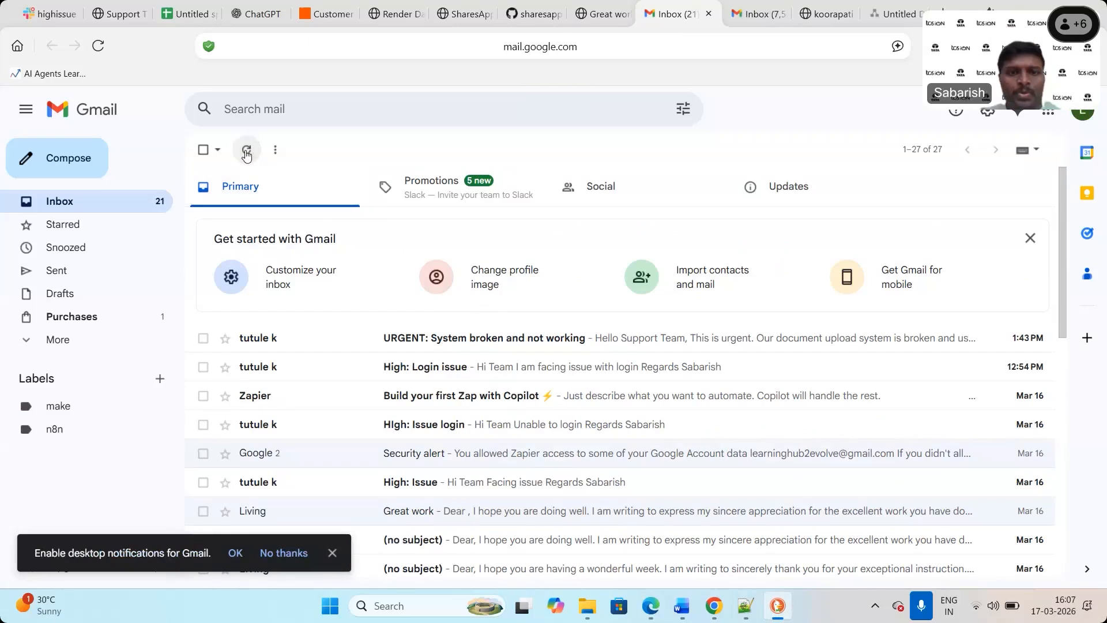
left_click(247, 155)
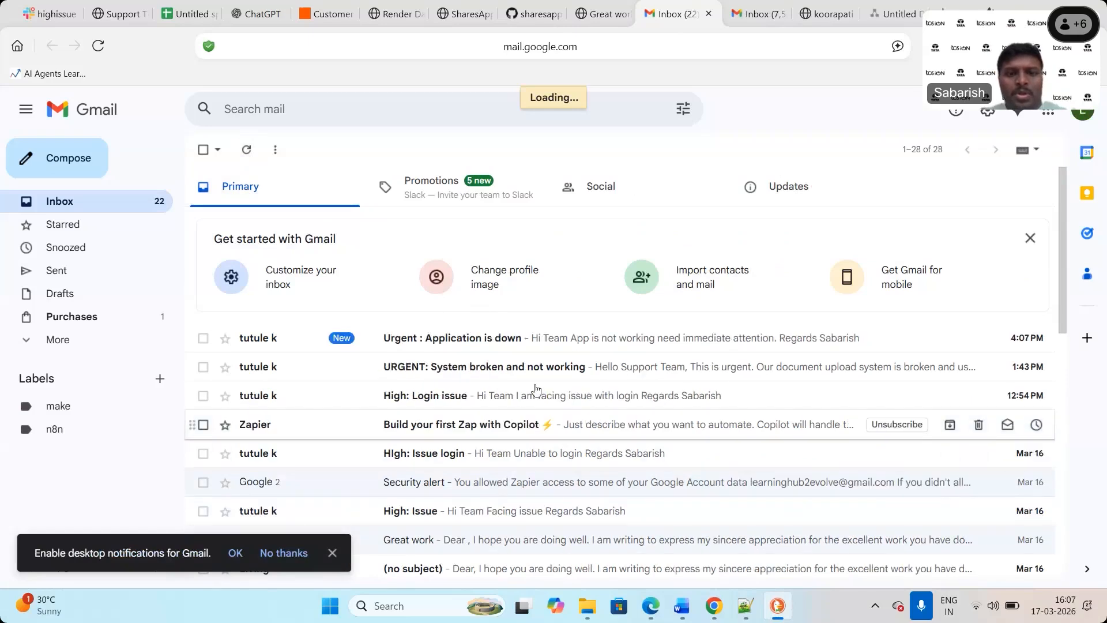
Switch to the Zapier editor, find new records for the Gmail trigger, and inspect the Raw Snippet of Email D.
left_click(651, 606)
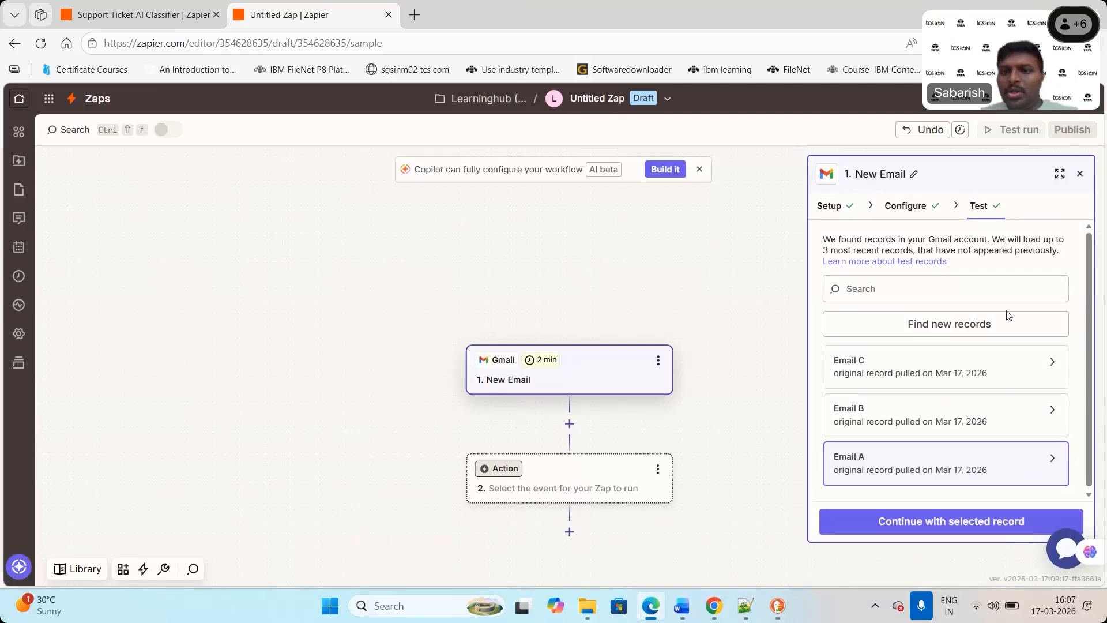
left_click(936, 336)
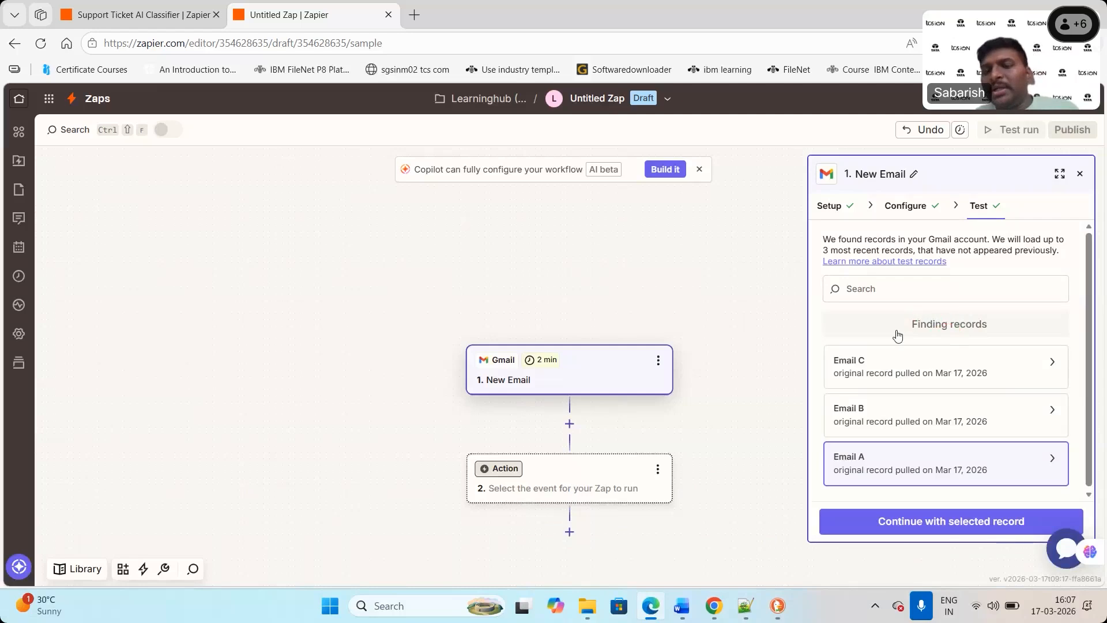
left_click(907, 376)
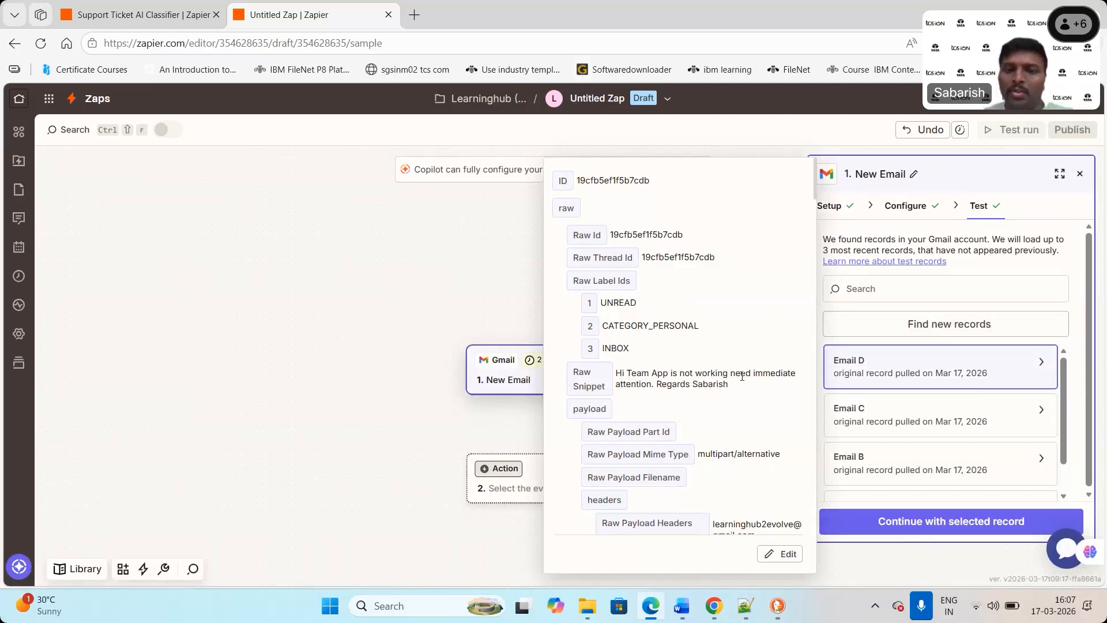
triple_click(767, 385)
left_click(765, 387)
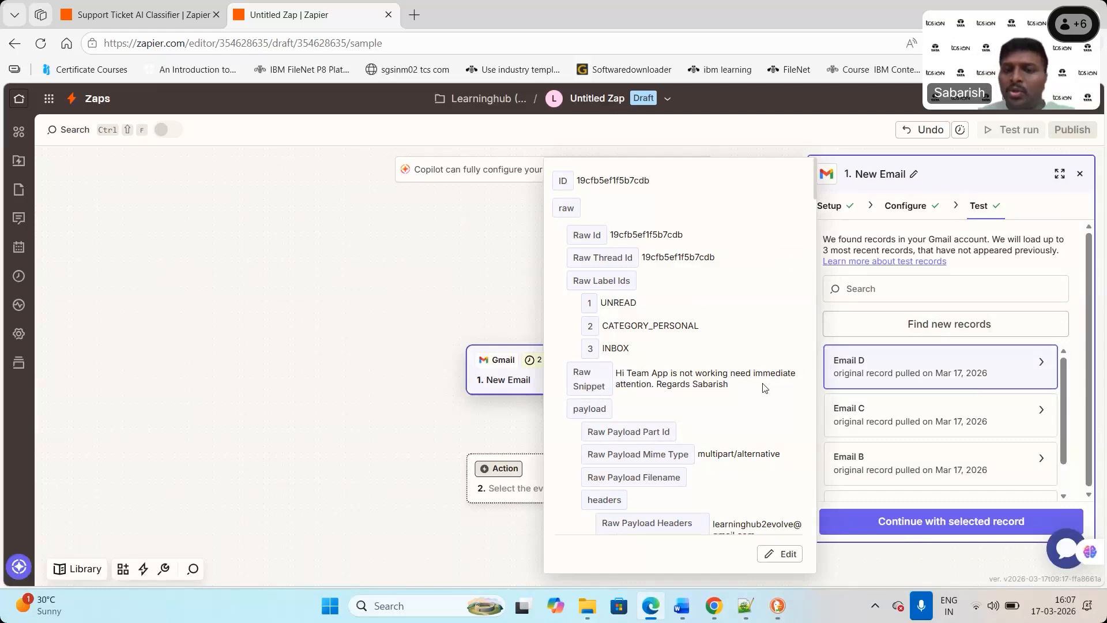
left_click_drag(765, 388, 624, 379)
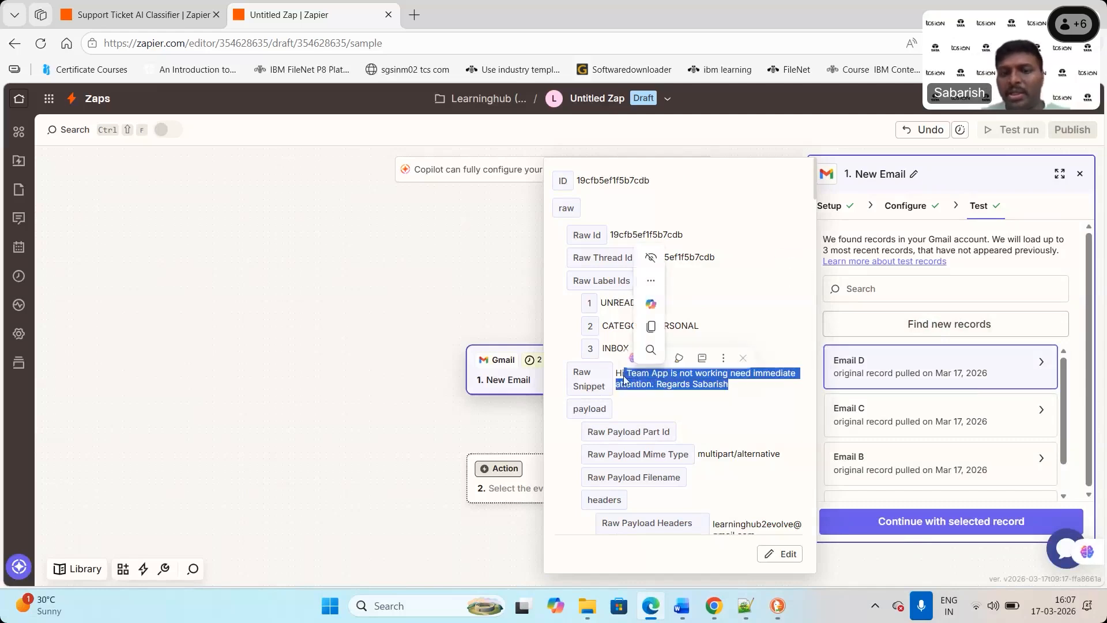
Select the Email D record as the trigger's test data and continue to the action step.
left_click(975, 378)
left_click(966, 527)
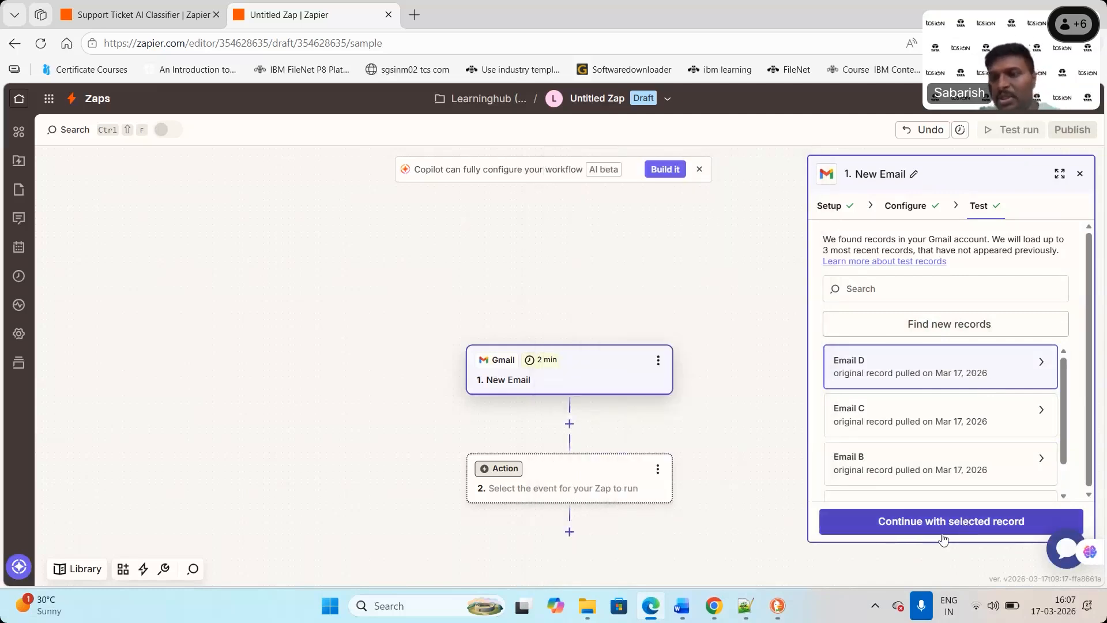
left_click(951, 526)
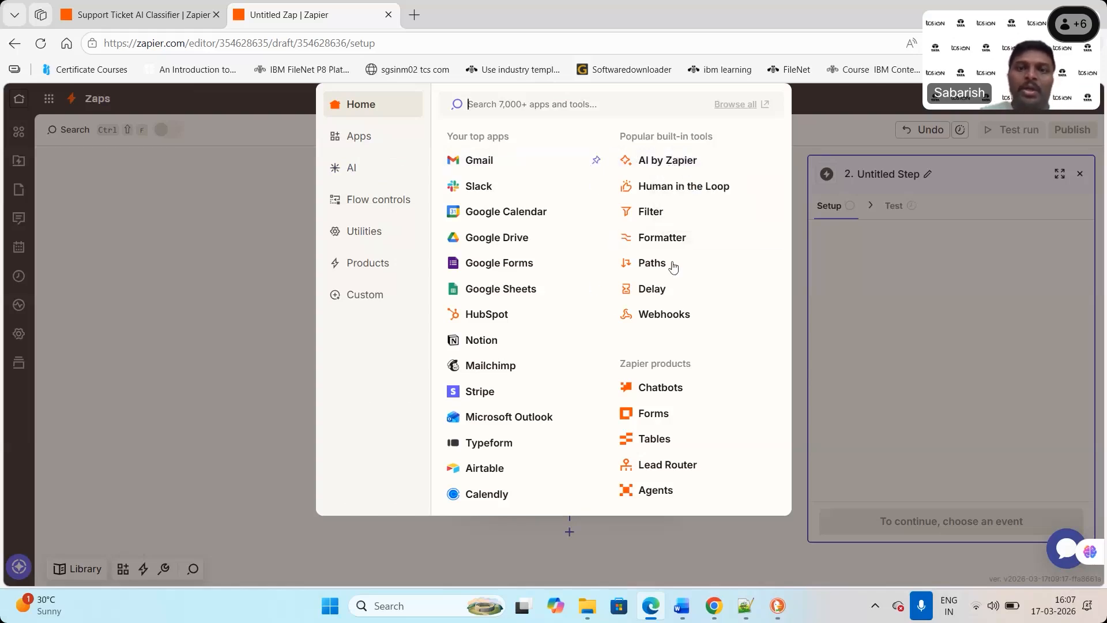
Browse the AI and app categories, and choose AI by Zapier as the app for step 2.
left_click(356, 175)
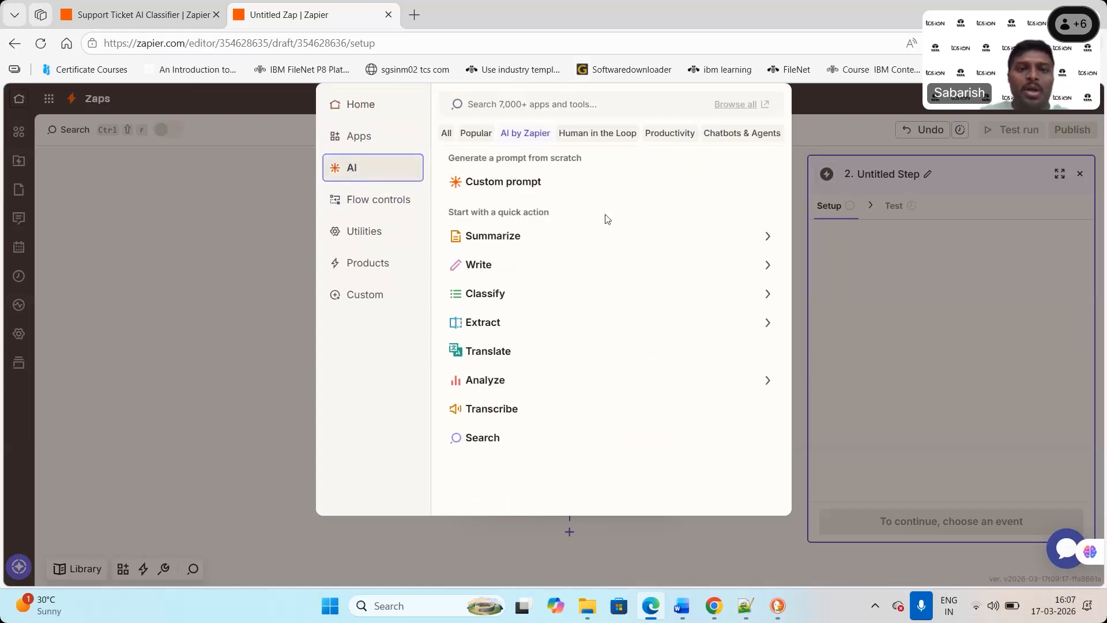
left_click(358, 141)
left_click(352, 105)
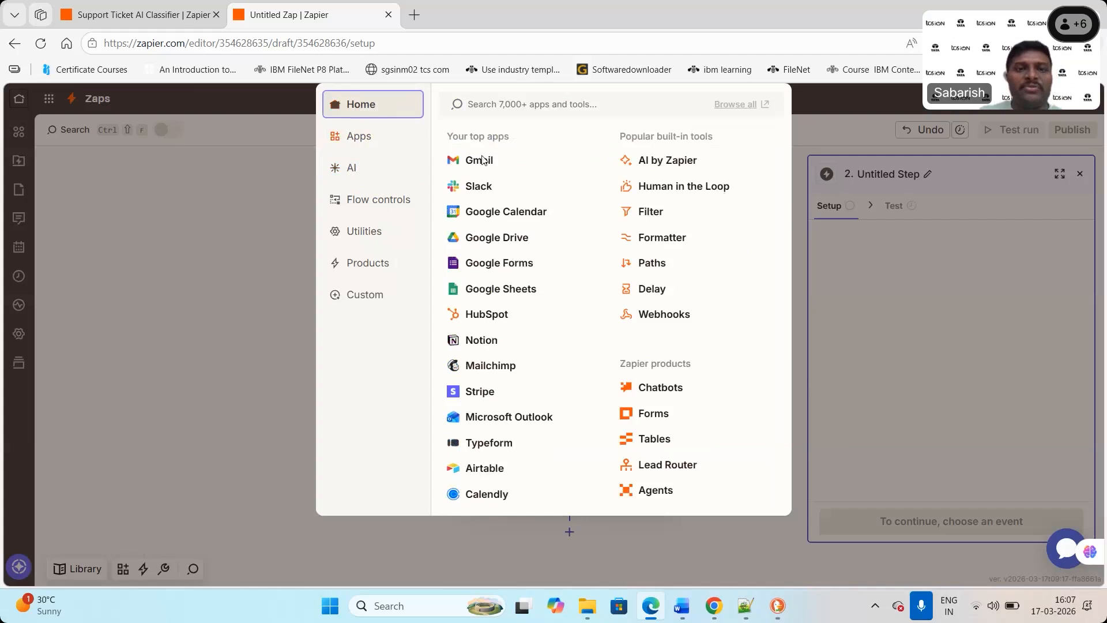
left_click(667, 166)
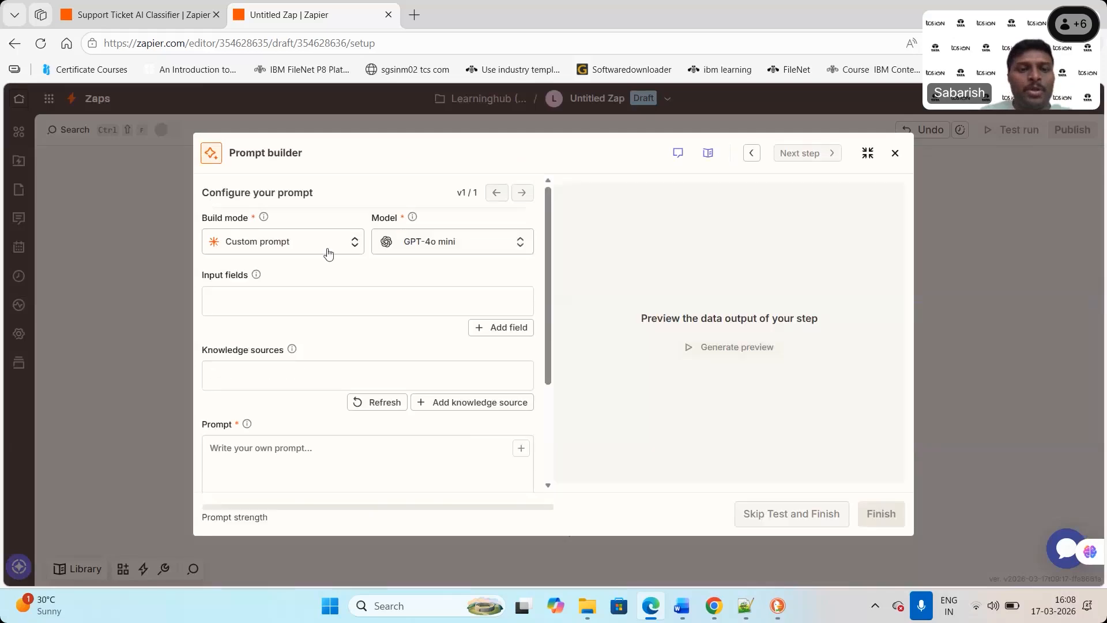
Add an input field to the prompt and name it email_subject, copying the name from the Notepad++ notes.
left_click(246, 298)
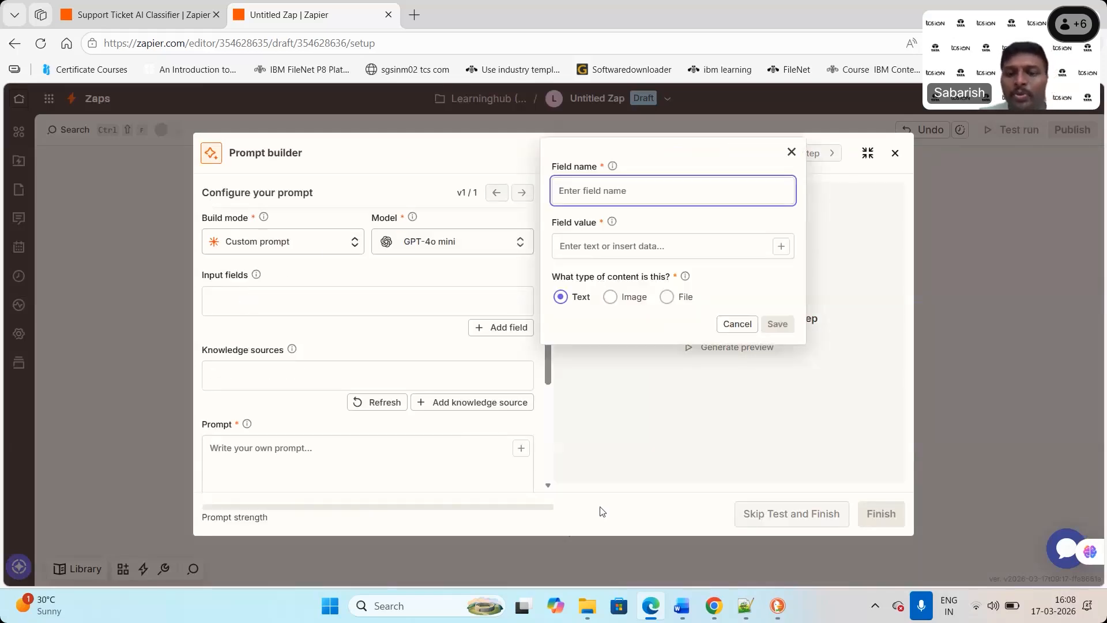
left_click(785, 612)
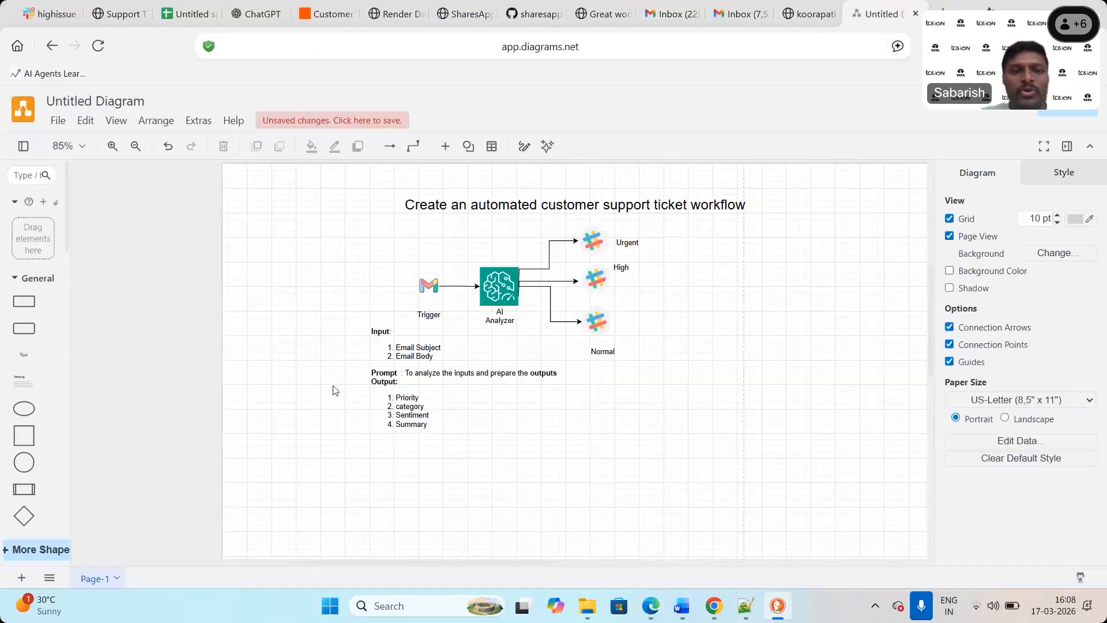
left_click(750, 608)
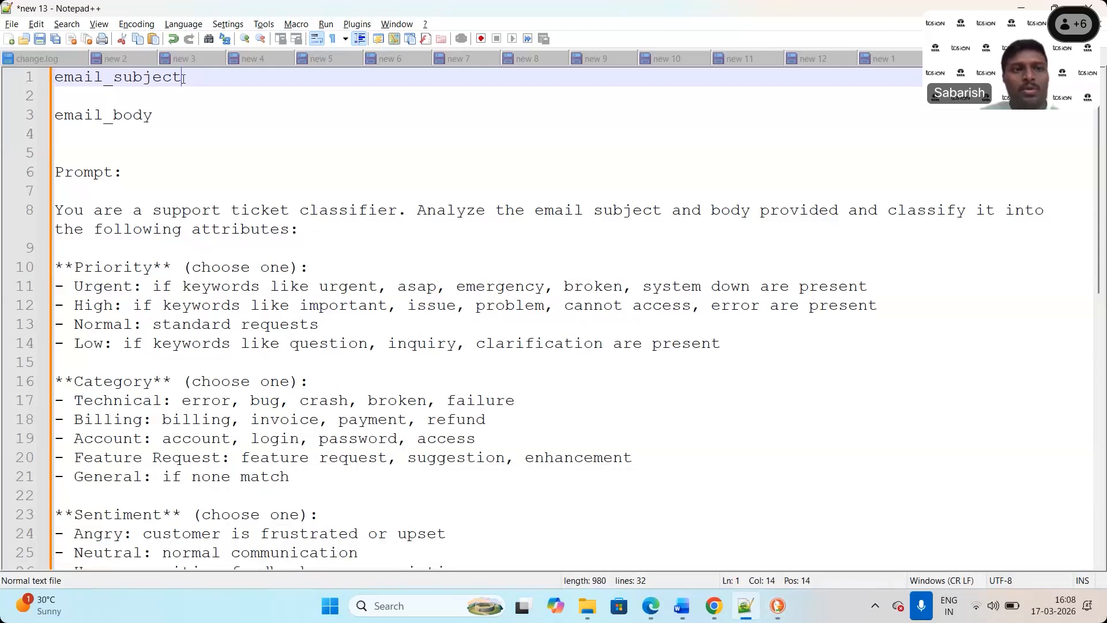
key("shift+Home")
key("ctrl+c")
key("alt+Tab")
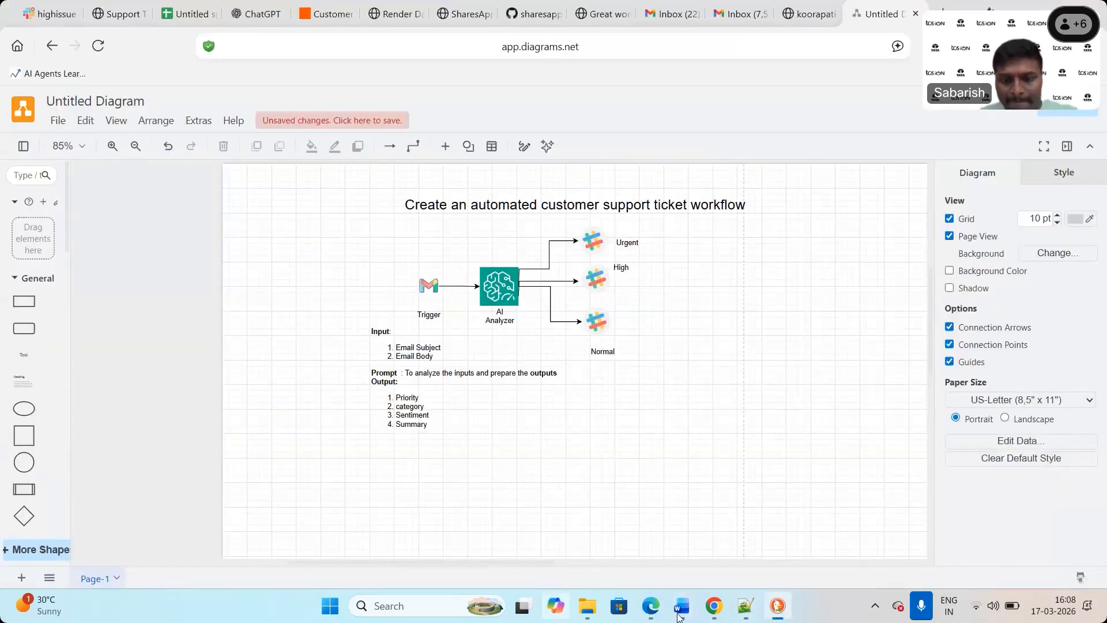
left_click(649, 606)
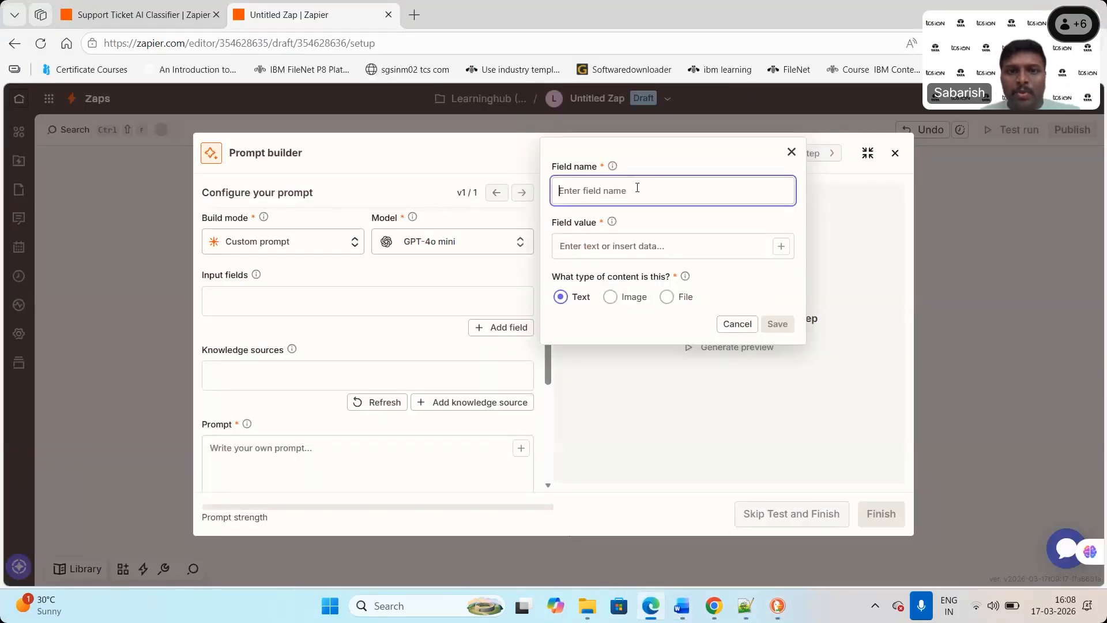
key("ctrl+v")
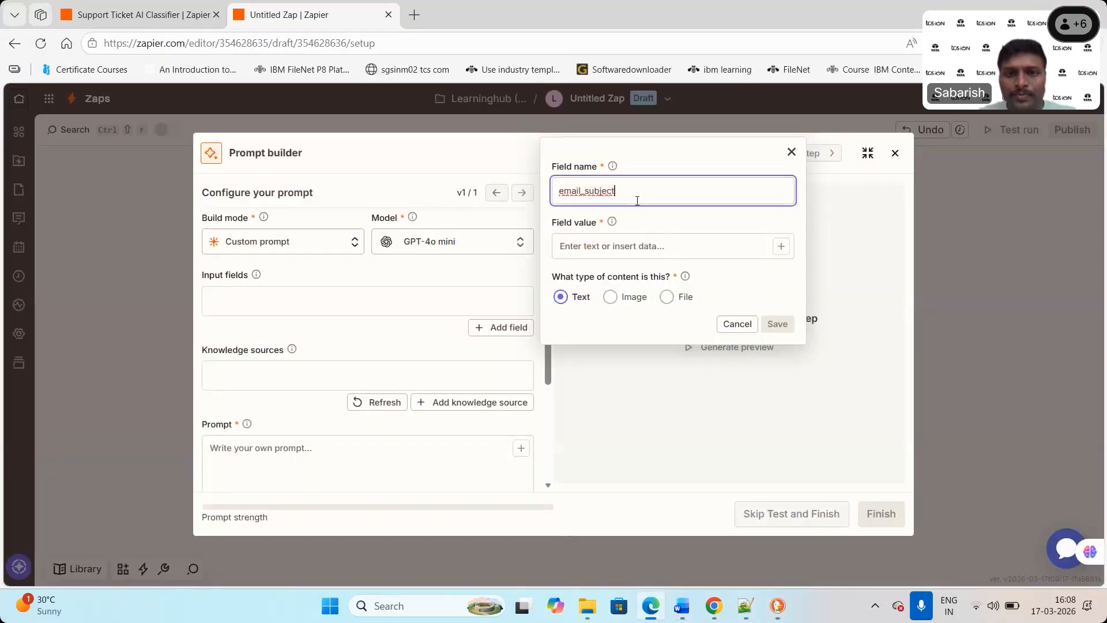
Map the email_subject field value to the Gmail trigger's Subject and save the field.
left_click(634, 238)
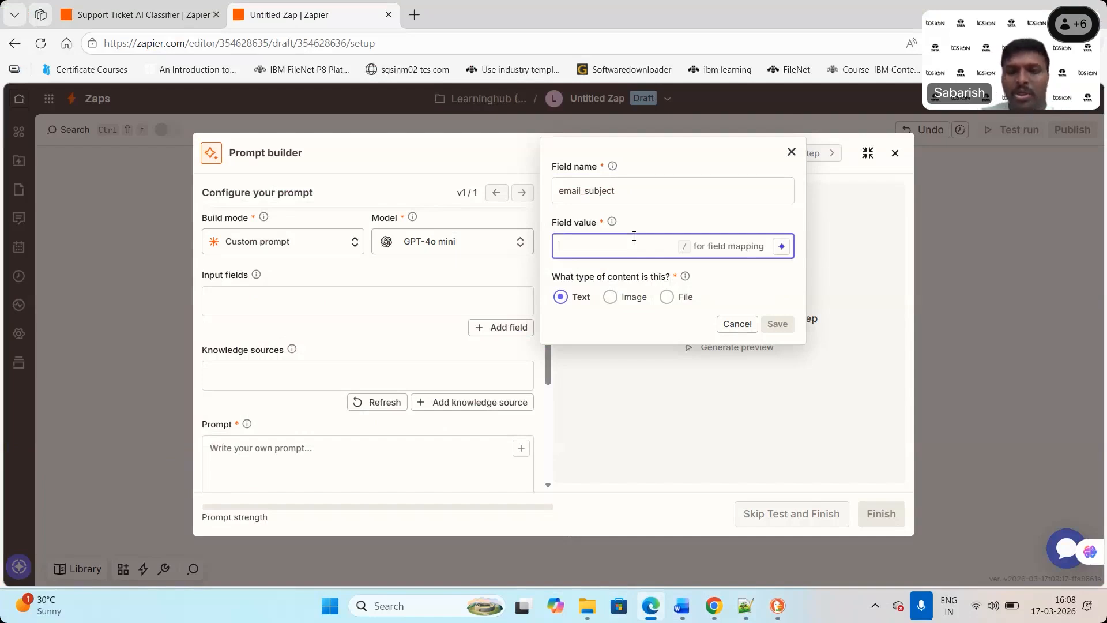
type("/")
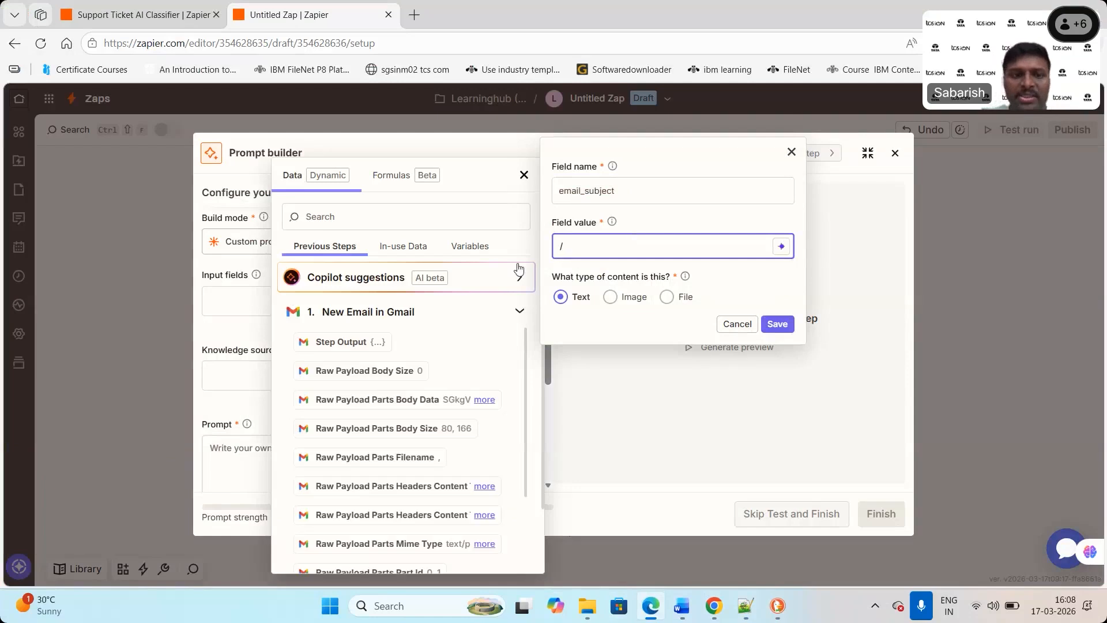
left_click(314, 216)
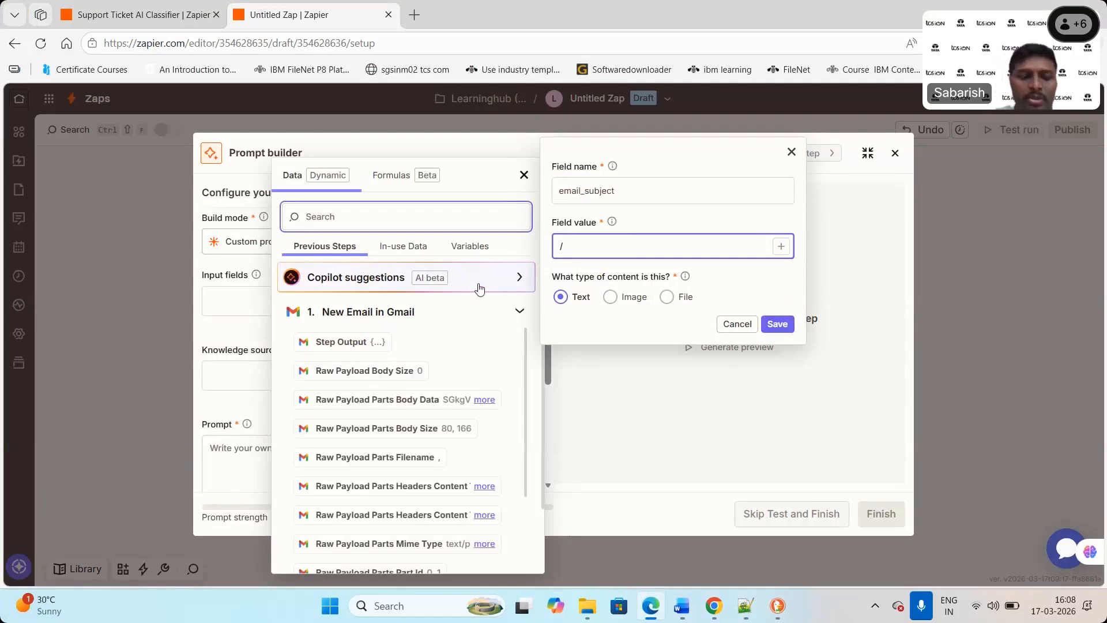
type("sub")
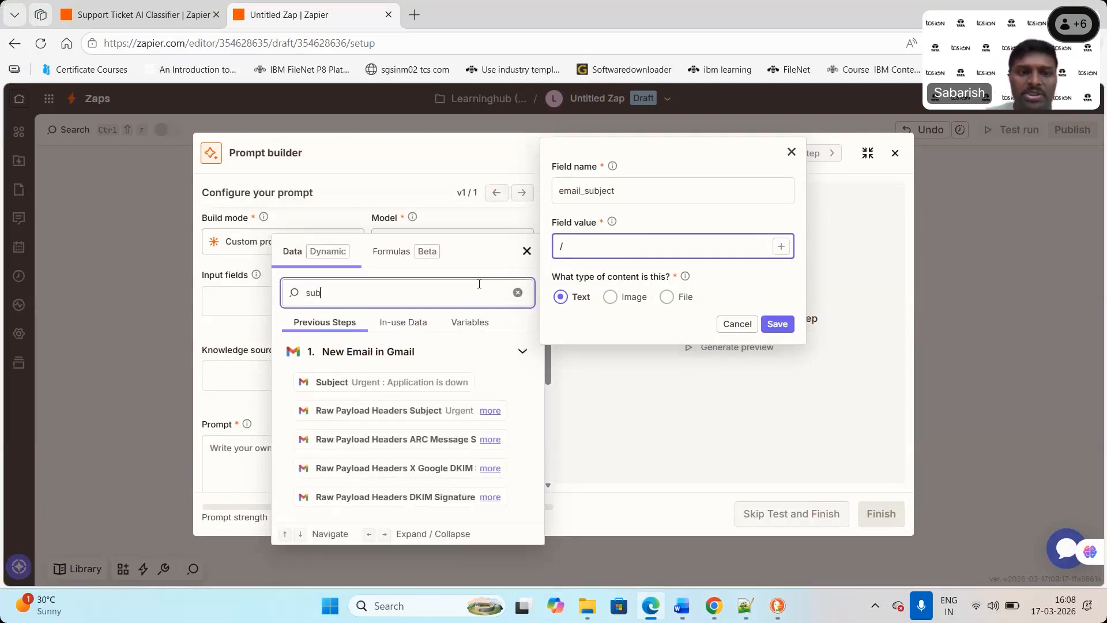
left_click(352, 384)
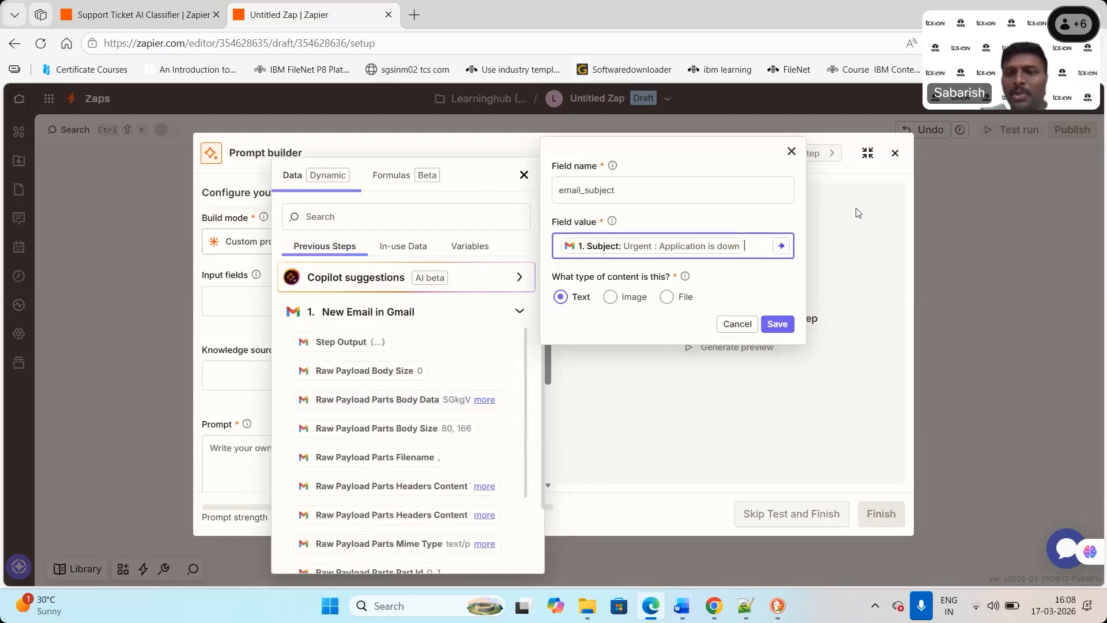
left_click(784, 327)
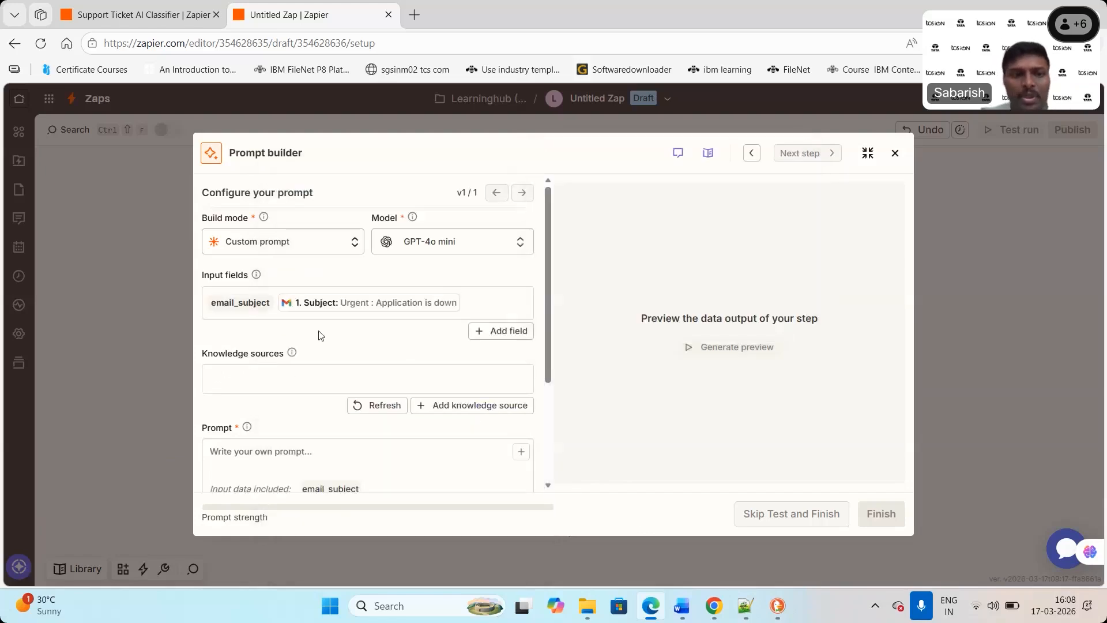
Add a second text input field to the prompt and name it email_body.
left_click(498, 334)
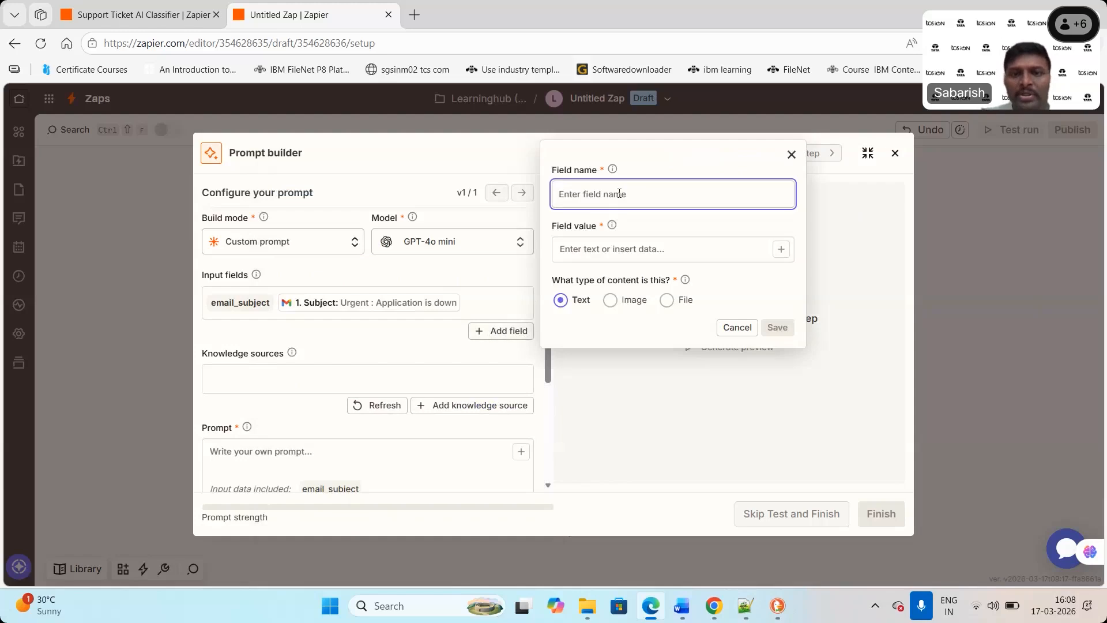
type("email")
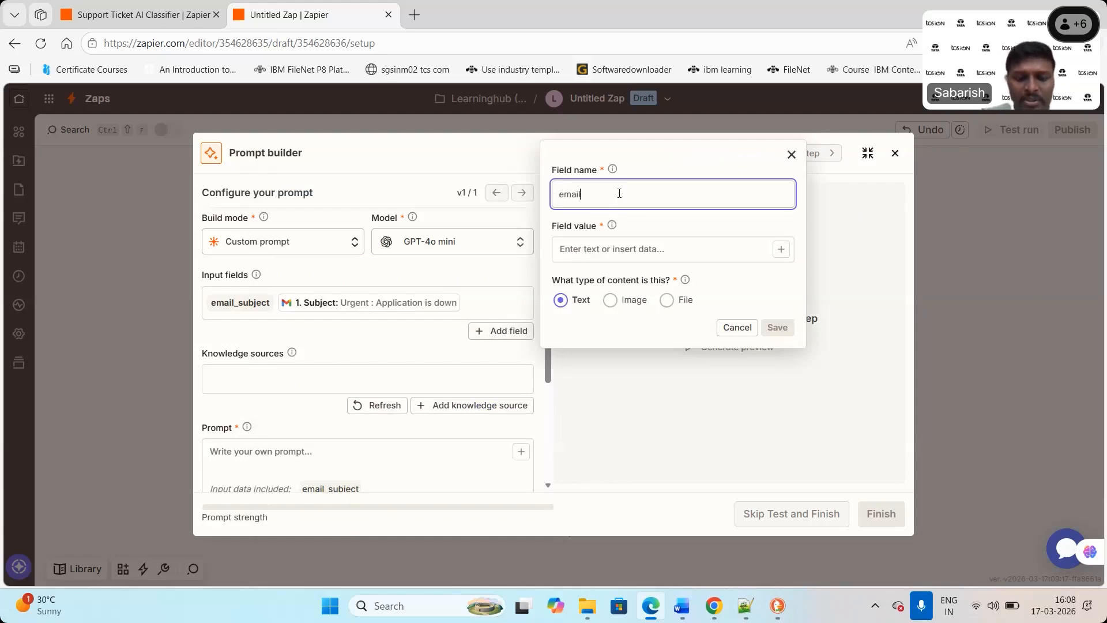
type("_subje")
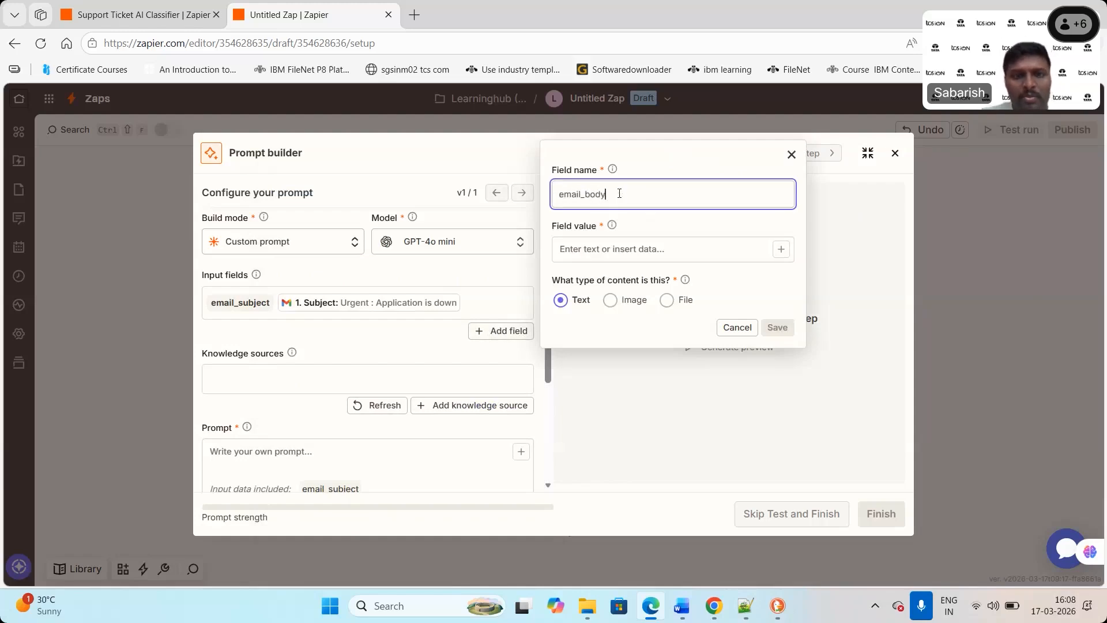
mouse_move(685, 280)
Map the email_body field value to the Gmail trigger's Body Plain and save the field.
left_click(663, 255)
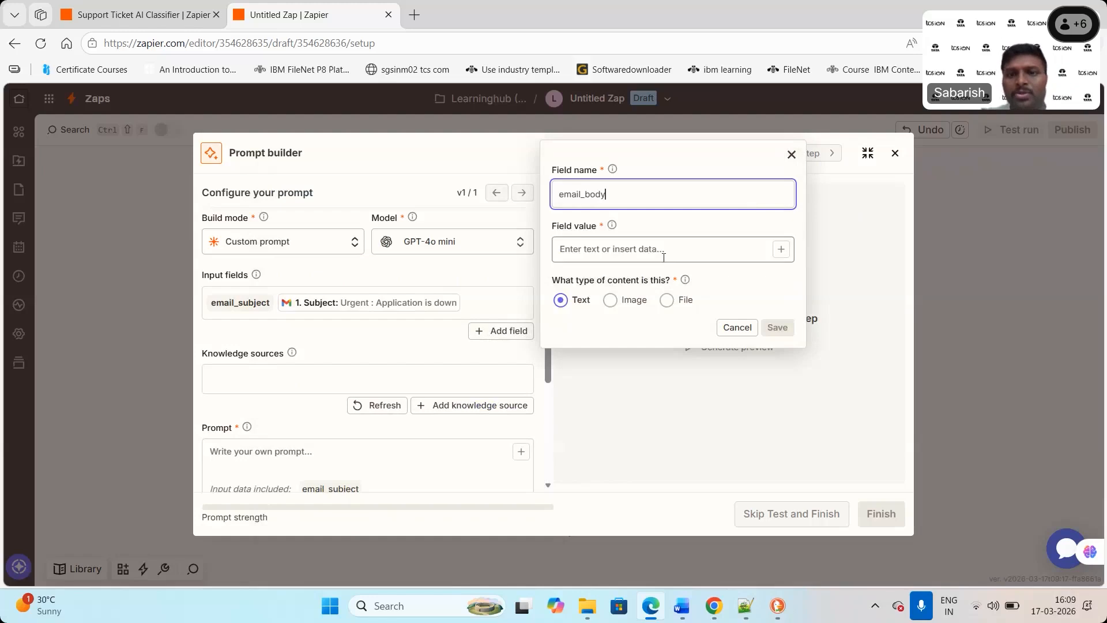
type("/")
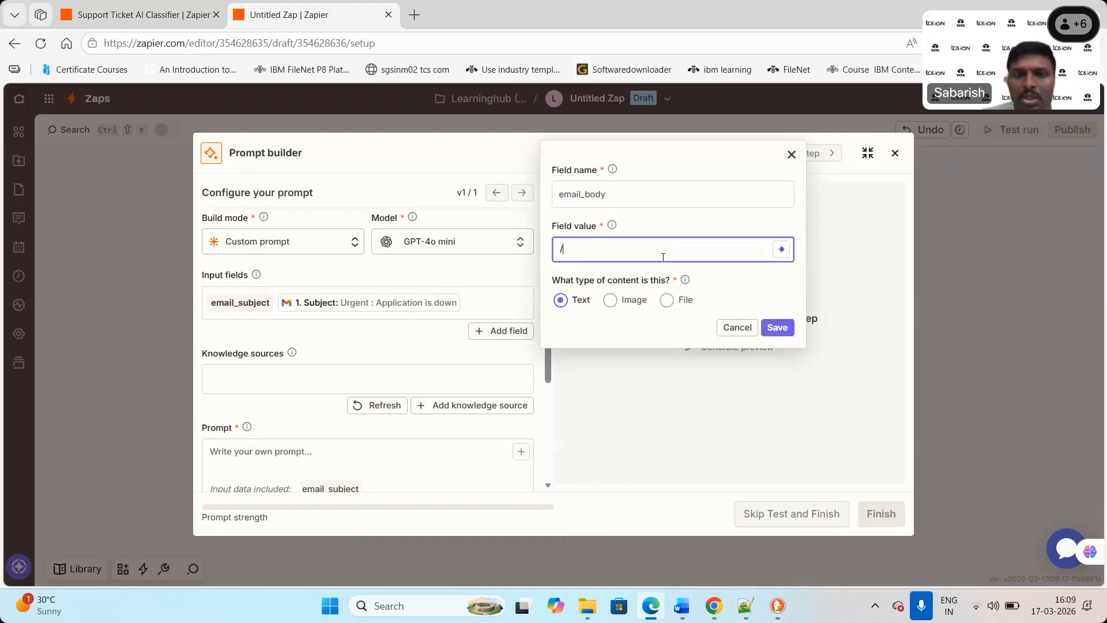
left_click(410, 211)
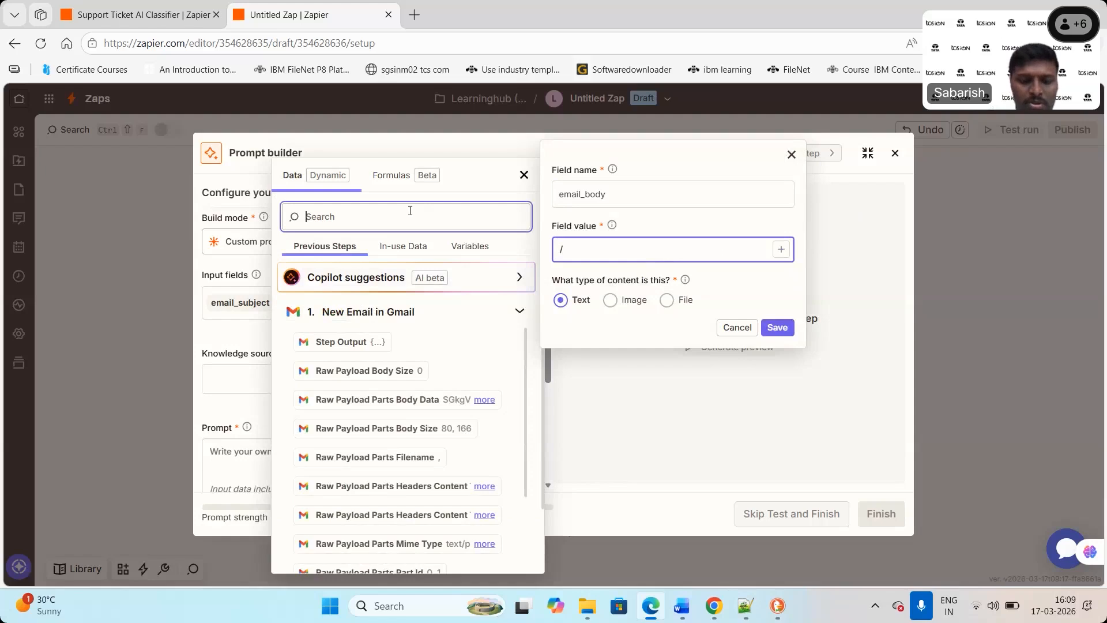
type("body")
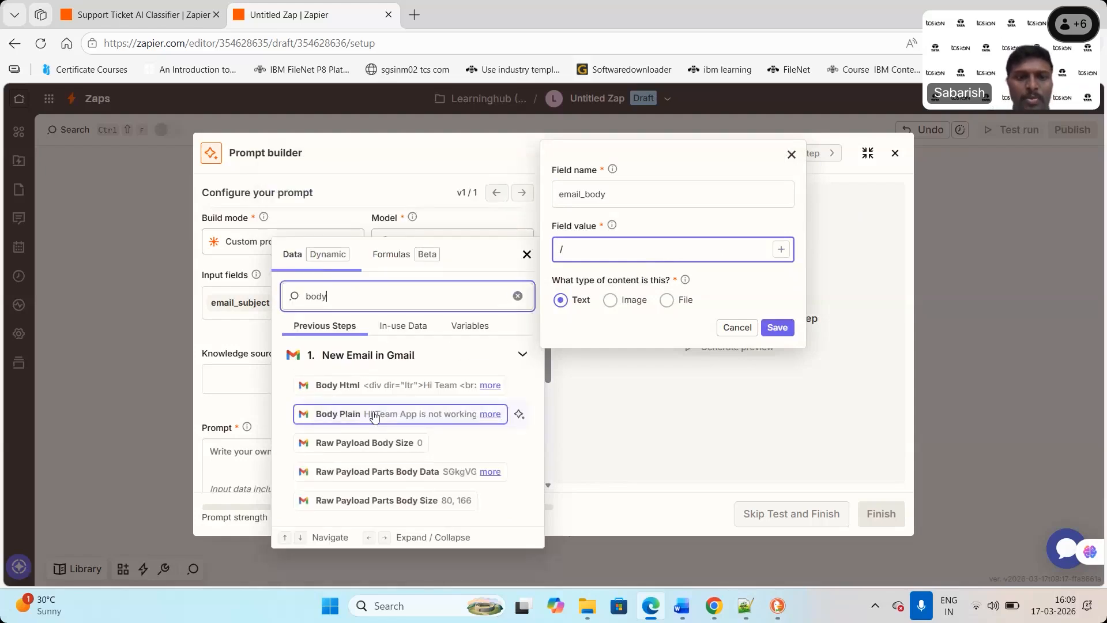
left_click(374, 414)
left_click(777, 329)
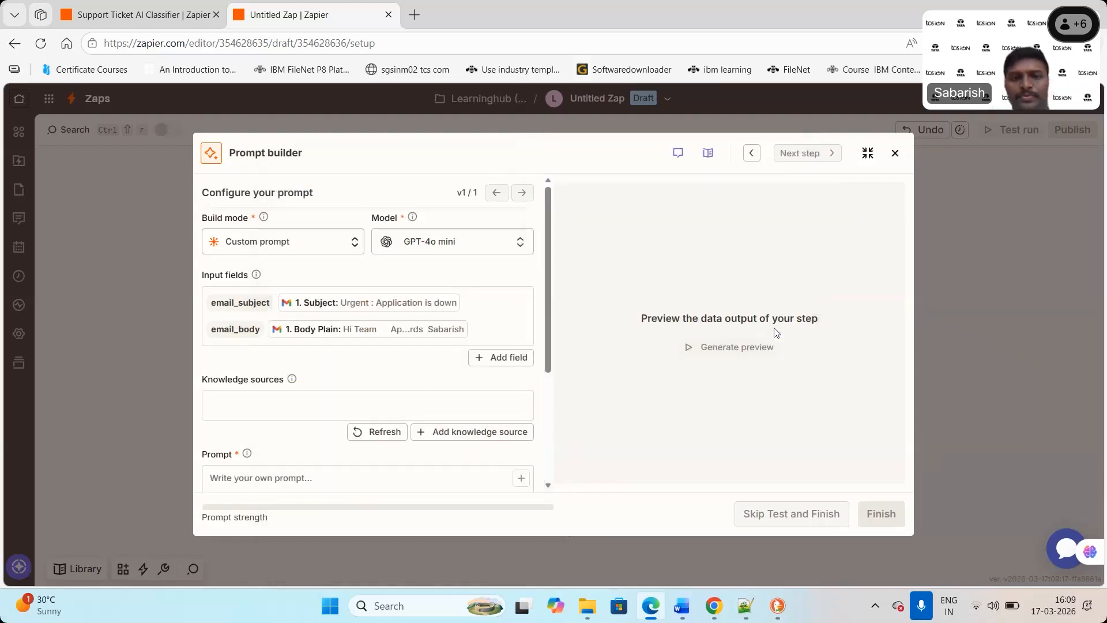
Switch to the Notepad++ notes and review the ticket classifier prompt's priority, category and sentiment rules.
scroll(528, 310, "up", 3)
scroll(527, 310, "down", 1)
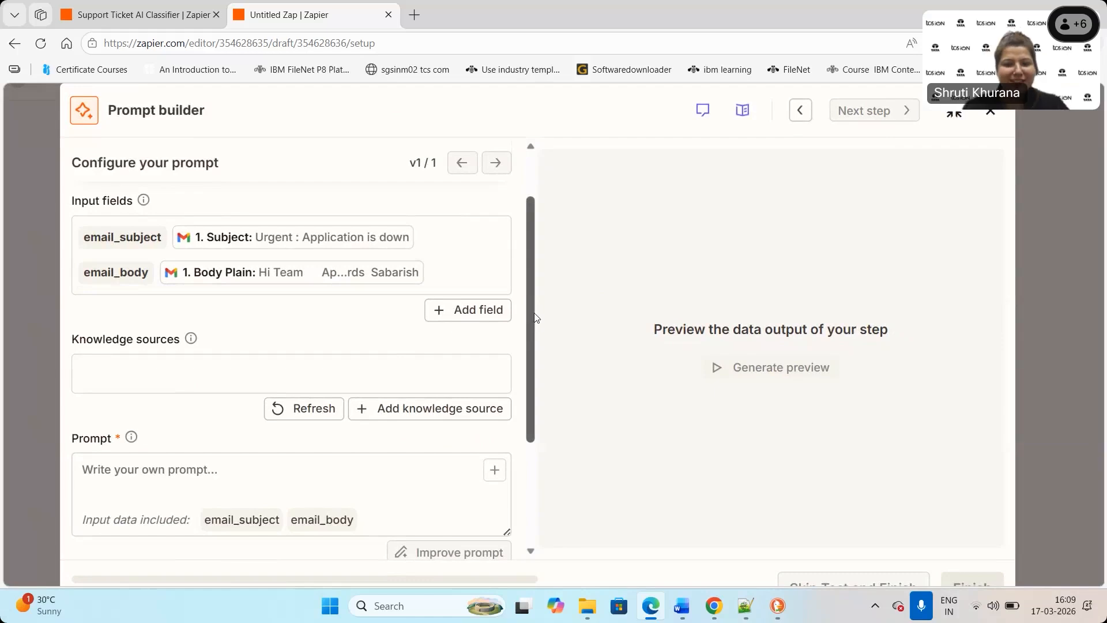
scroll(531, 361, "down", 1)
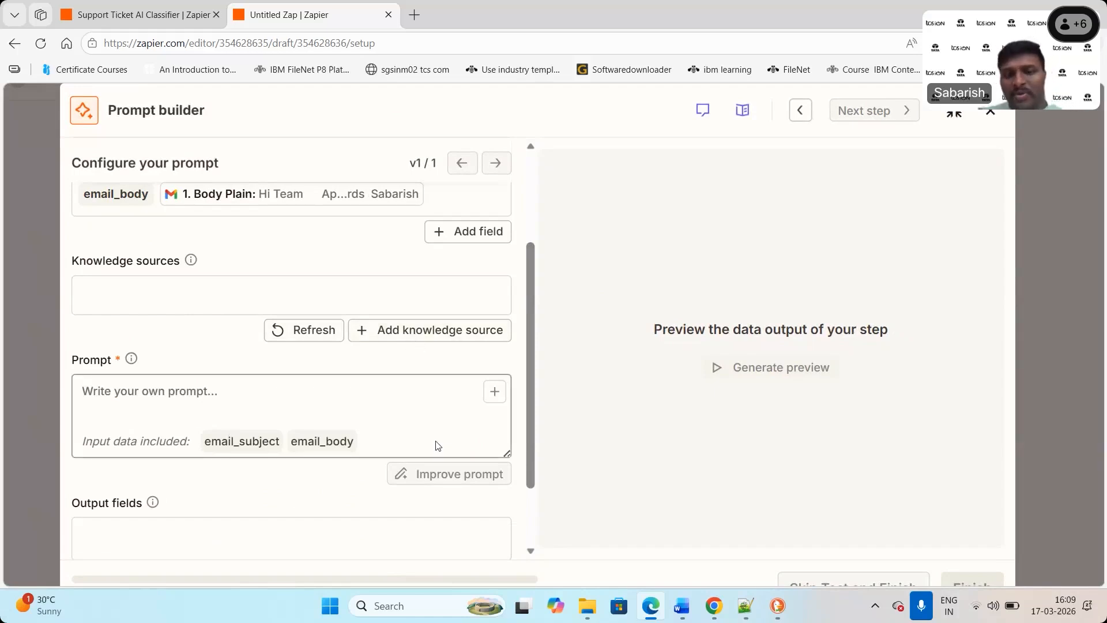
left_click(746, 605)
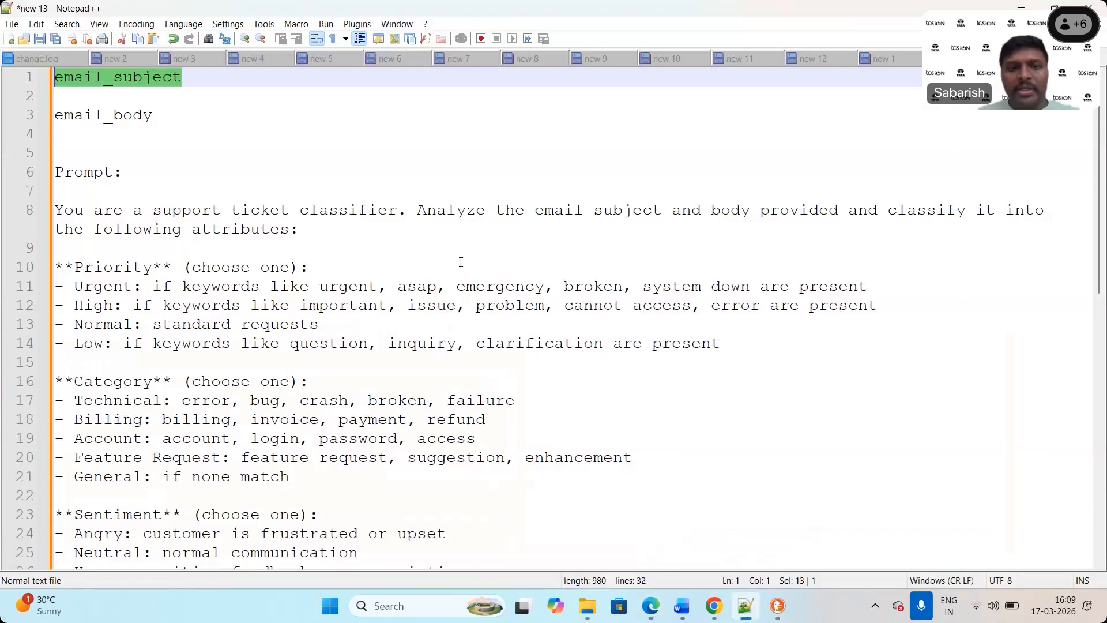
left_click(345, 238)
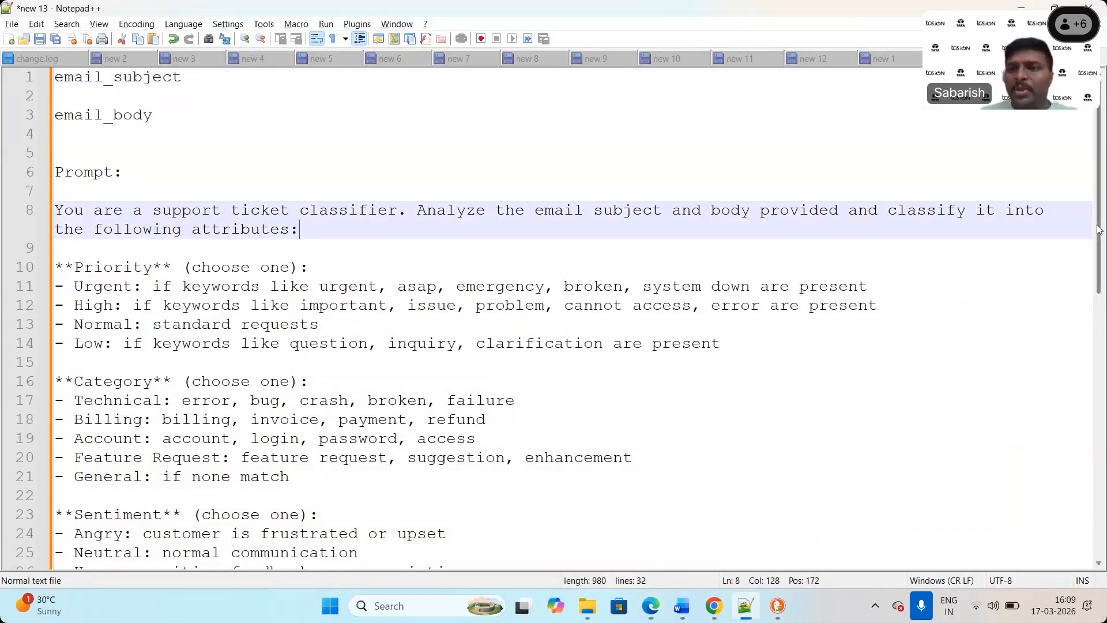
scroll(1101, 254, "down", 2)
scroll(1099, 254, "down", 1)
double_click(628, 114)
double_click(730, 114)
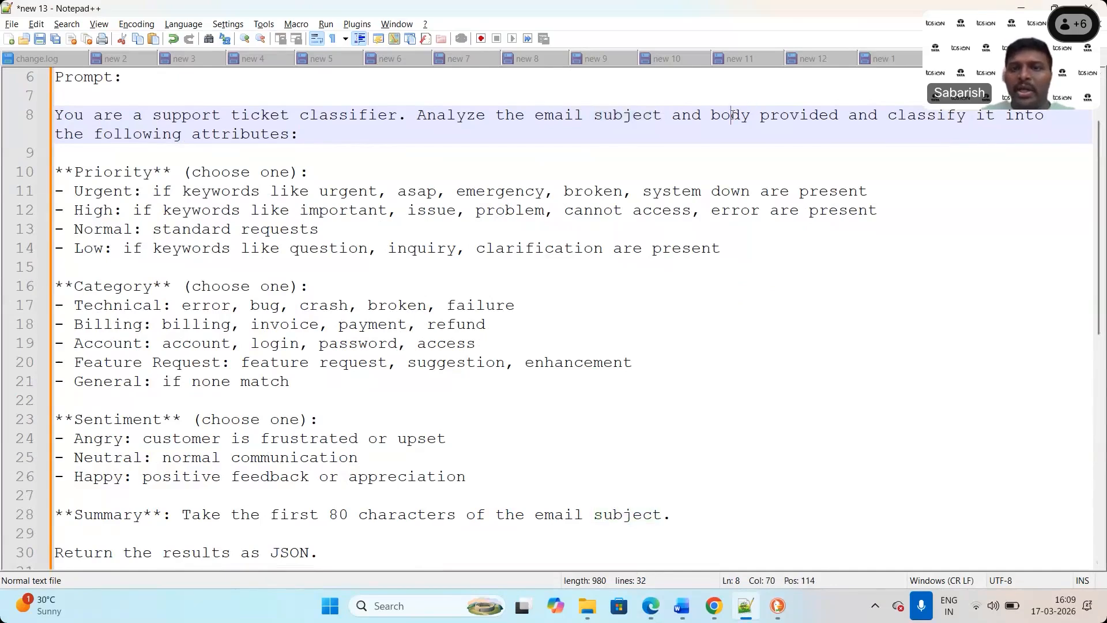
double_click(100, 171)
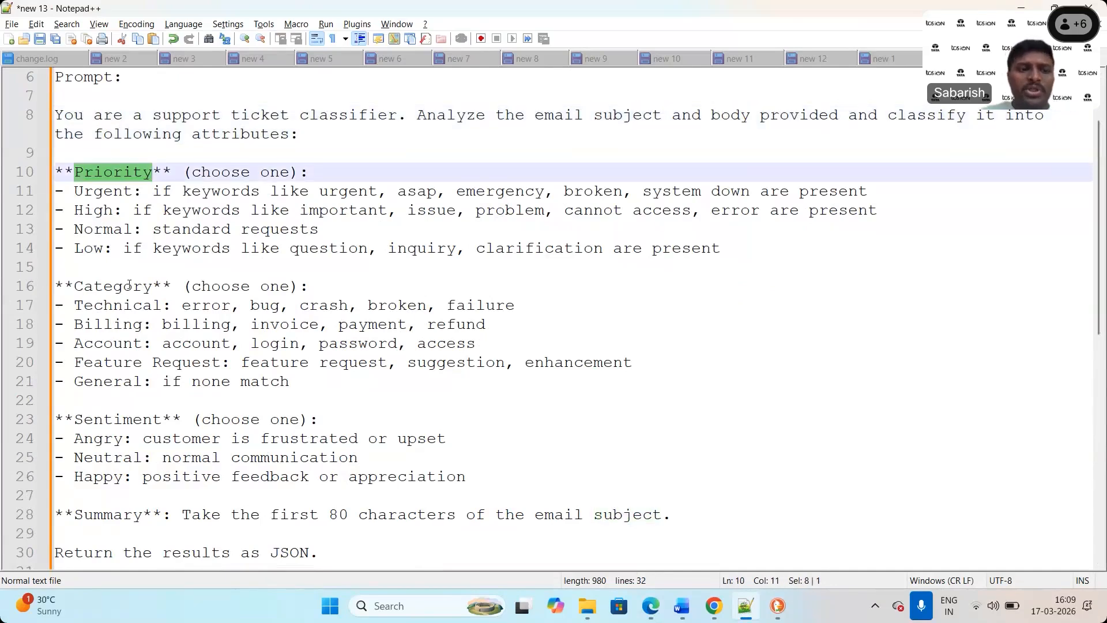
double_click(129, 285)
double_click(118, 419)
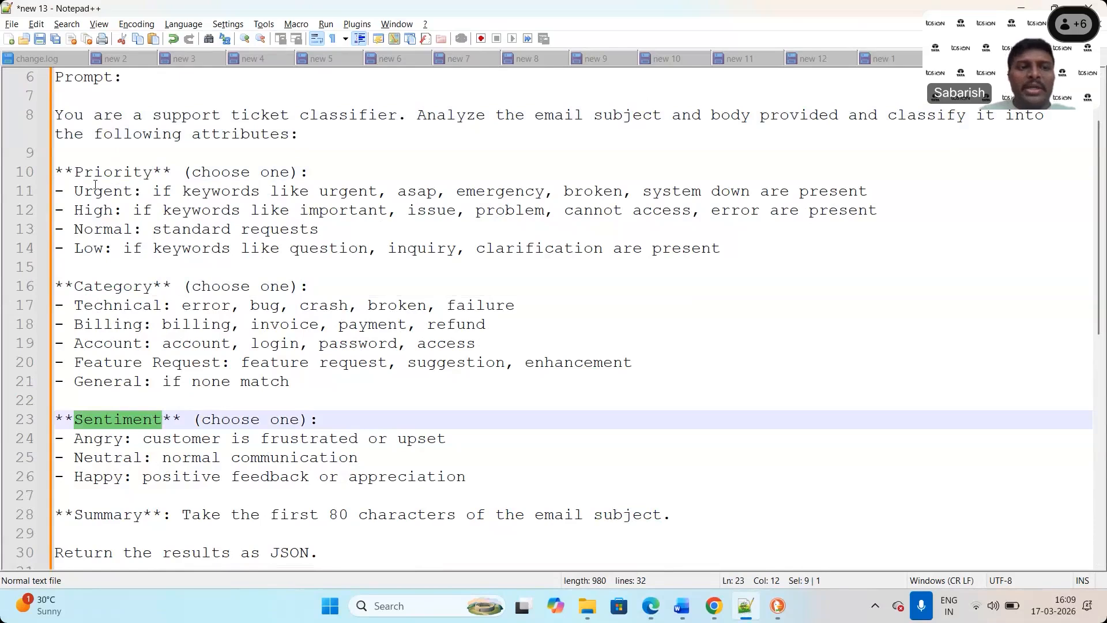
left_click_drag(58, 191, 728, 262)
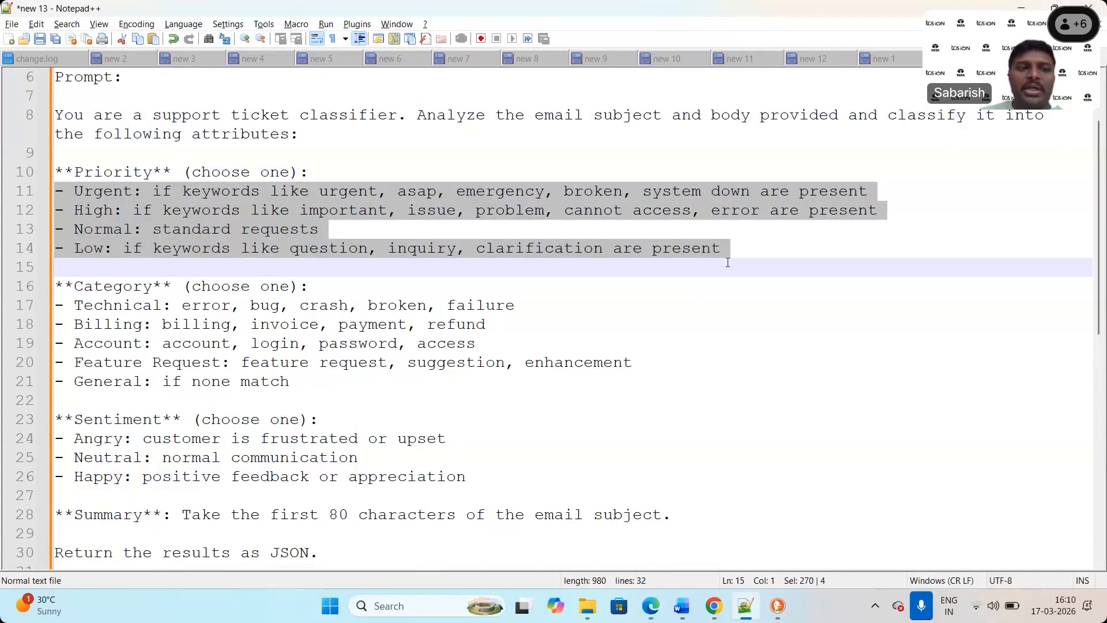
Copy the full classifier prompt, from "You are a support ticket classifier" to "Return the results as JSON.", into Zapier's Prompt field.
left_click(59, 113)
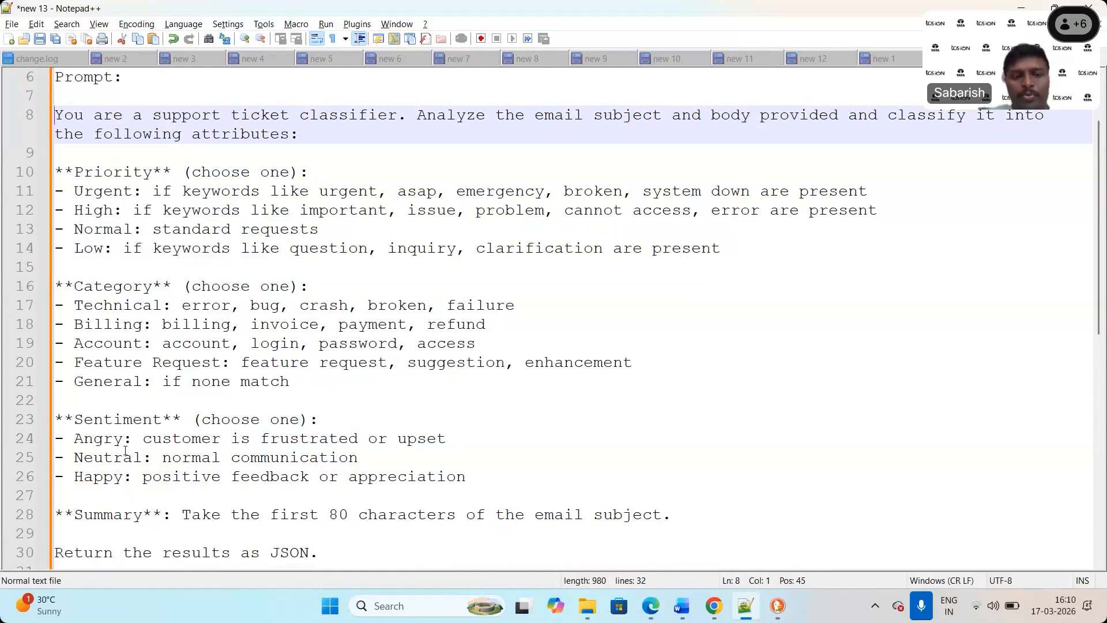
left_click(682, 520)
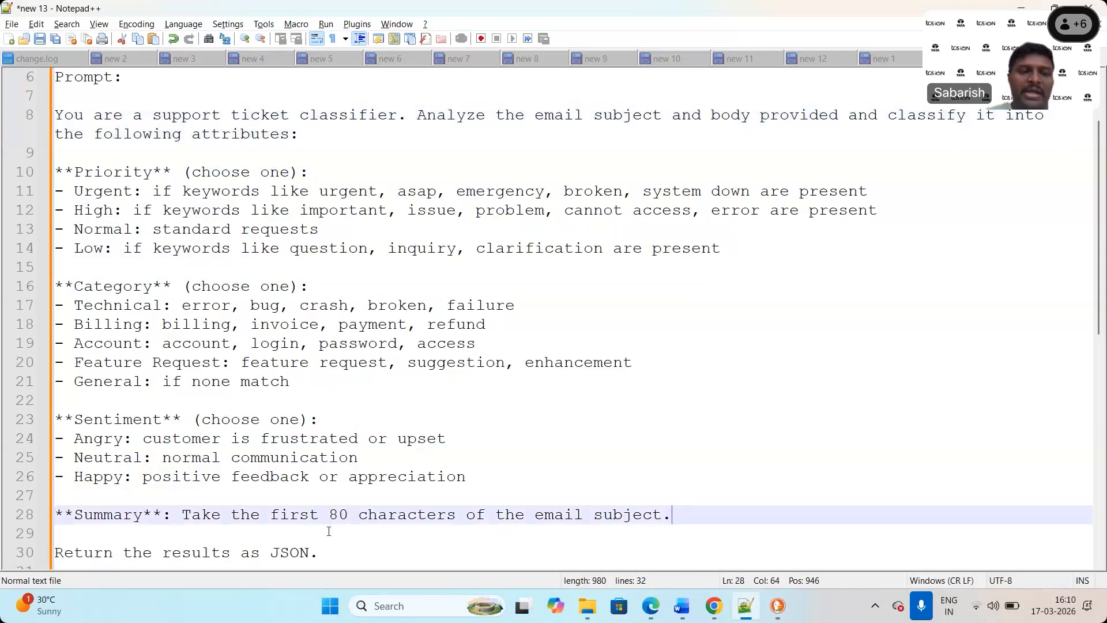
left_click(330, 555)
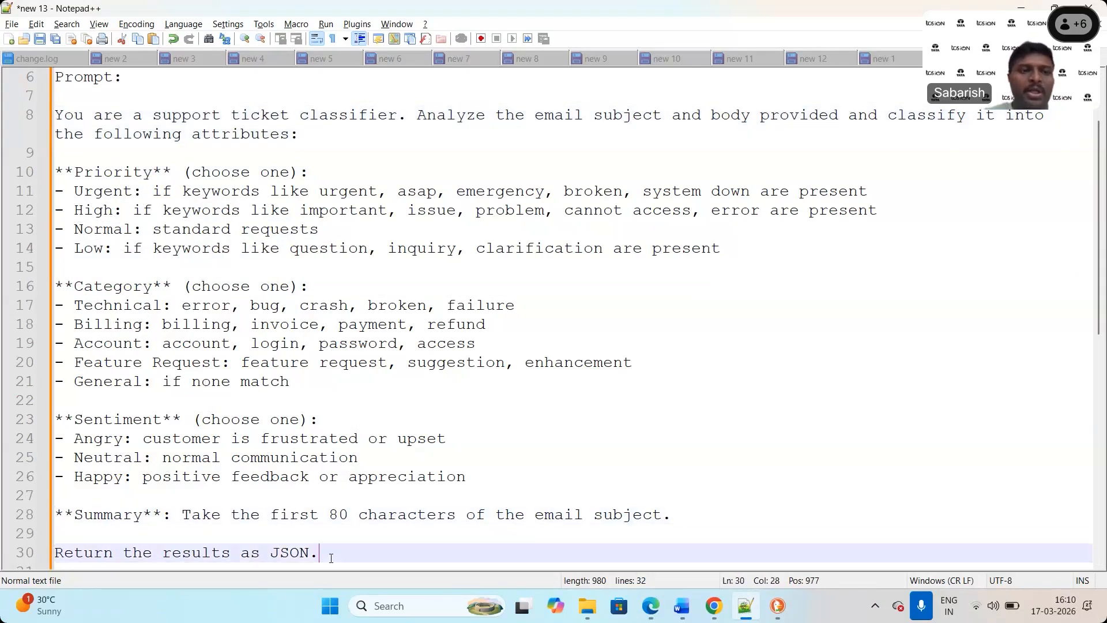
left_click(55, 115, "shift")
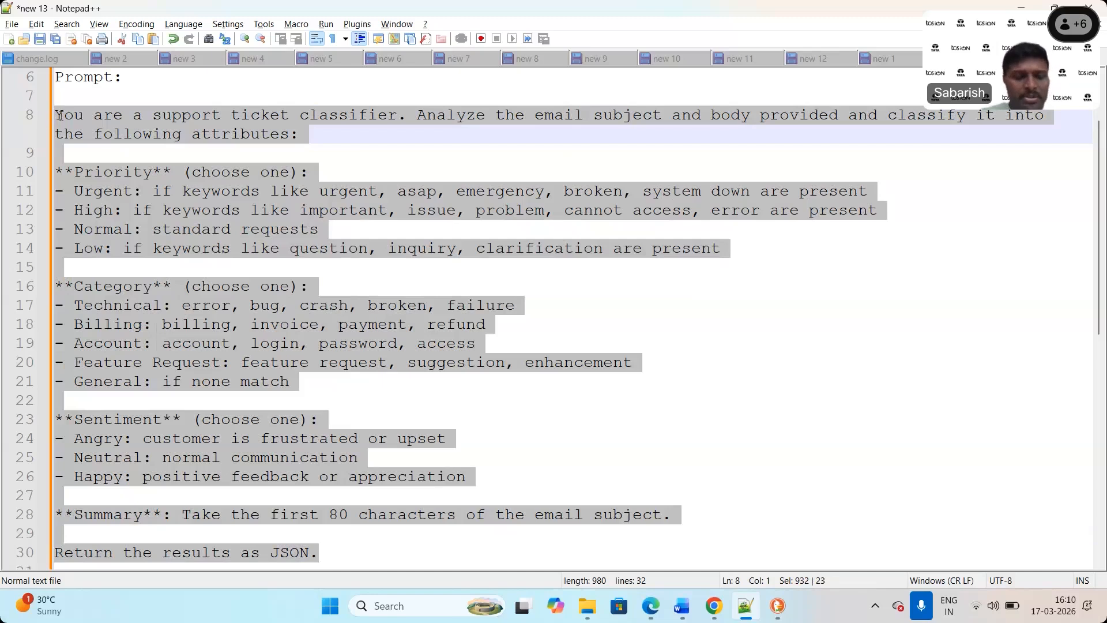
key("alt+Tab")
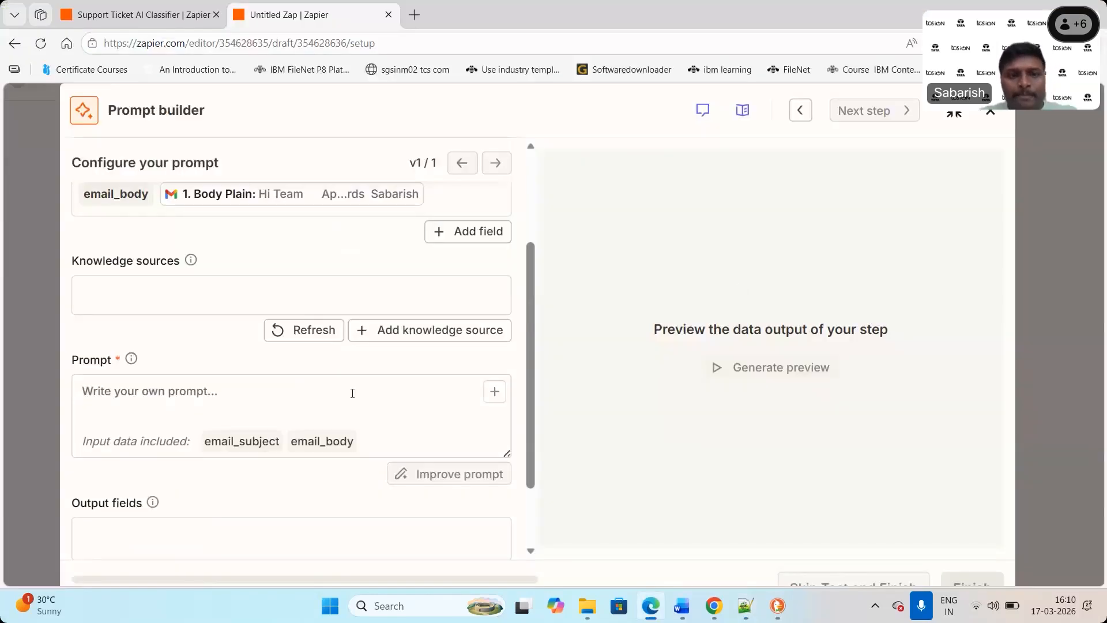
left_click(238, 394)
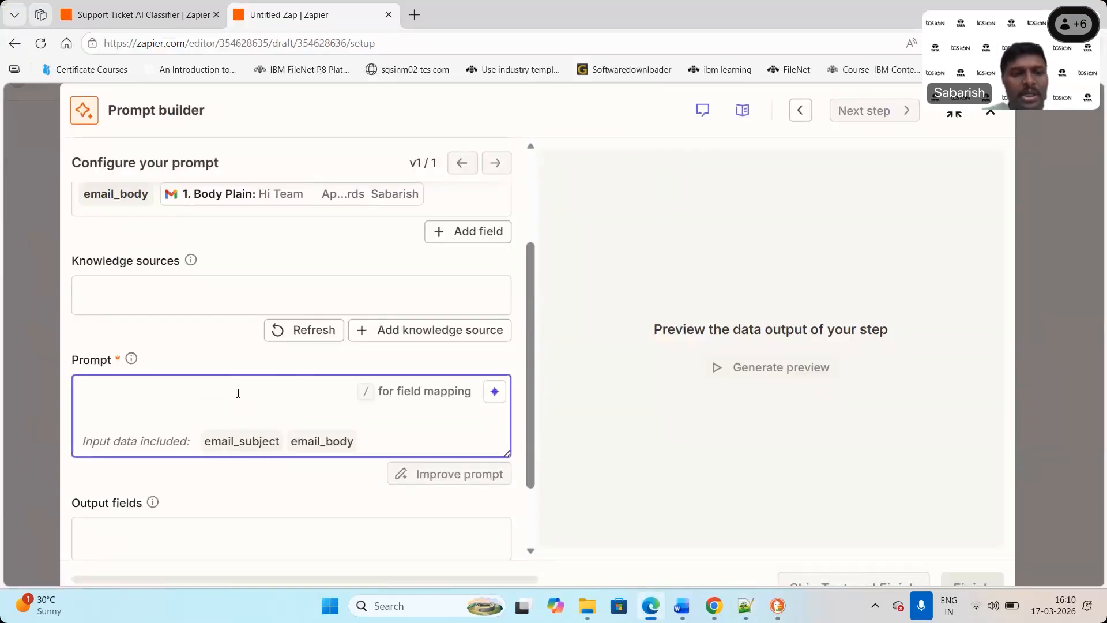
key("ctrl+v")
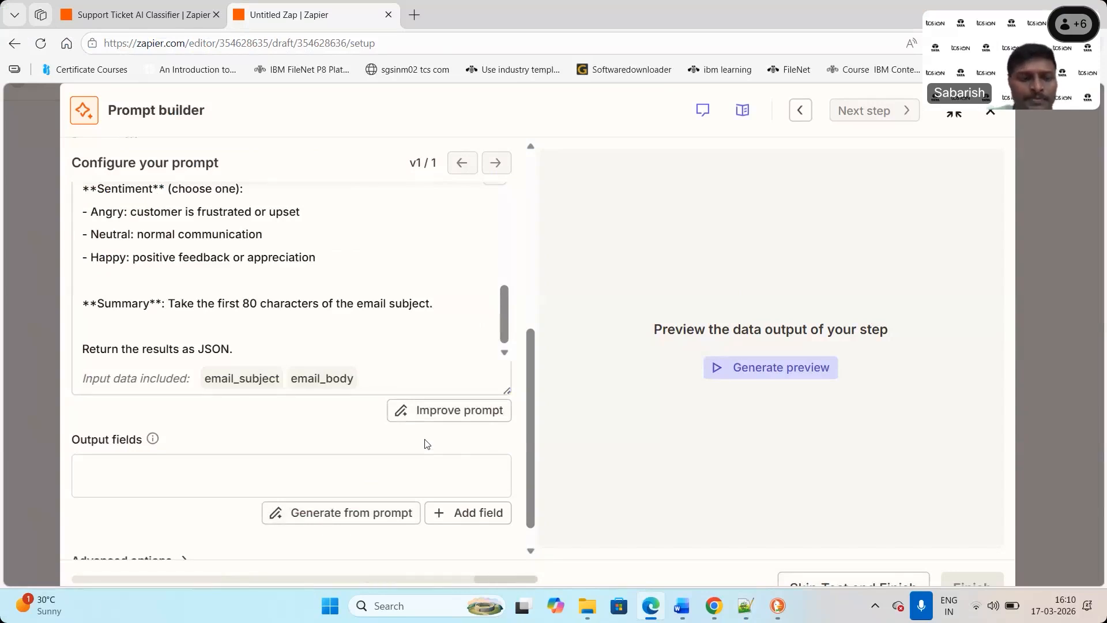
left_click(347, 344)
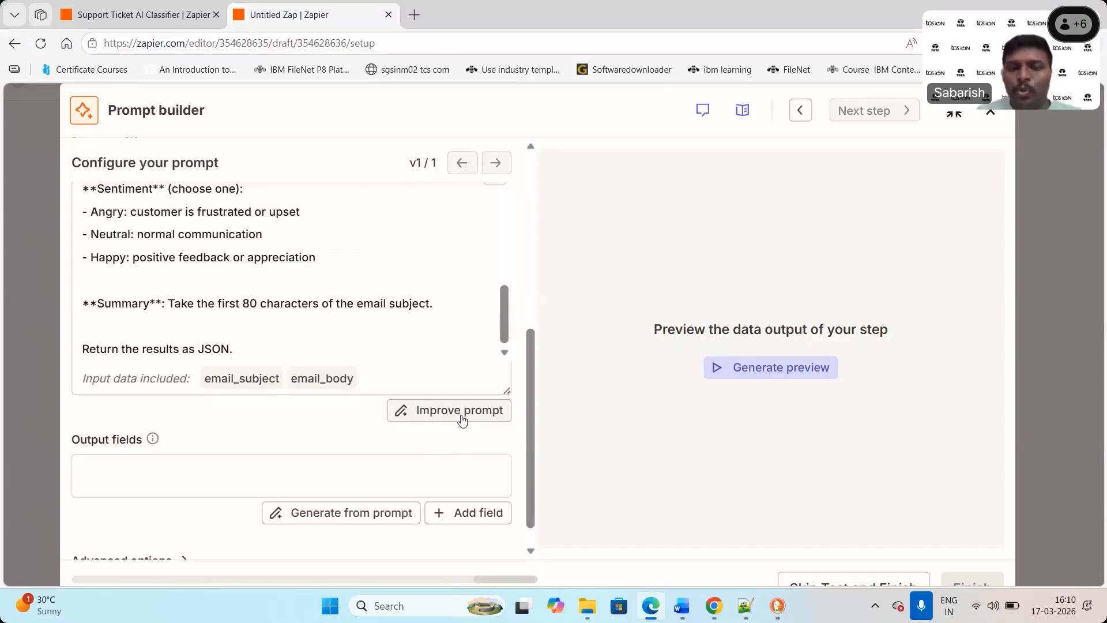
Generate the Priority, Category, Sentiment and Summary output fields from the prompt.
left_click(167, 476)
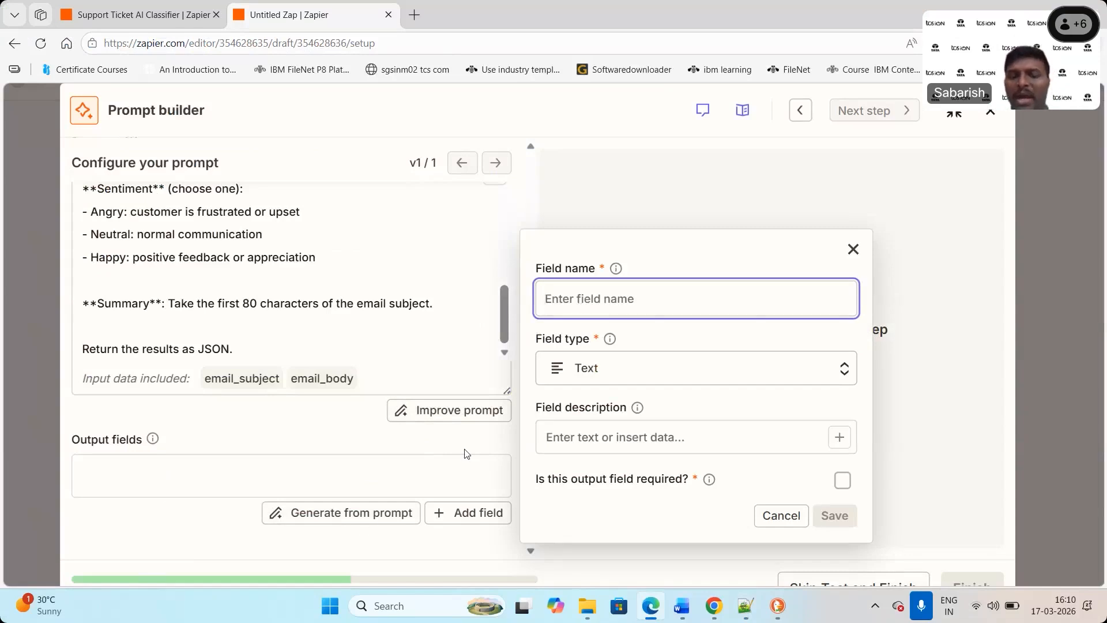
left_click(361, 514)
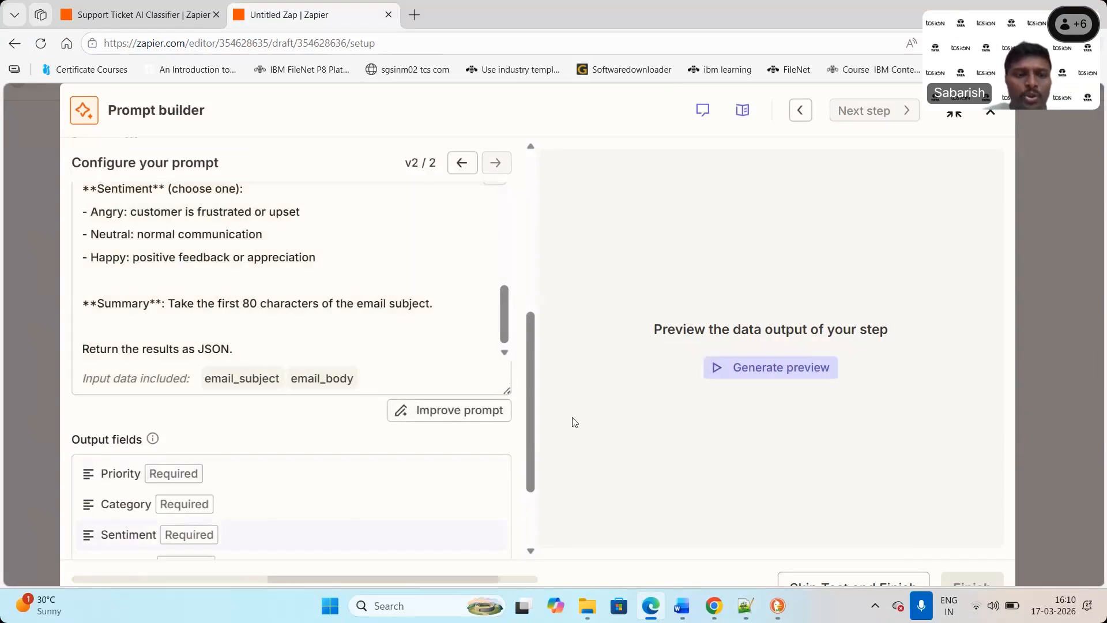
left_click_drag(530, 420, 530, 490)
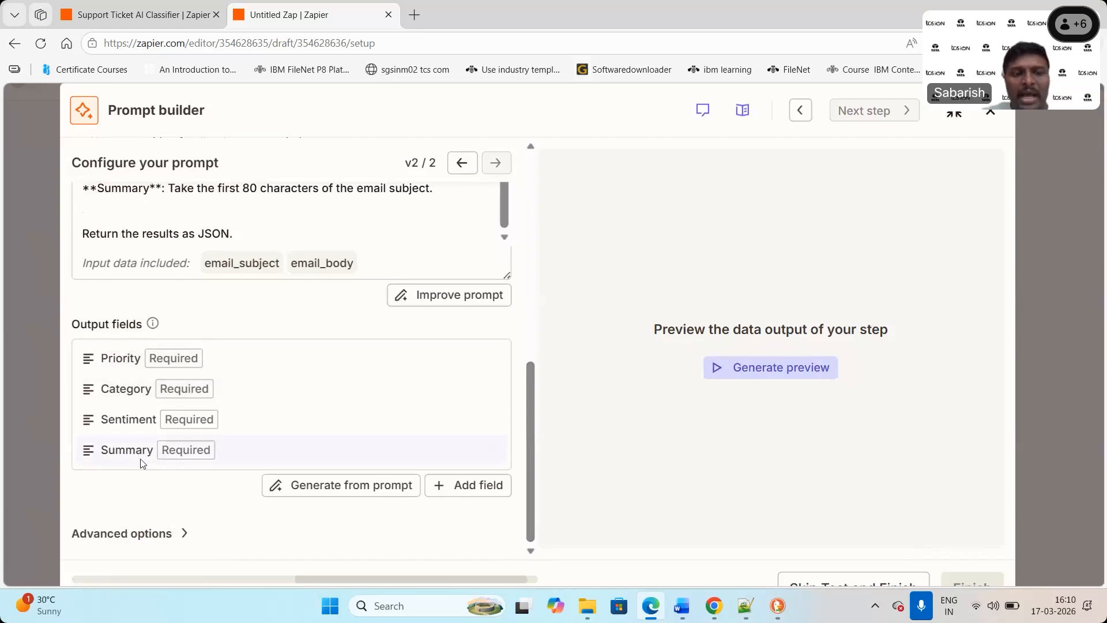
Generate a preview of the AI step's output, check the prompt strength and finish the prompt builder.
left_click(779, 363)
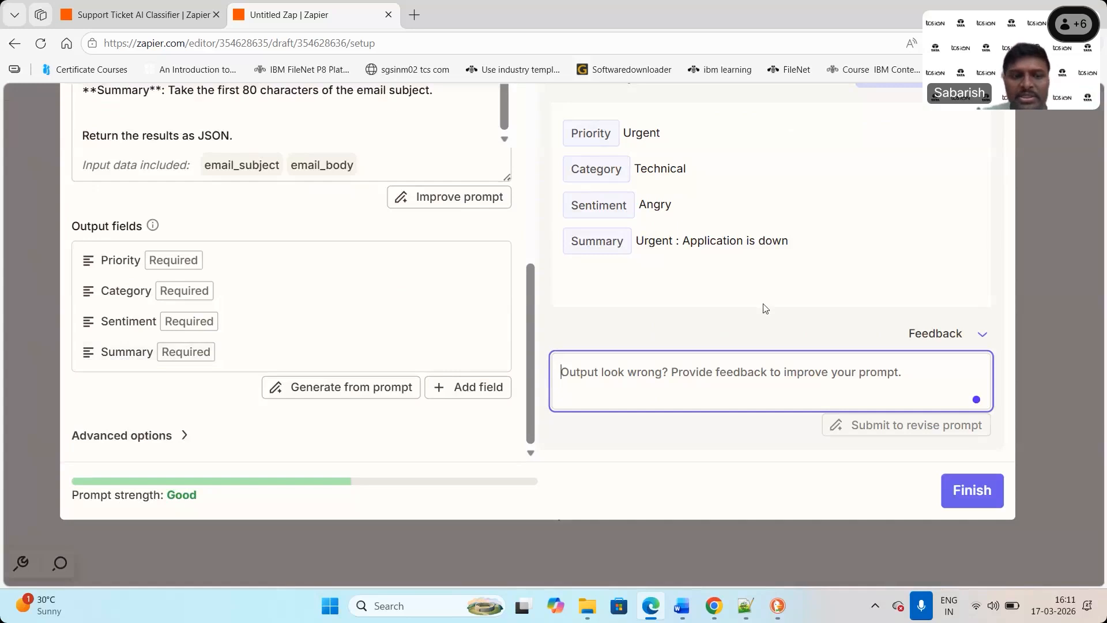
double_click(176, 495)
left_click(256, 494)
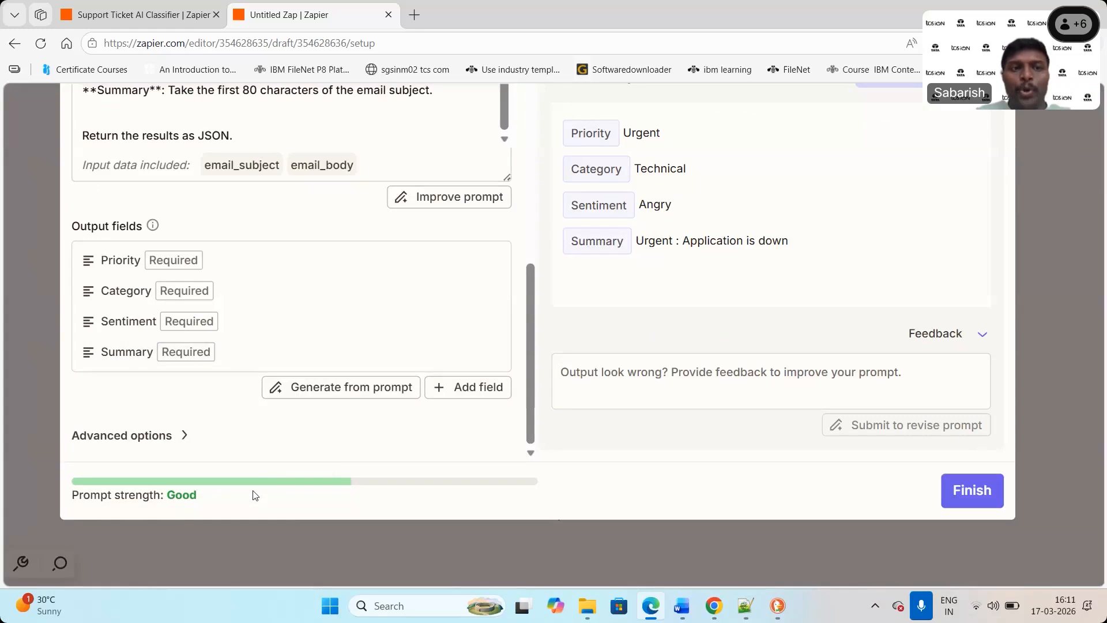
double_click(127, 495)
left_click(182, 506)
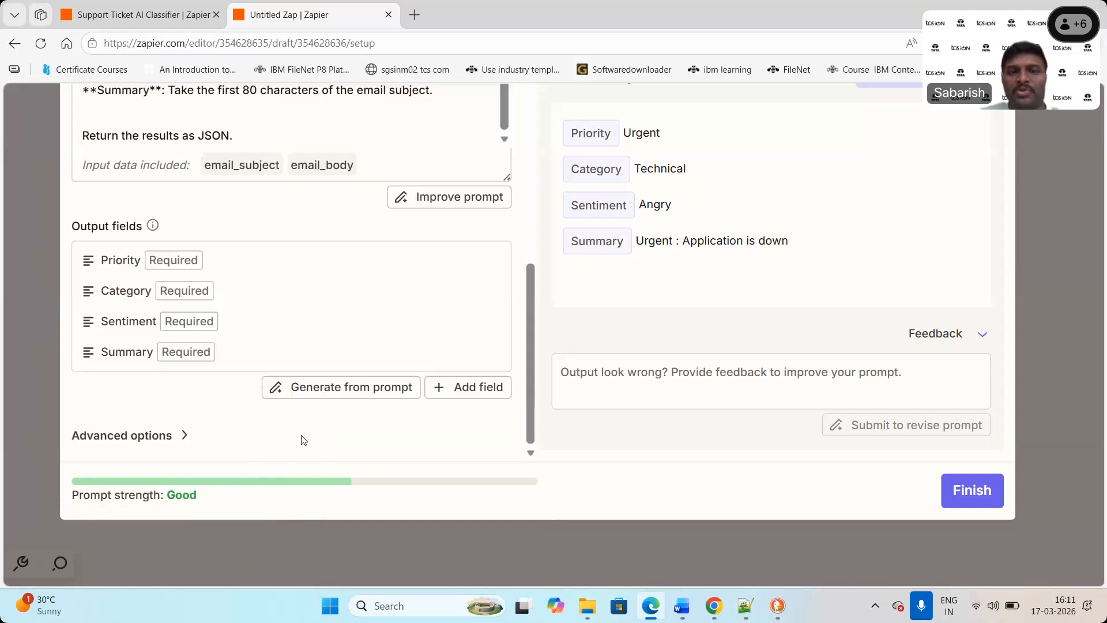
left_click(976, 503)
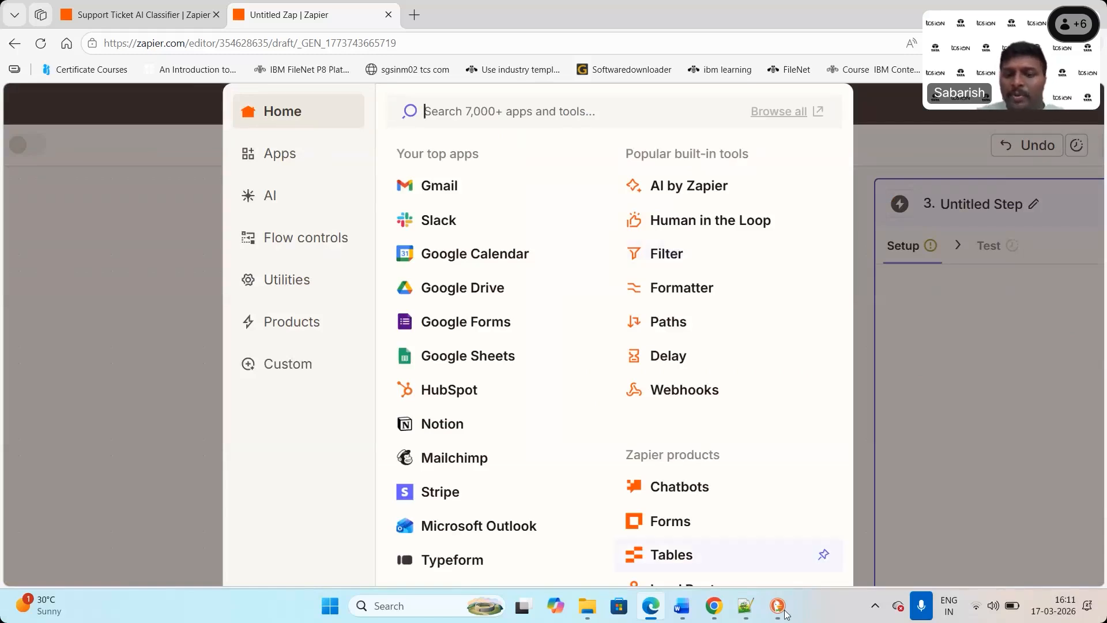
Consult the workflow diagram in diagrams.net and add a Paths flow control as step 3 of the Zap.
key("alt+Tab")
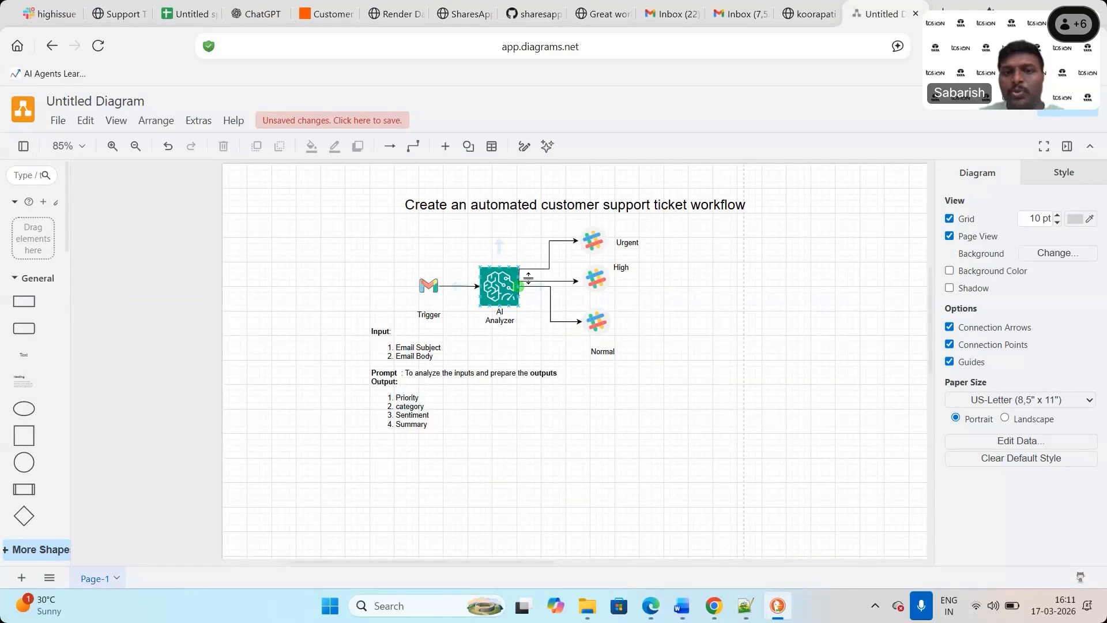
left_click(650, 613)
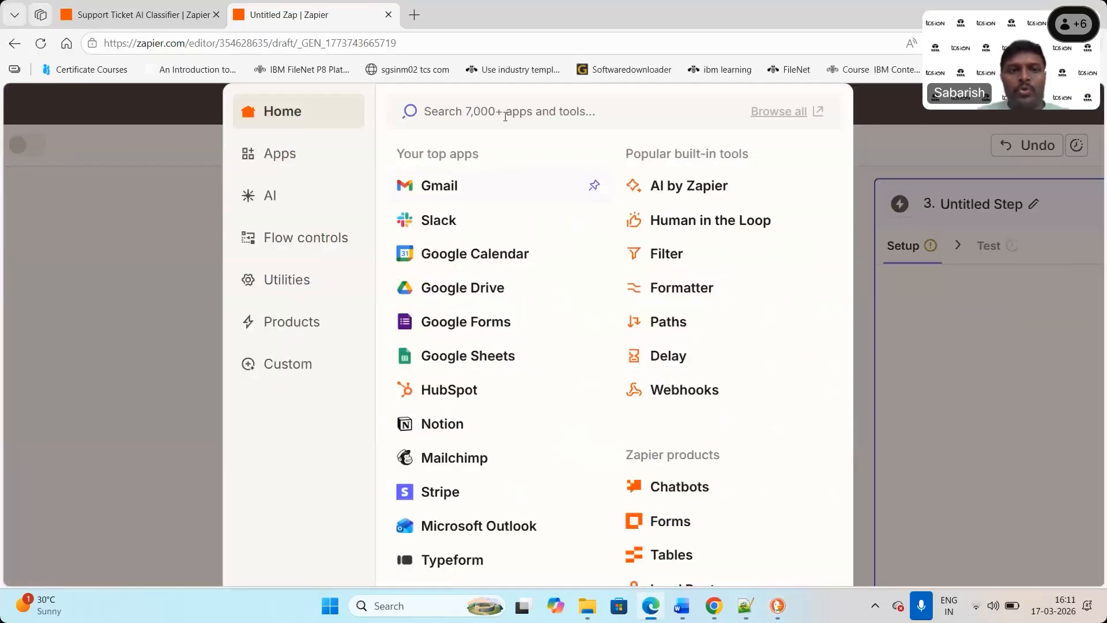
left_click(283, 246)
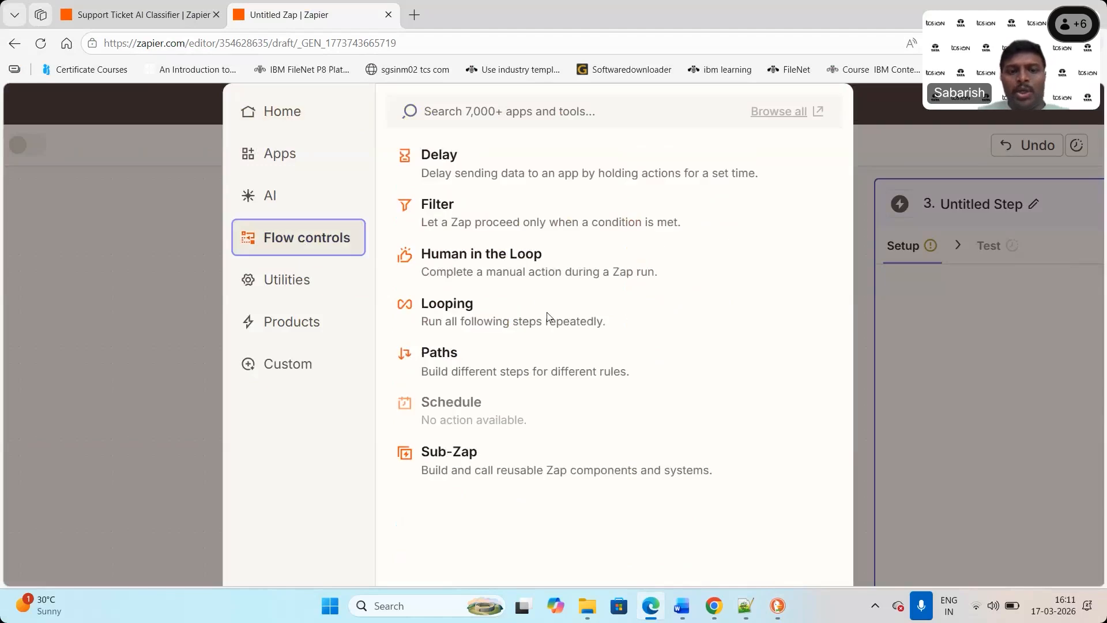
left_click(456, 368)
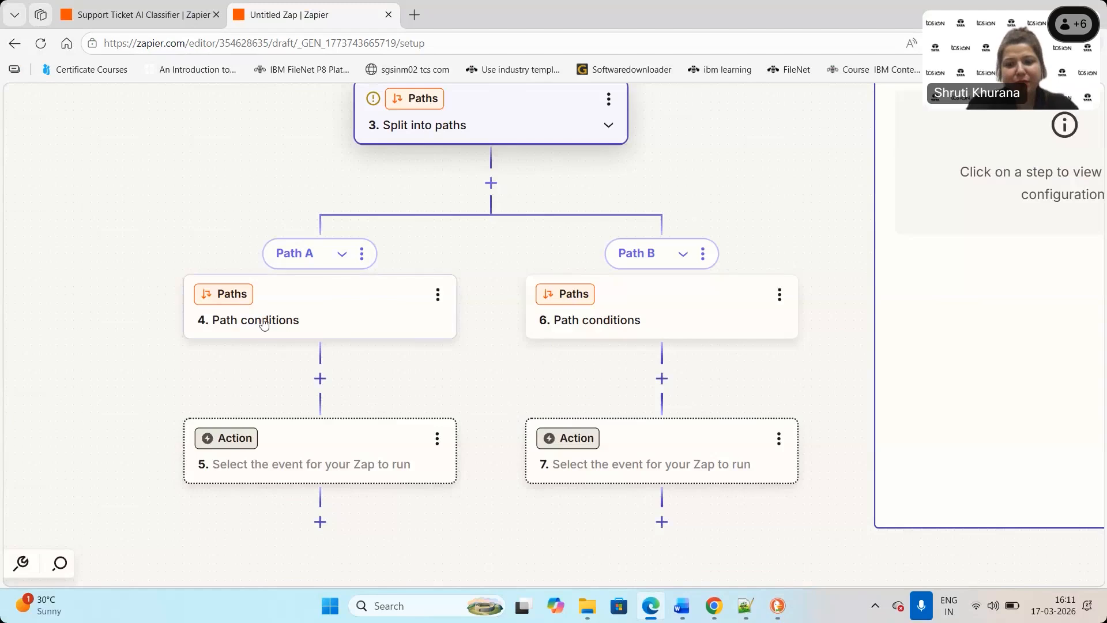
In Path A's conditions, set the rule's field to Priority from the AI by Zapier step.
left_click(264, 323)
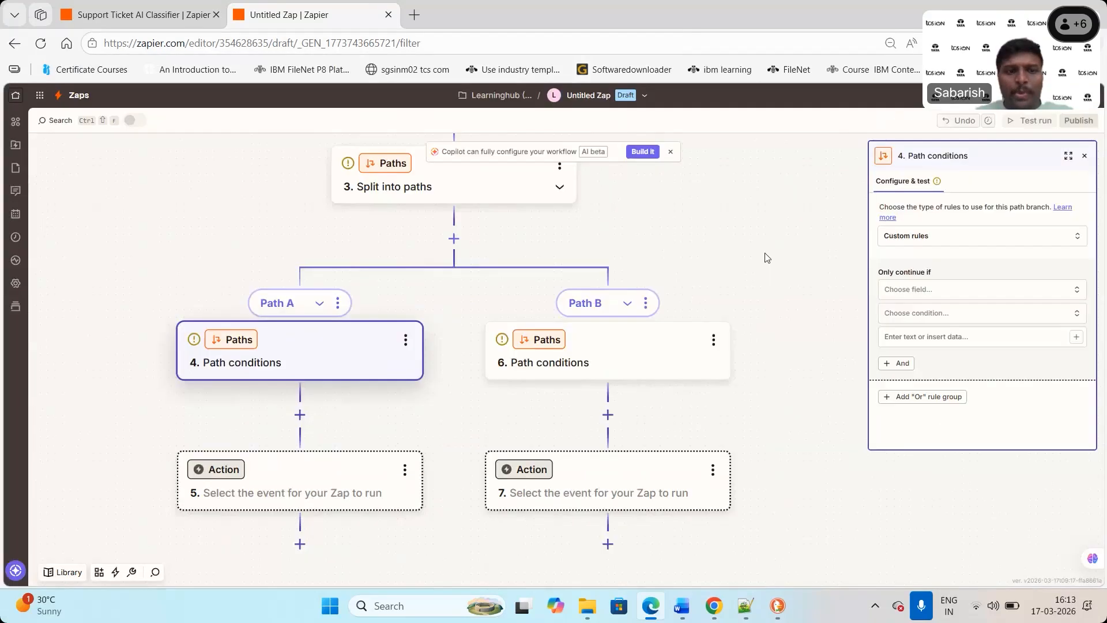
left_click(1076, 291)
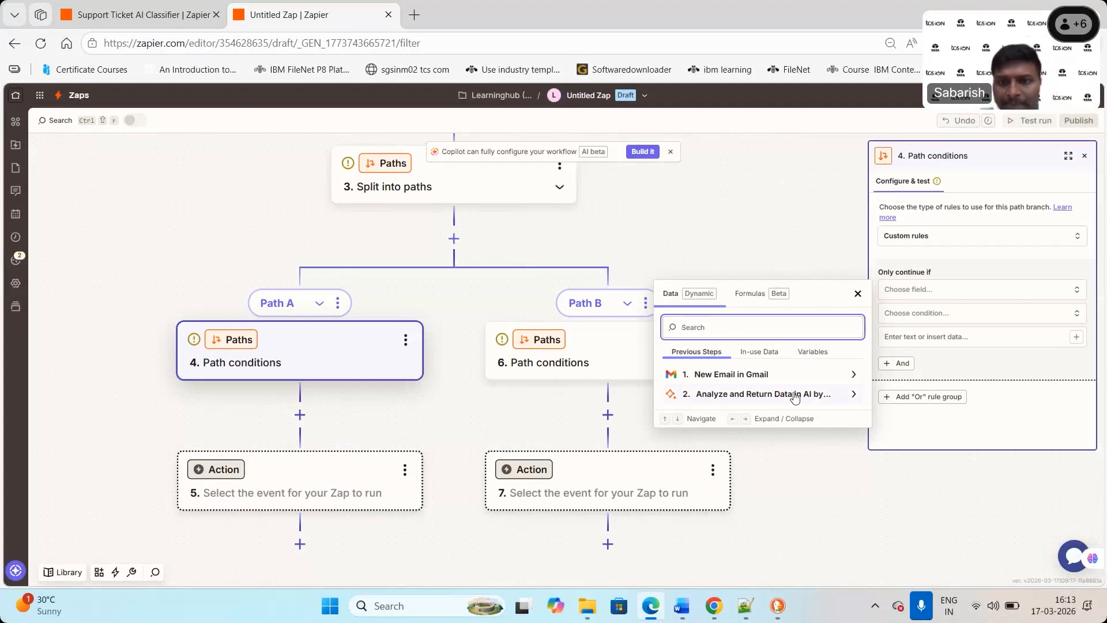
left_click(826, 397)
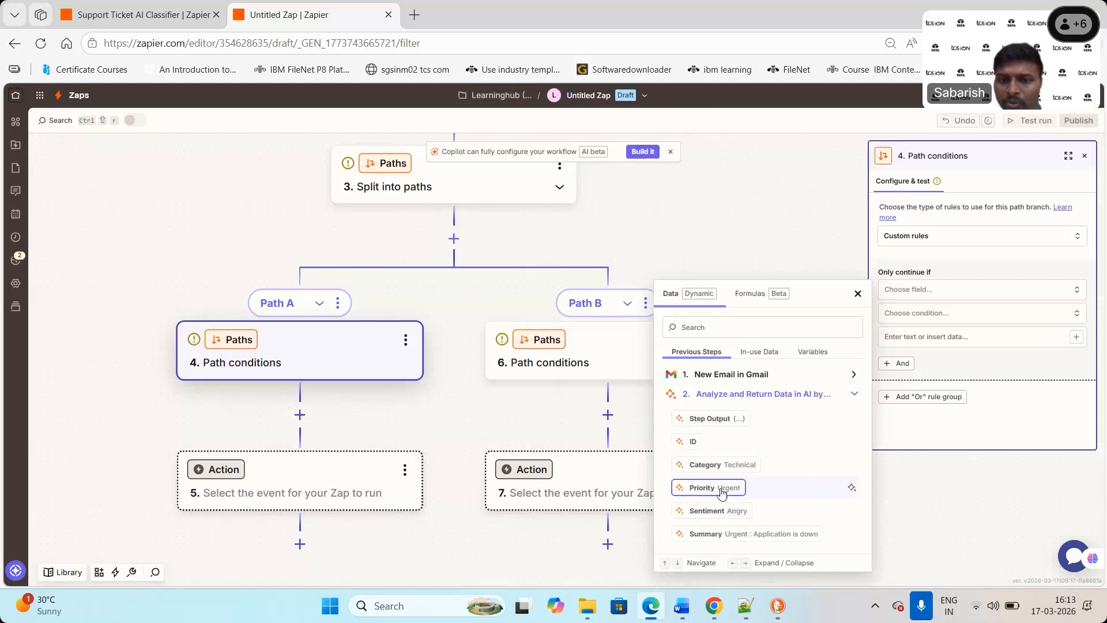
left_click(722, 492)
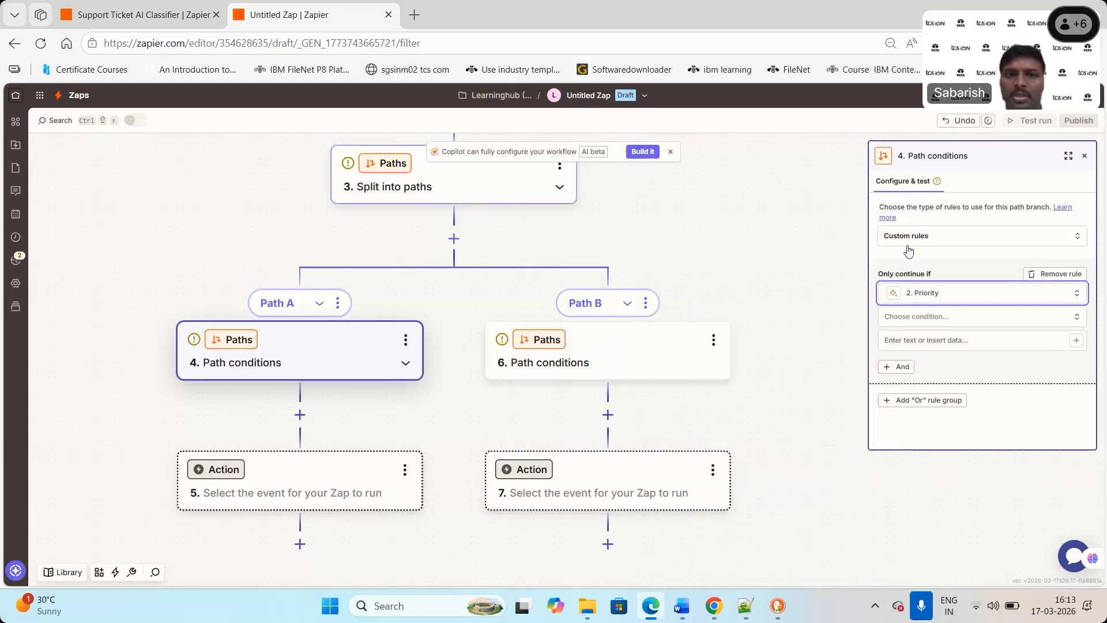
Set Path A's rule condition to "(Text) Exactly matches" with the value Urgent.
scroll(709, 373, "up", 3)
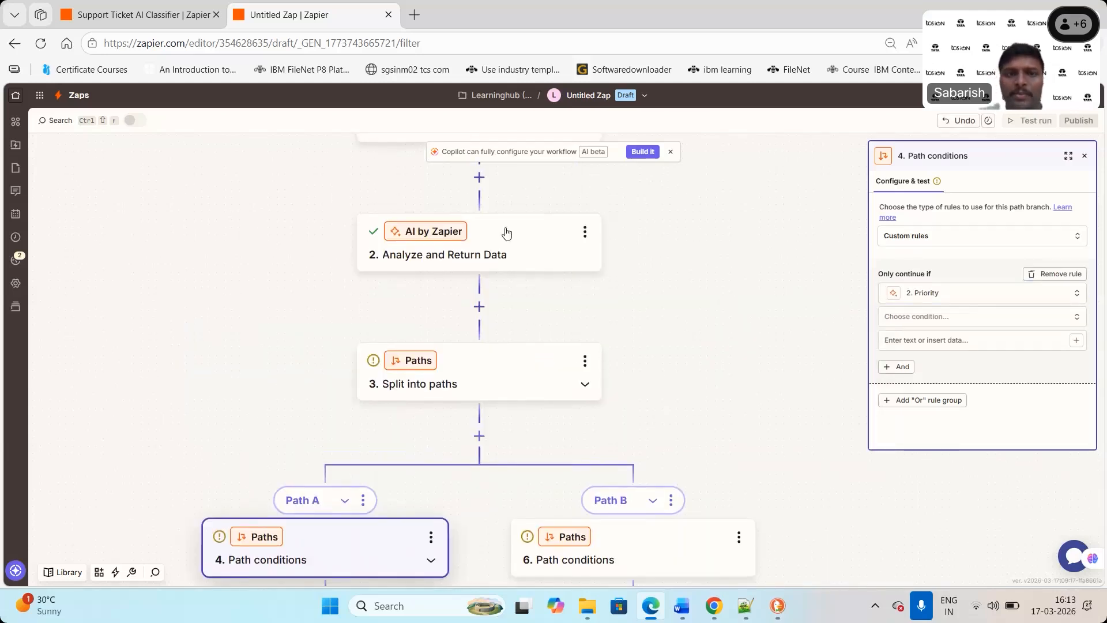
scroll(717, 223, "down", 3)
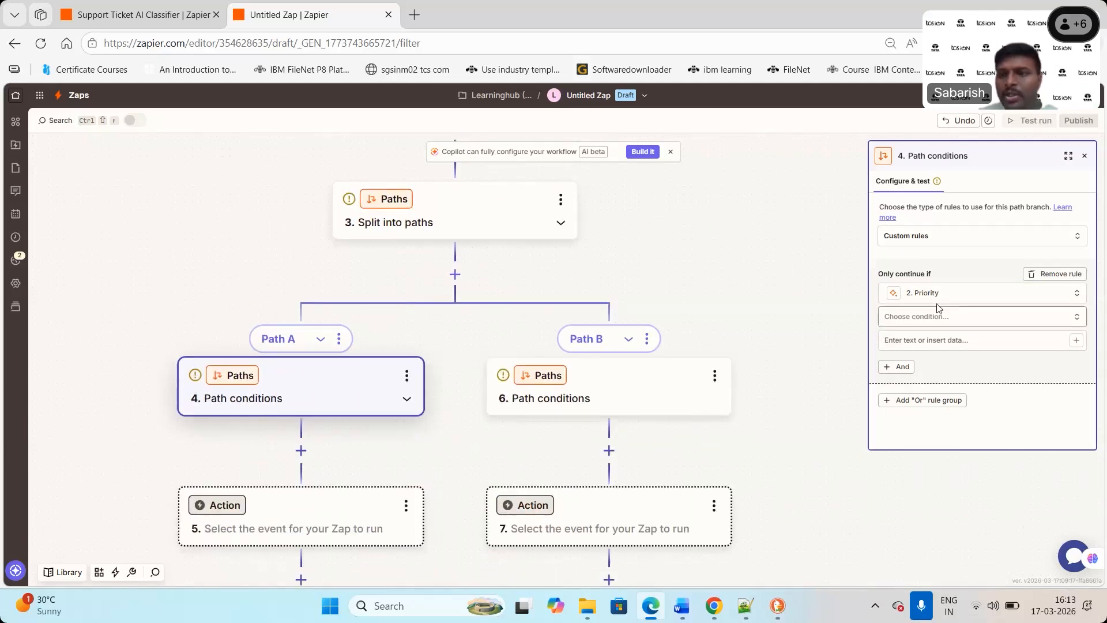
left_click(965, 316)
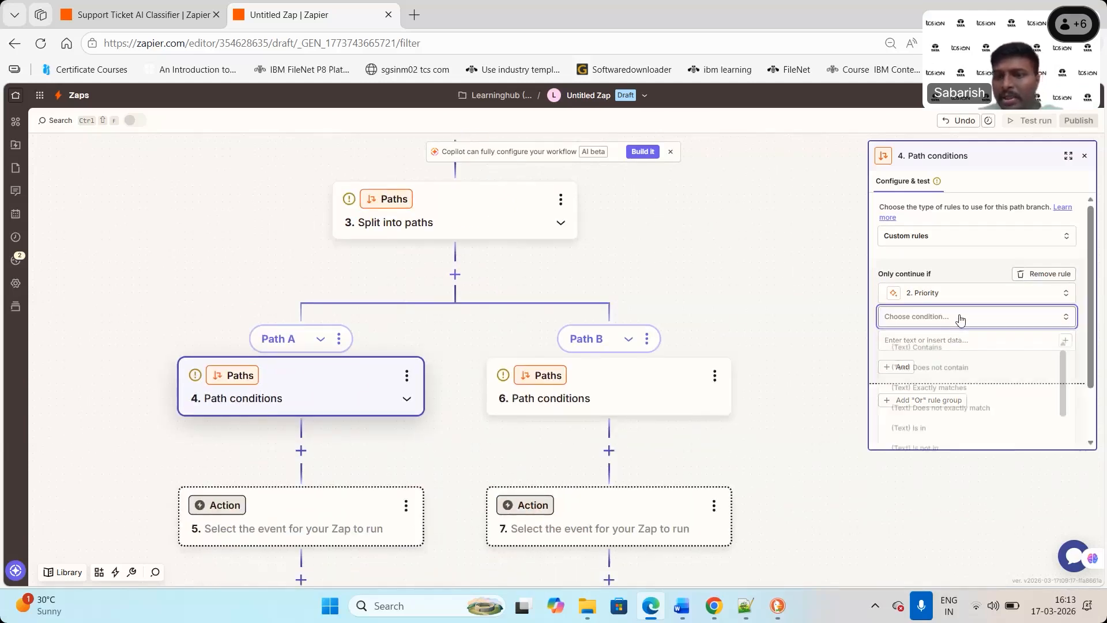
left_click(958, 392)
left_click(913, 341)
type("Urgent")
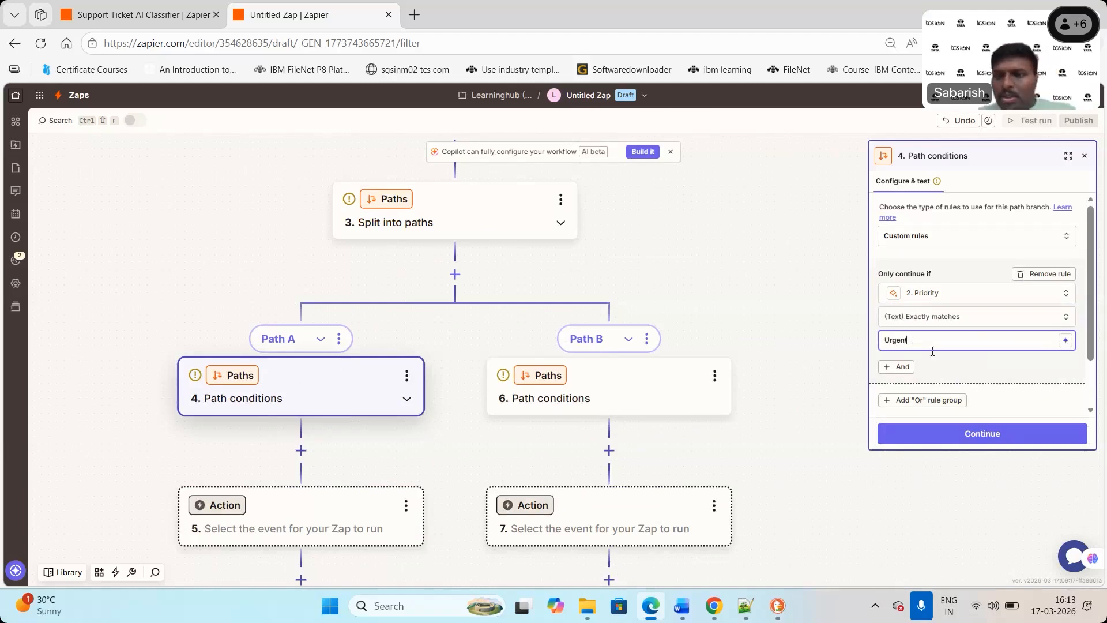
Finish Path A's conditions and set step 5 to Slack with the Send Channel Message action event.
left_click(984, 438)
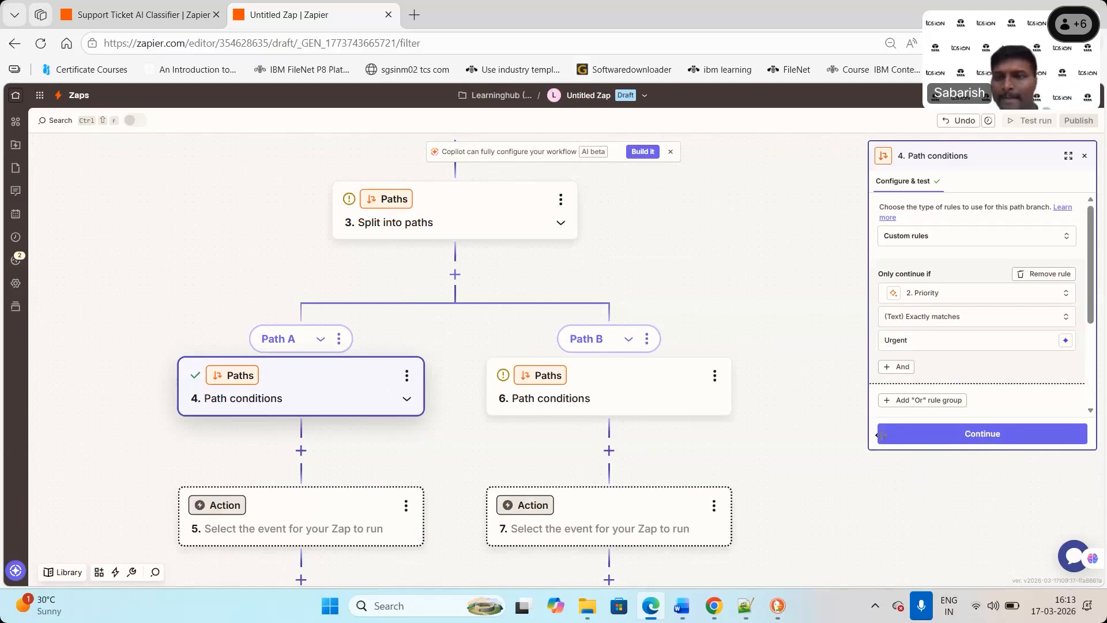
left_click(979, 439)
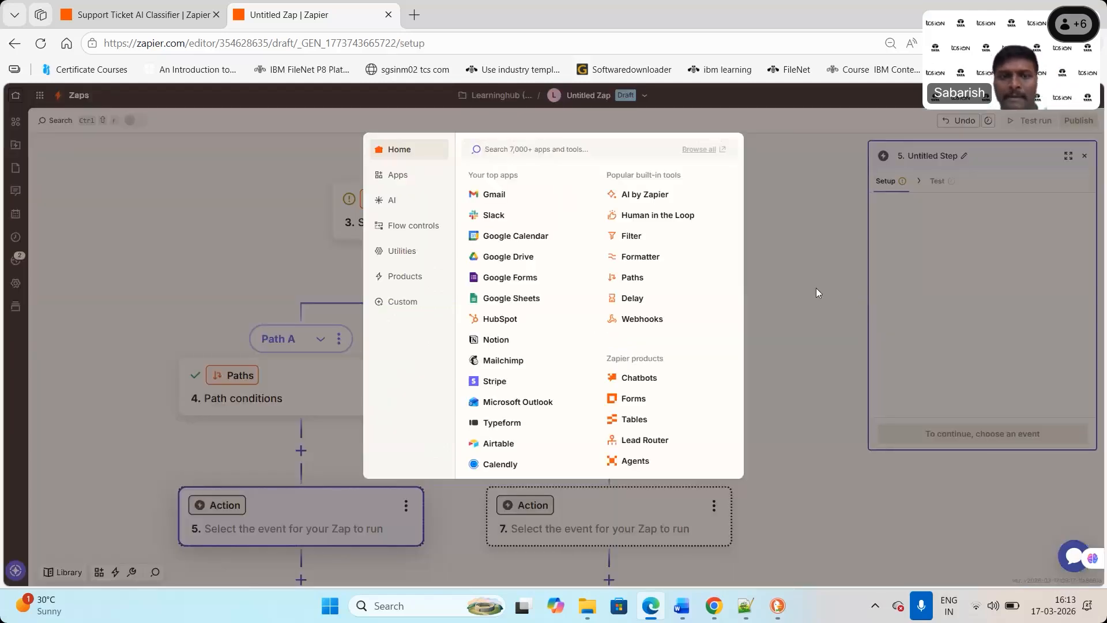
left_click(490, 219)
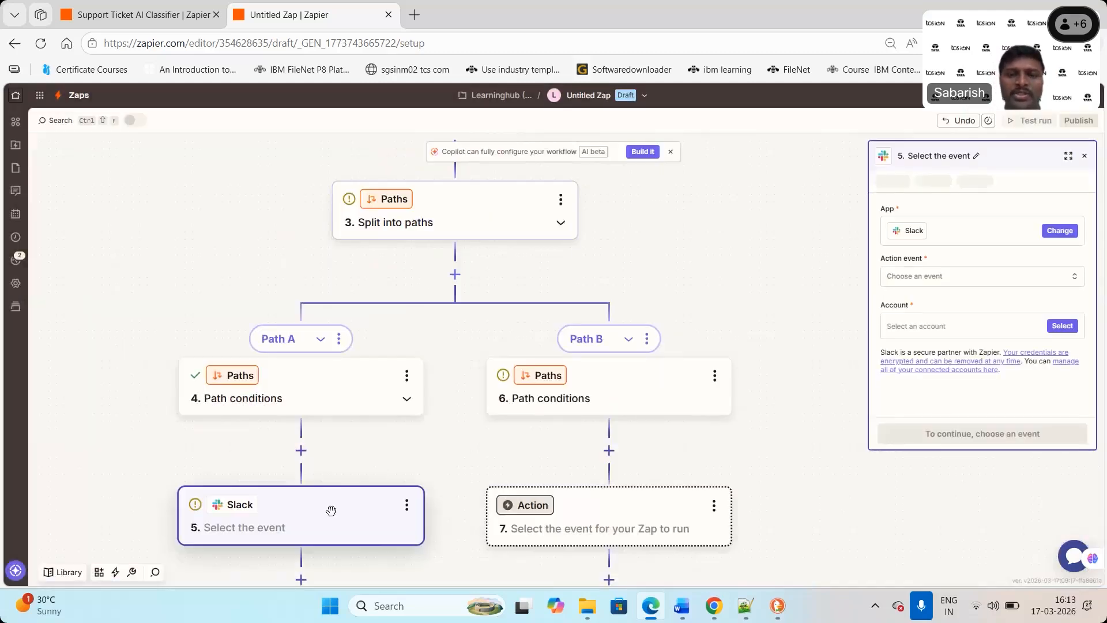
left_click(939, 277)
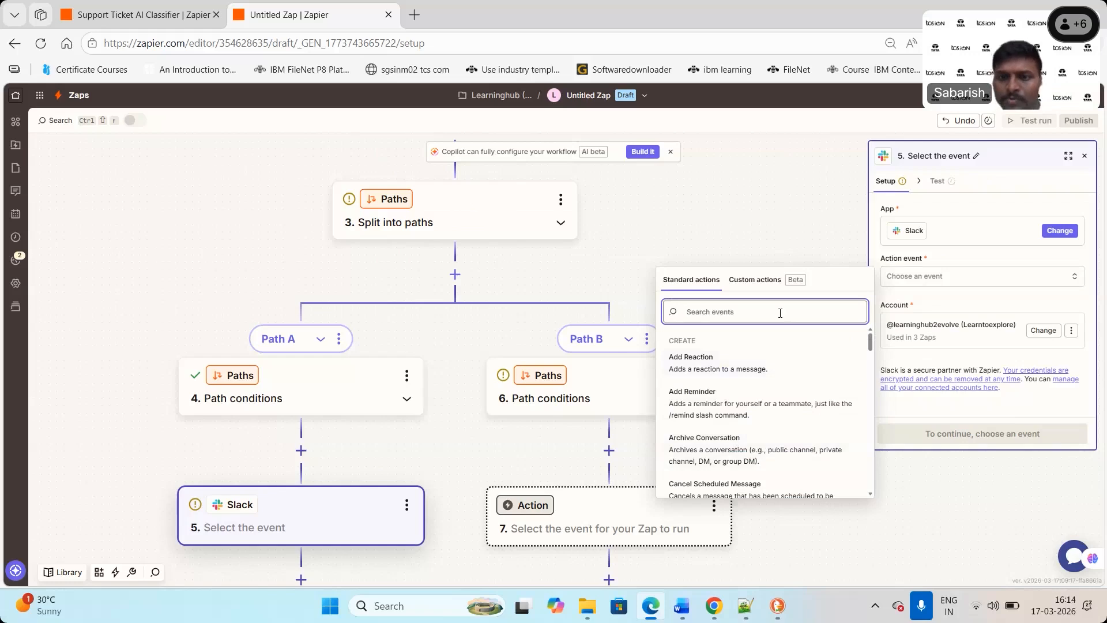
type("send")
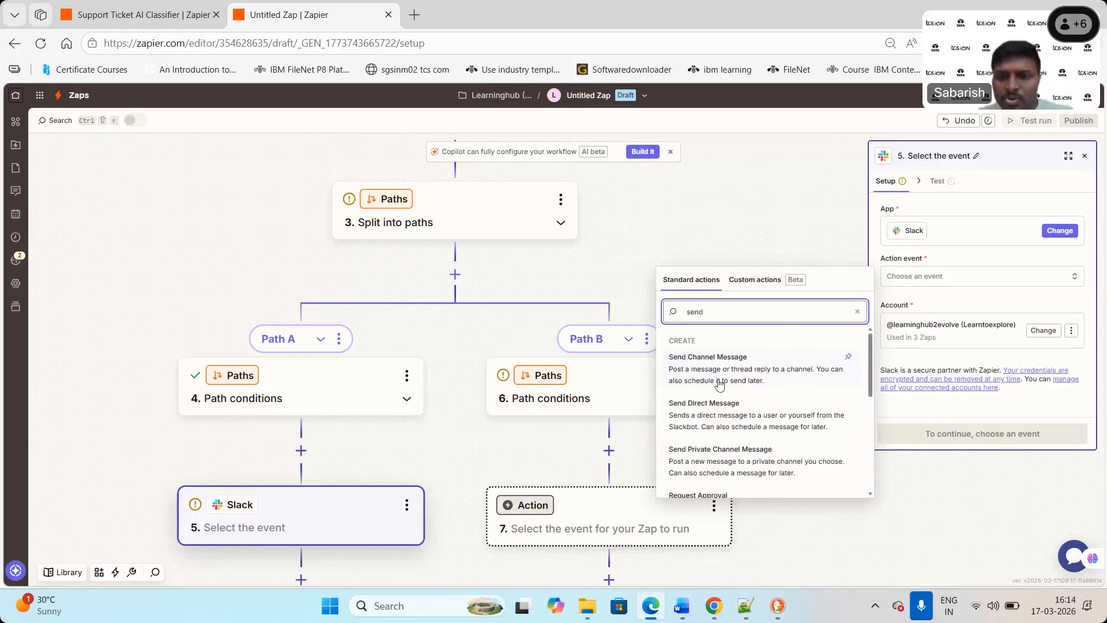
left_click(719, 385)
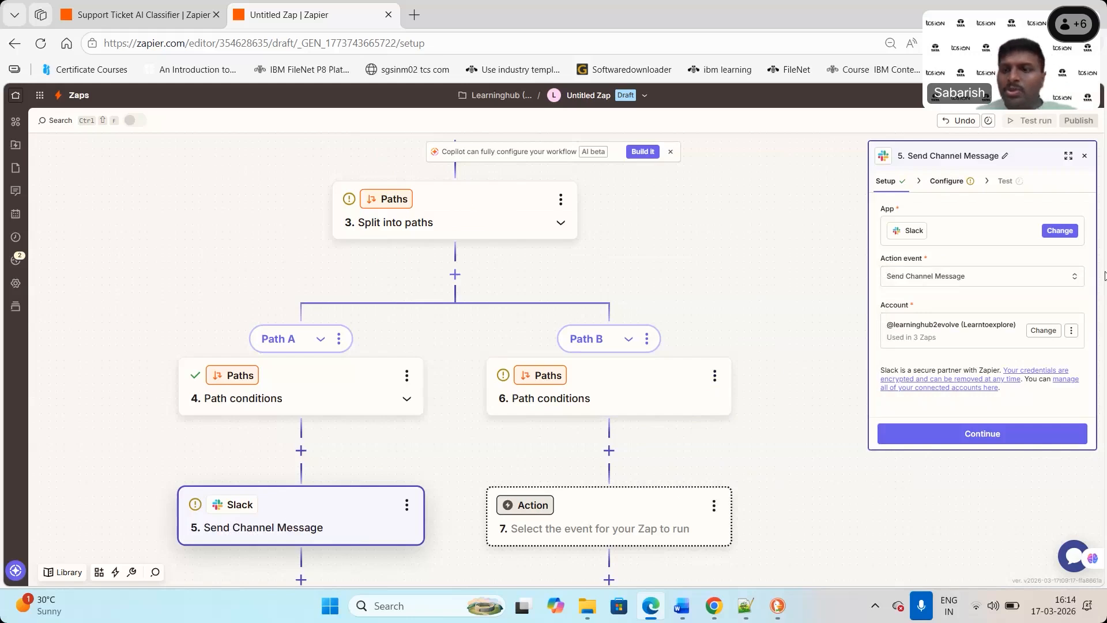
left_click(1075, 279)
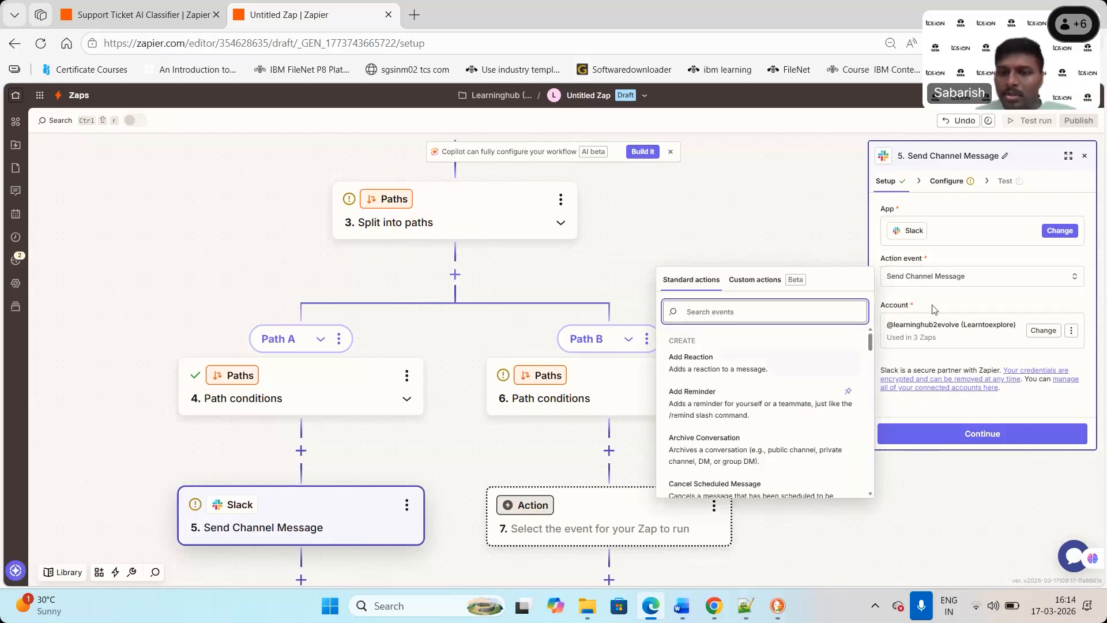
left_click_drag(872, 348, 885, 472)
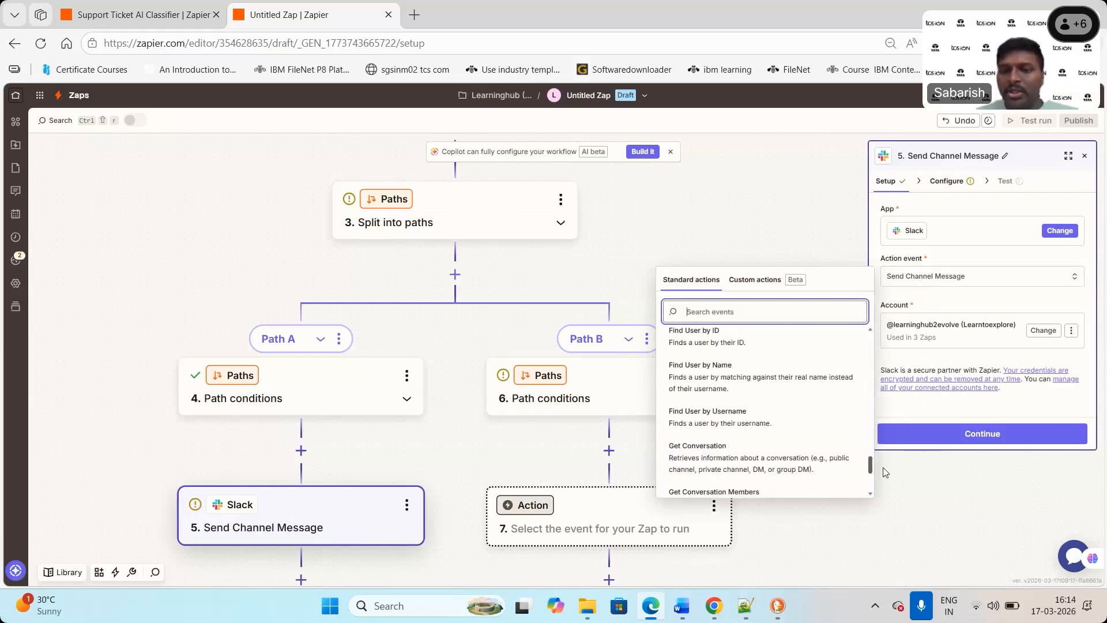
scroll(841, 490, "up", 10)
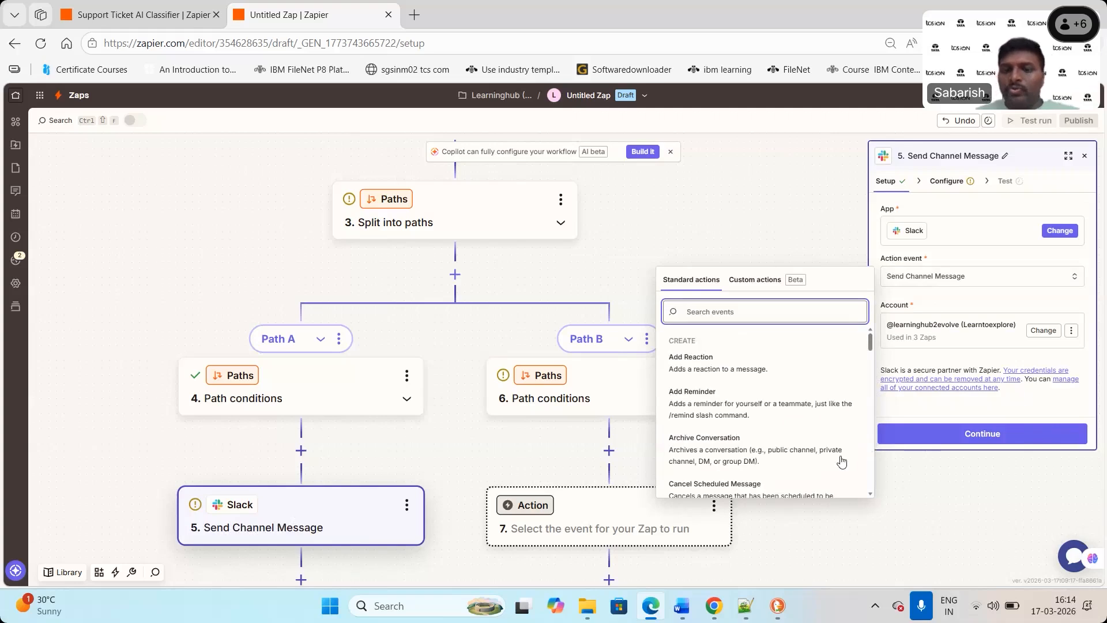
left_click(830, 511)
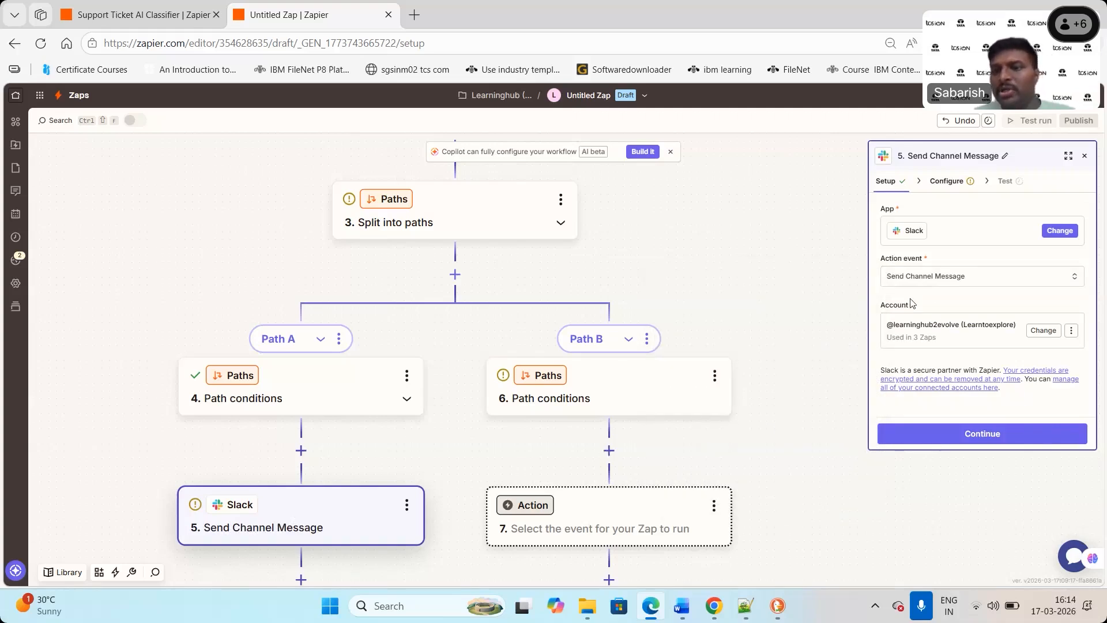
Accept the setup of step 5 and set the Slack message's channel to urgentissue.
left_click(1005, 439)
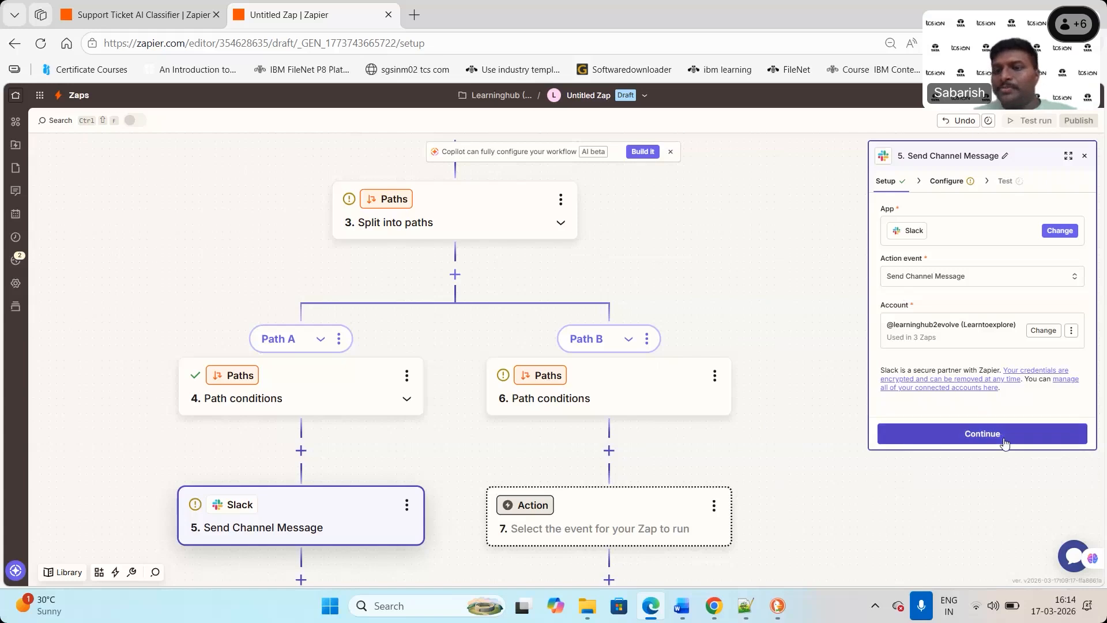
left_click(966, 229)
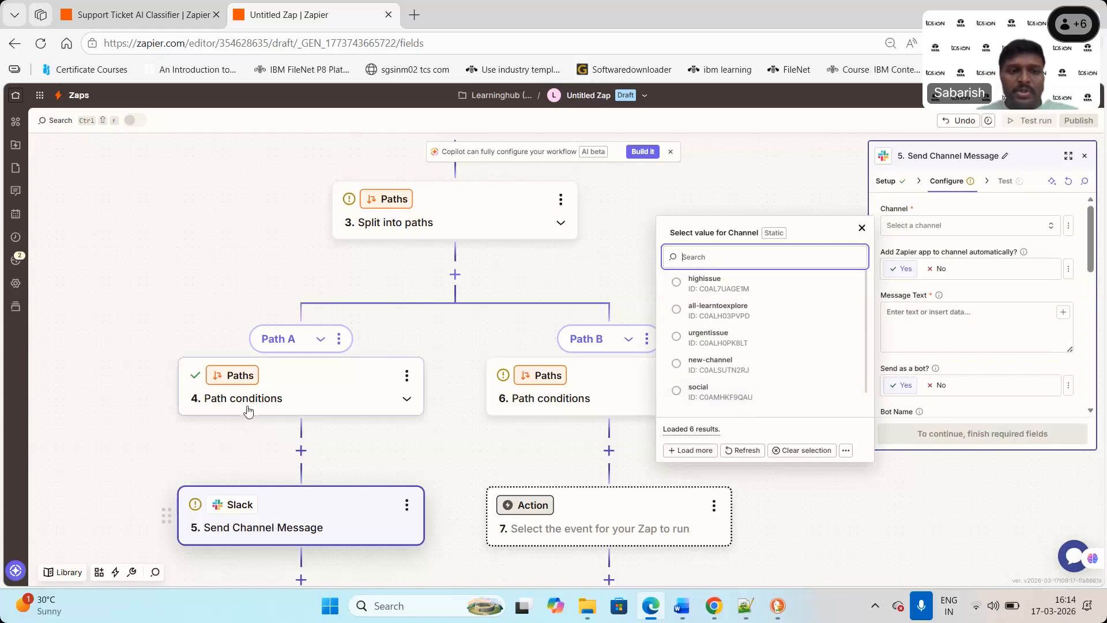
left_click(704, 336)
Start the Slack message text with the line "Need to address below issue".
left_click(959, 315)
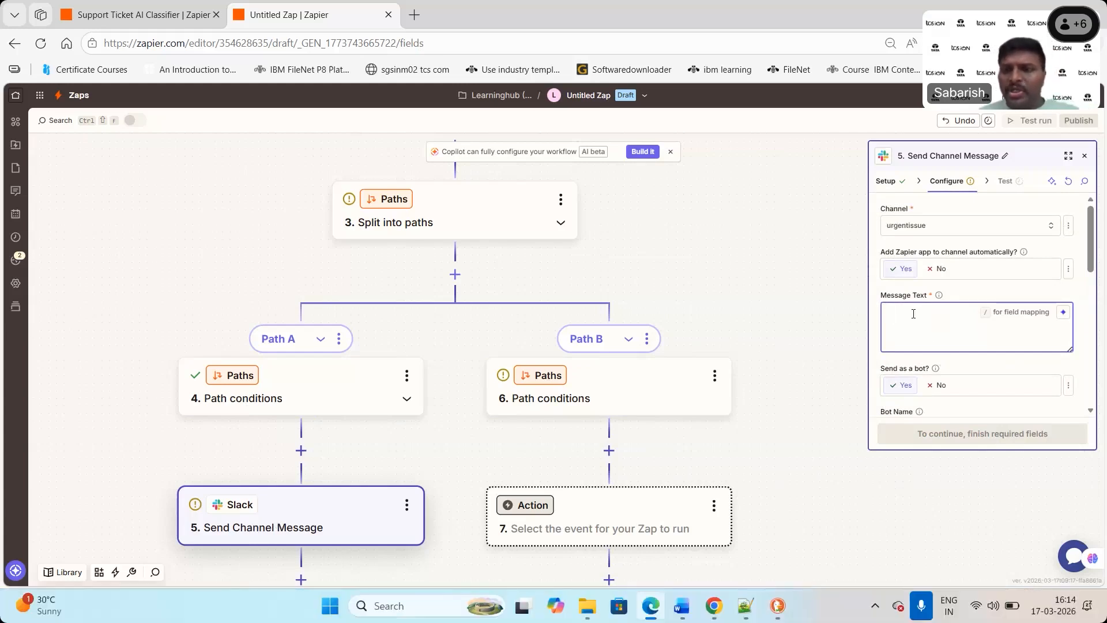
type("Ne")
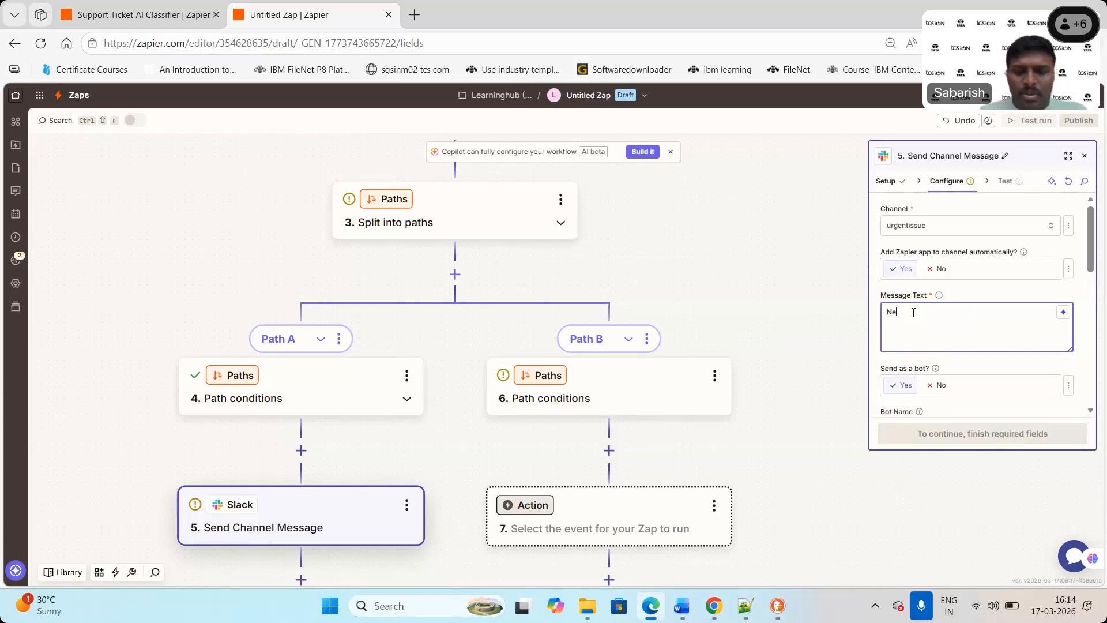
type("ed to add")
key("BackSpace")
type("ress")
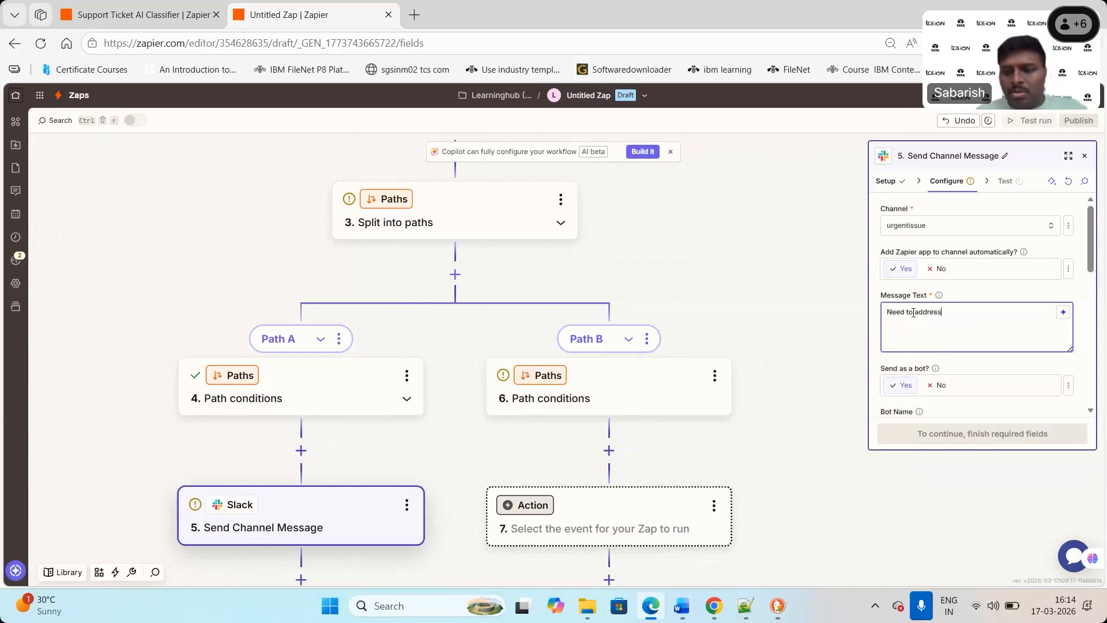
type(" be")
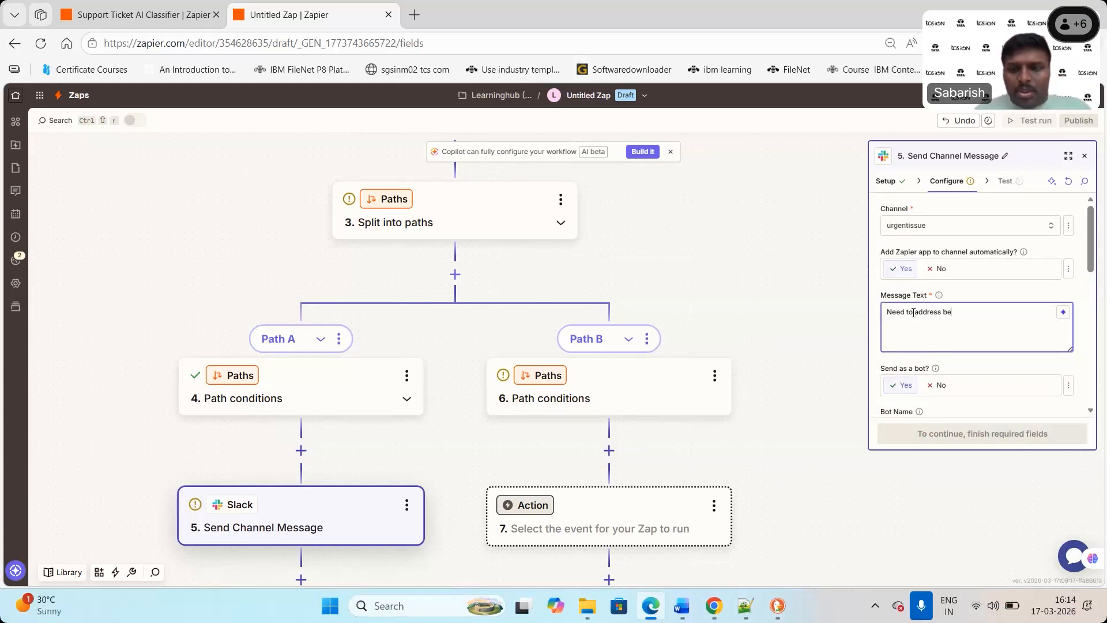
type("low issue")
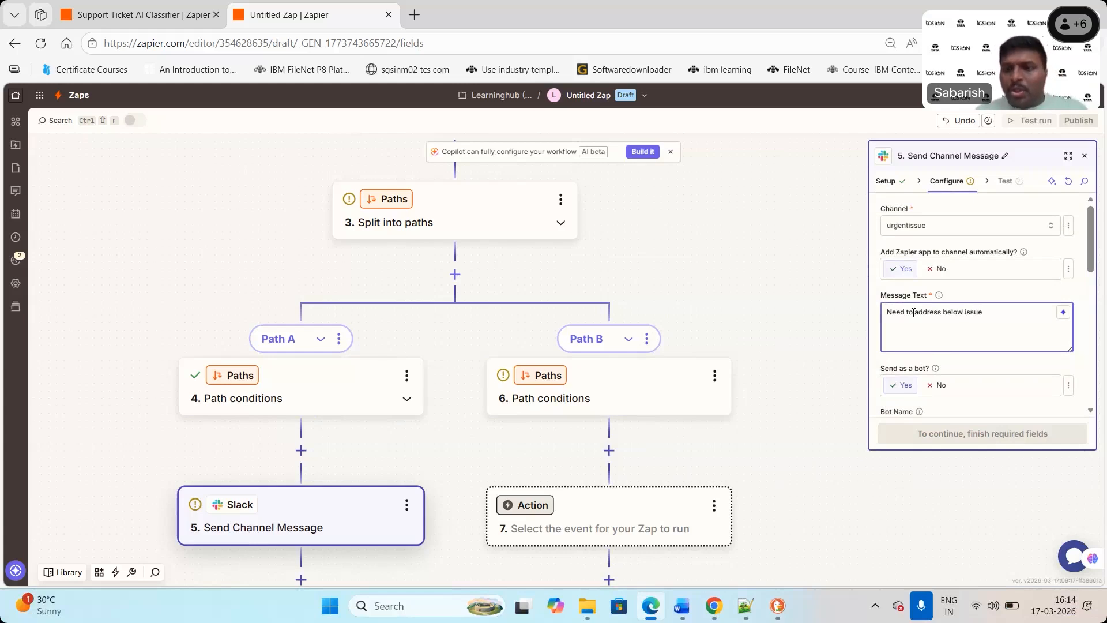
Add a "Category :" line to the message text and insert the Category output of the AI by Zapier step.
key("Return")
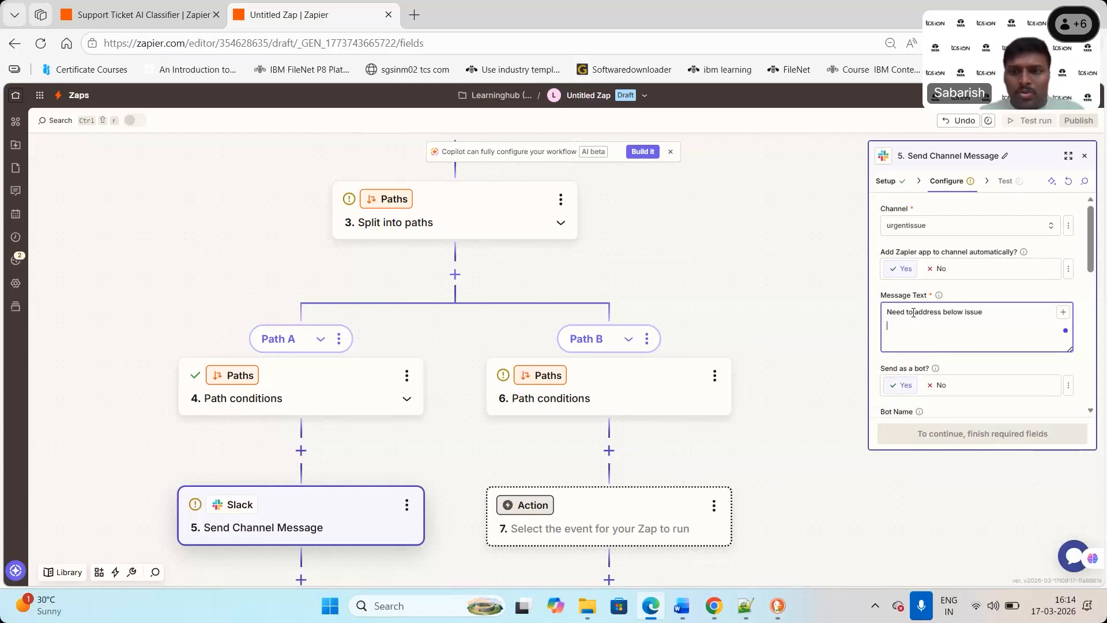
type("Categr")
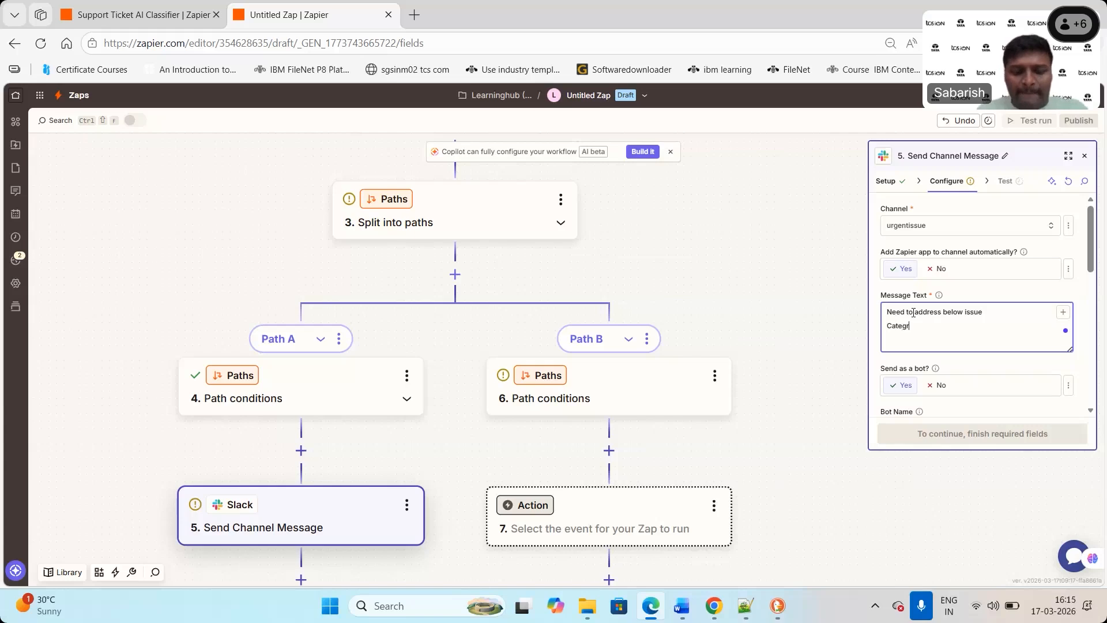
type("ory ")
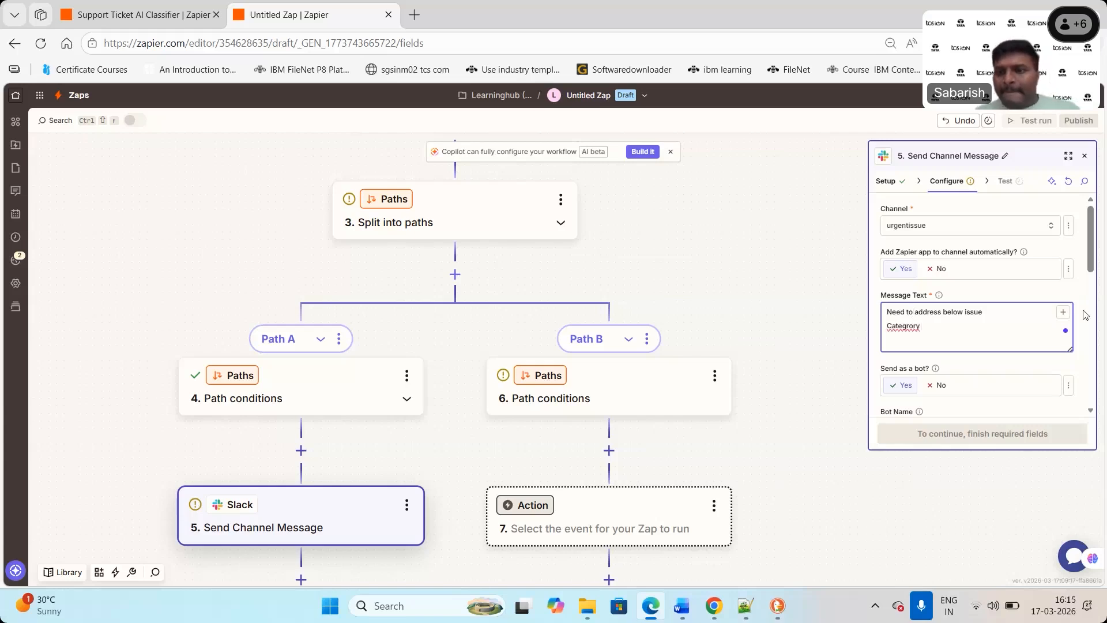
type(":")
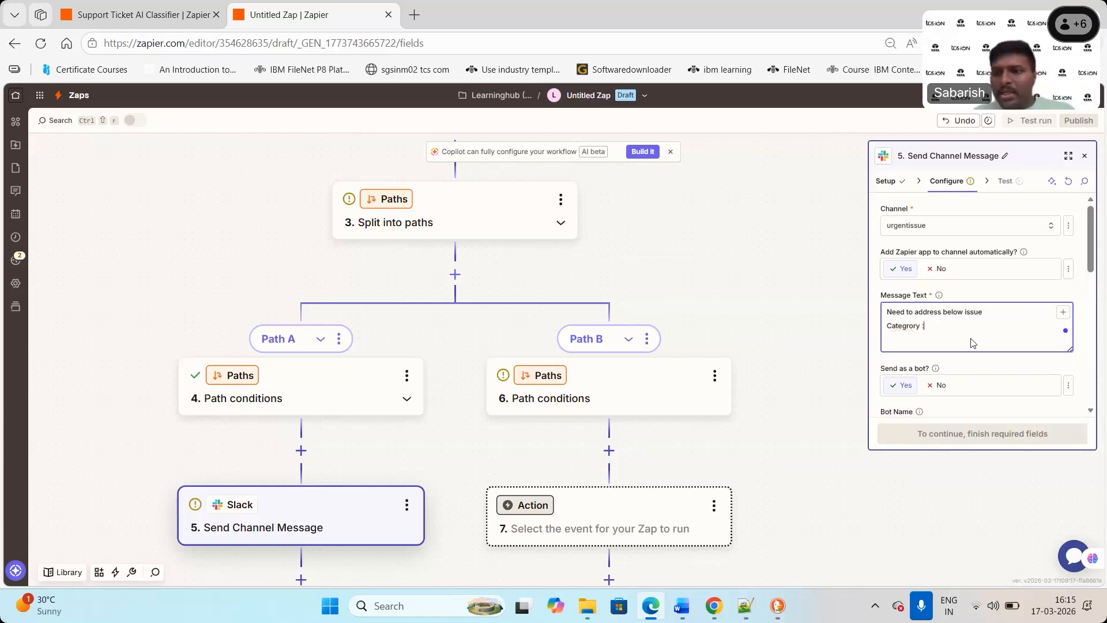
left_click(1062, 313)
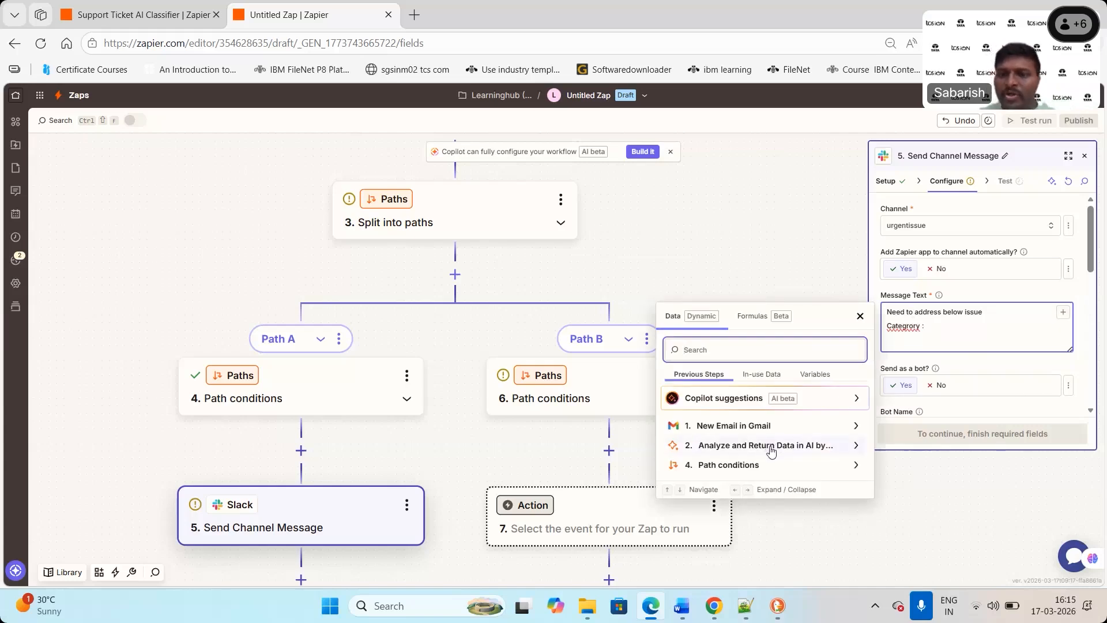
left_click(772, 445)
left_click(715, 450)
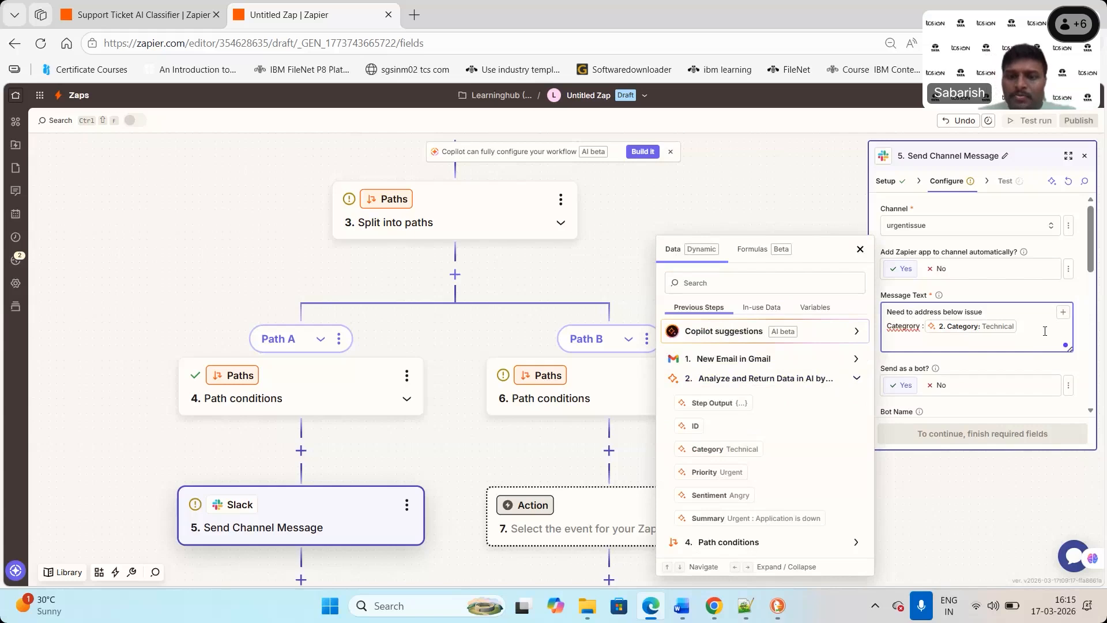
Add a "Summary :" line to the message text and insert the AI step's Summary output.
type("Summary")
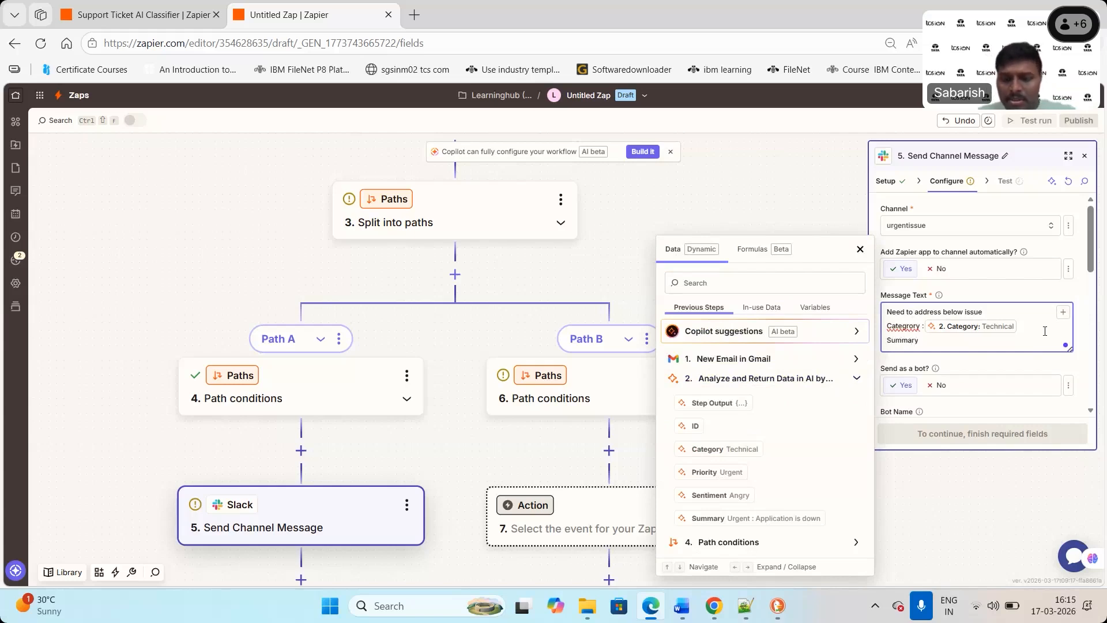
type(" :")
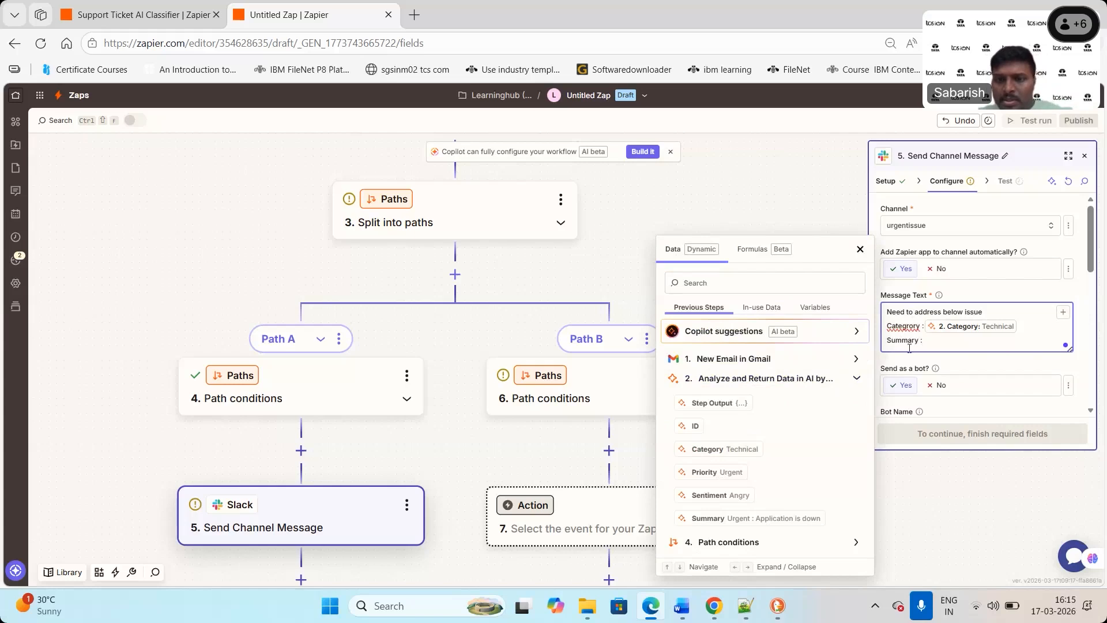
left_click(738, 518)
Add a "Sender:" line to the message text with the From Name and From Email fields of the Gmail step.
key("Return")
type("Sender:")
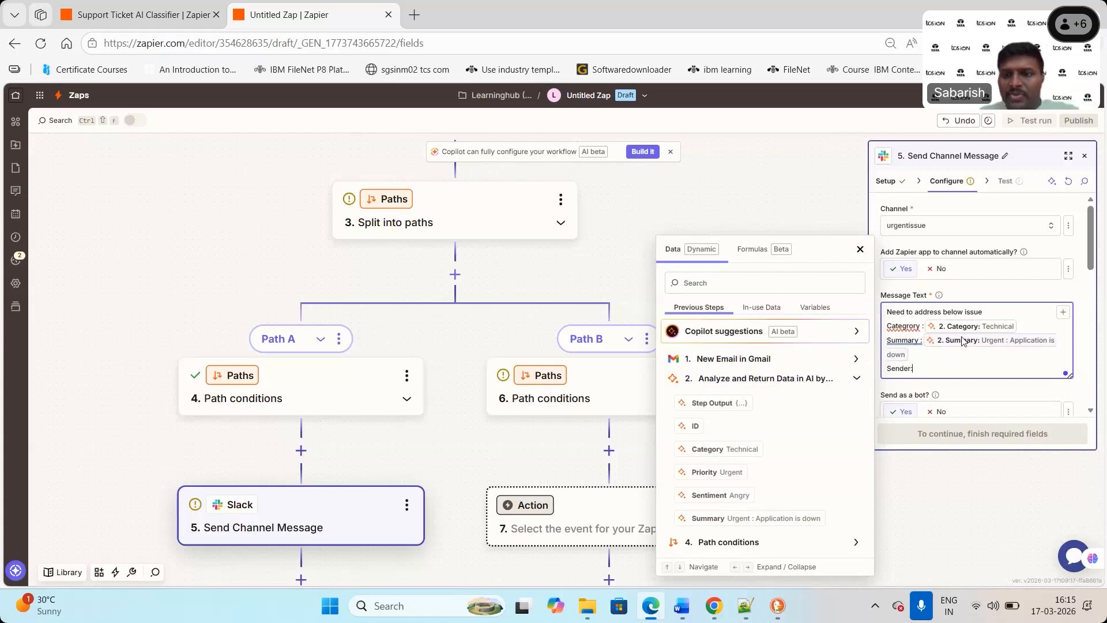
left_click(828, 362)
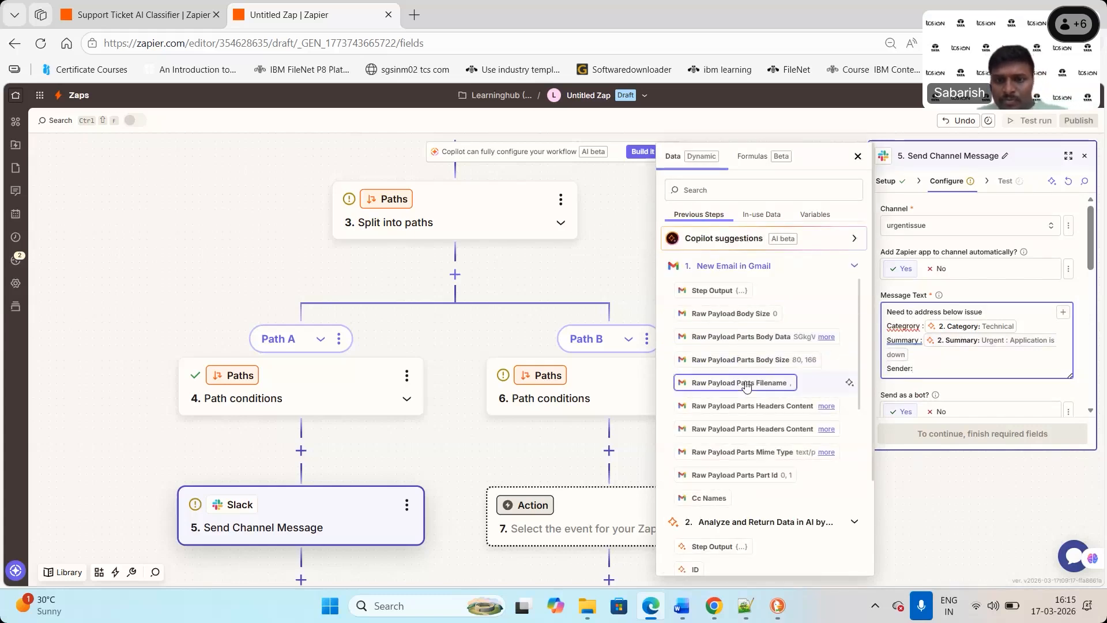
left_click(722, 188)
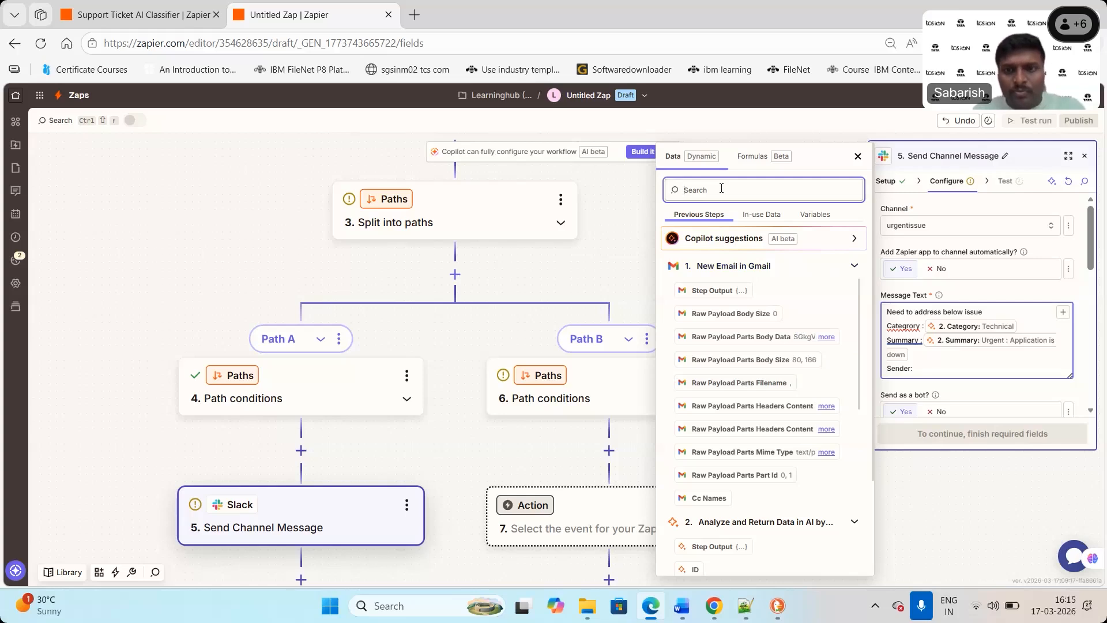
type("from")
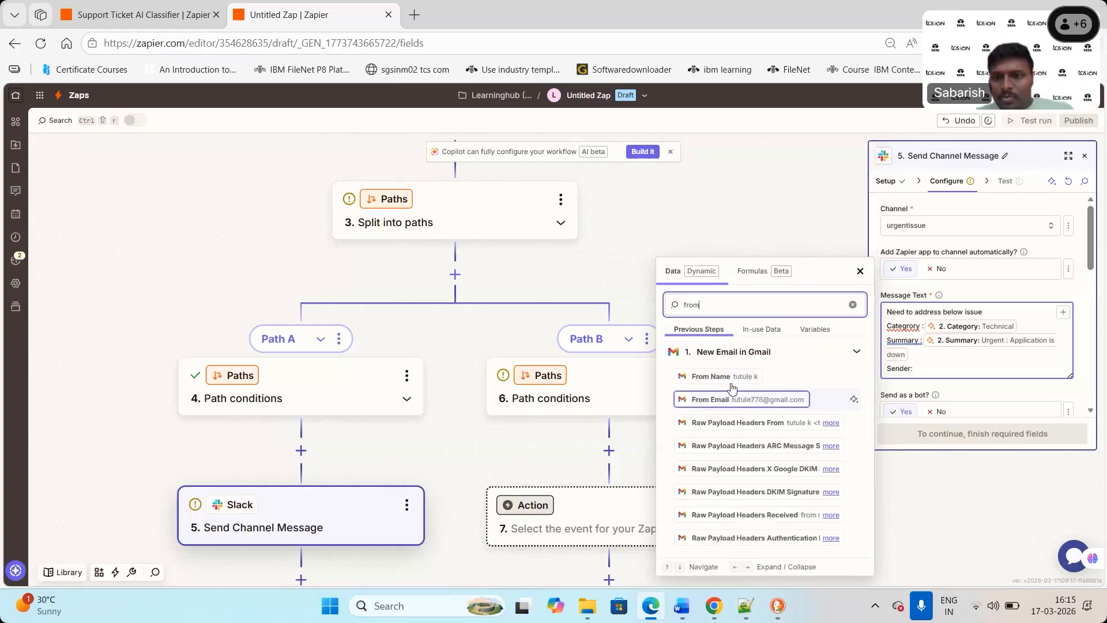
left_click(730, 381)
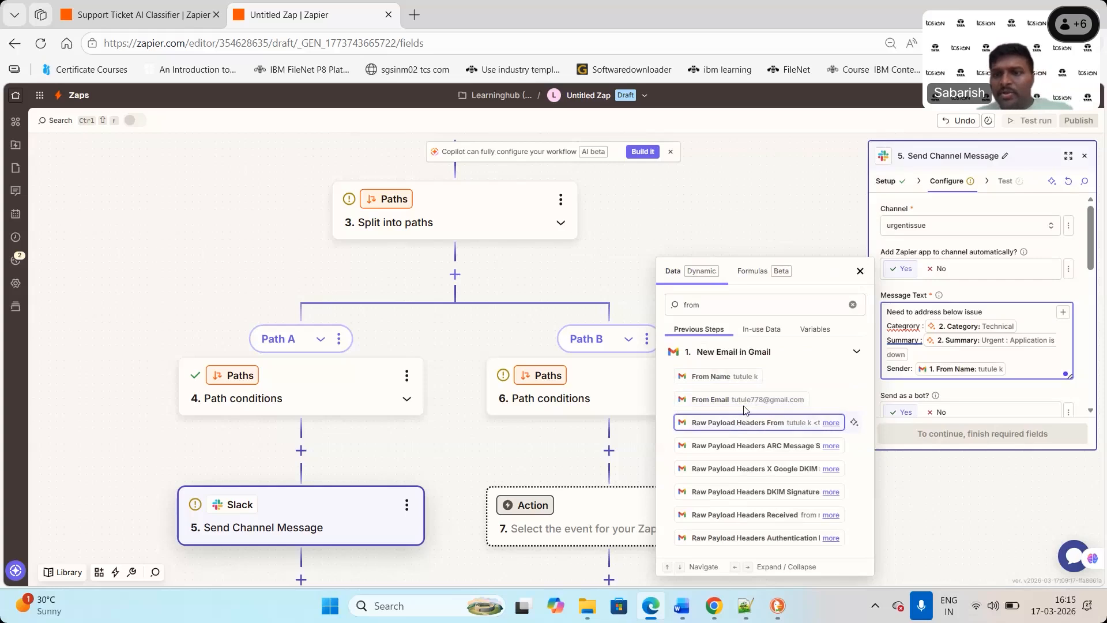
left_click(744, 403)
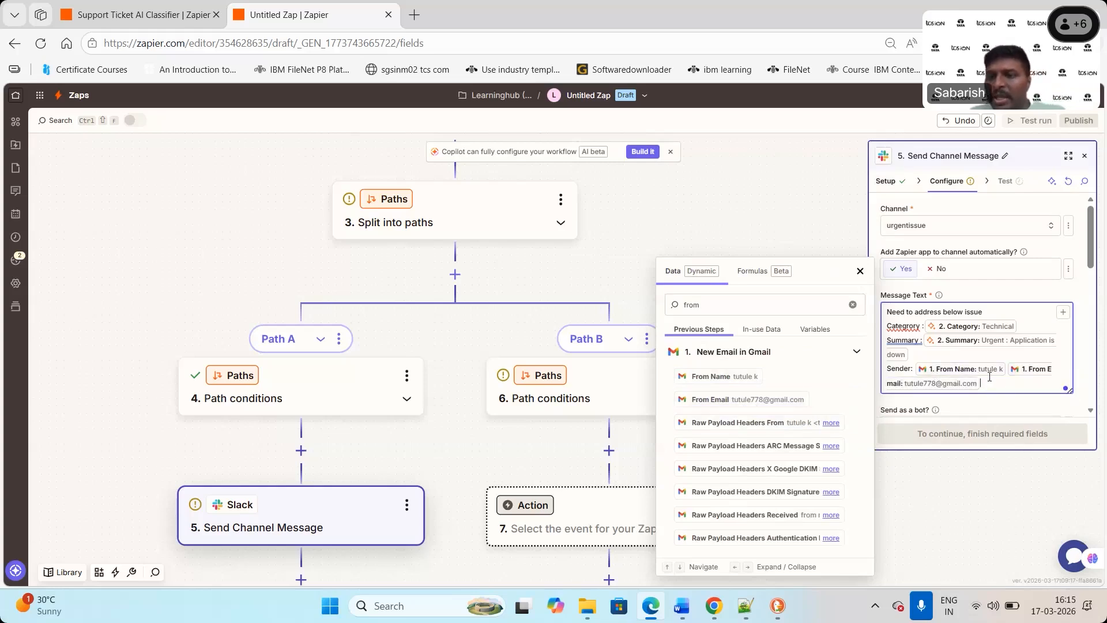
left_click(860, 271)
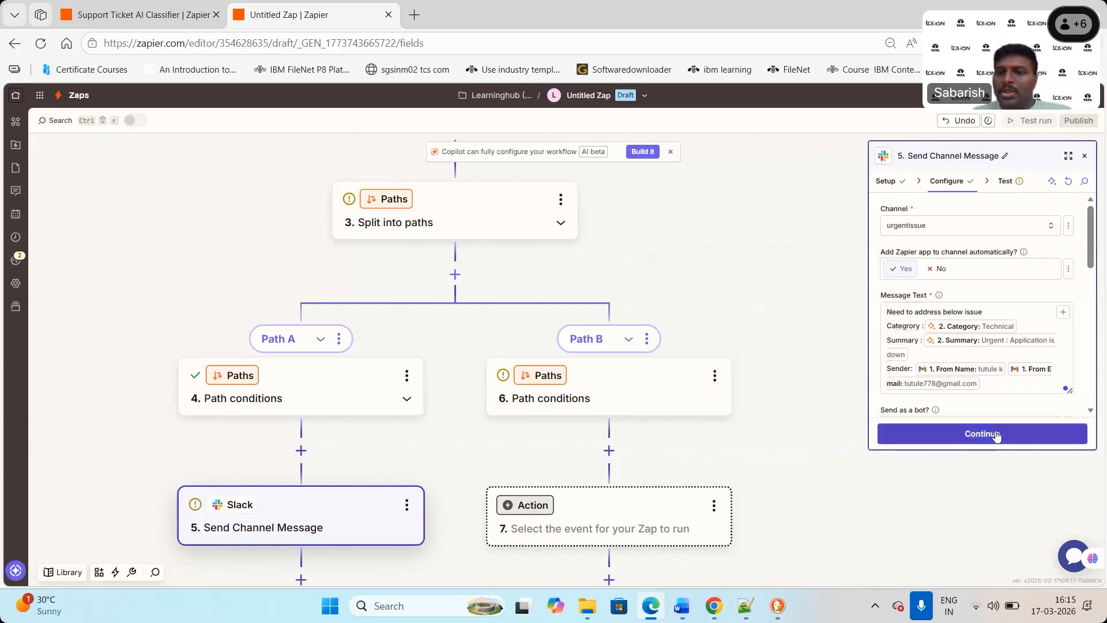
Finish configuring step 5, test it by sending the message, and switch to the Slack workspace.
left_click(997, 435)
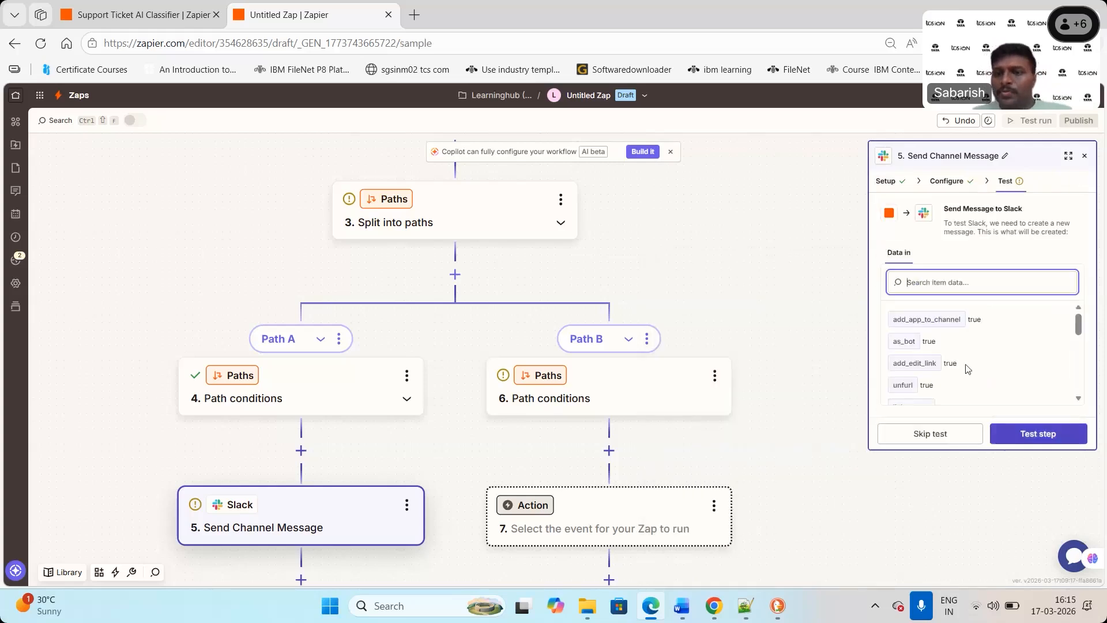
left_click(1030, 433)
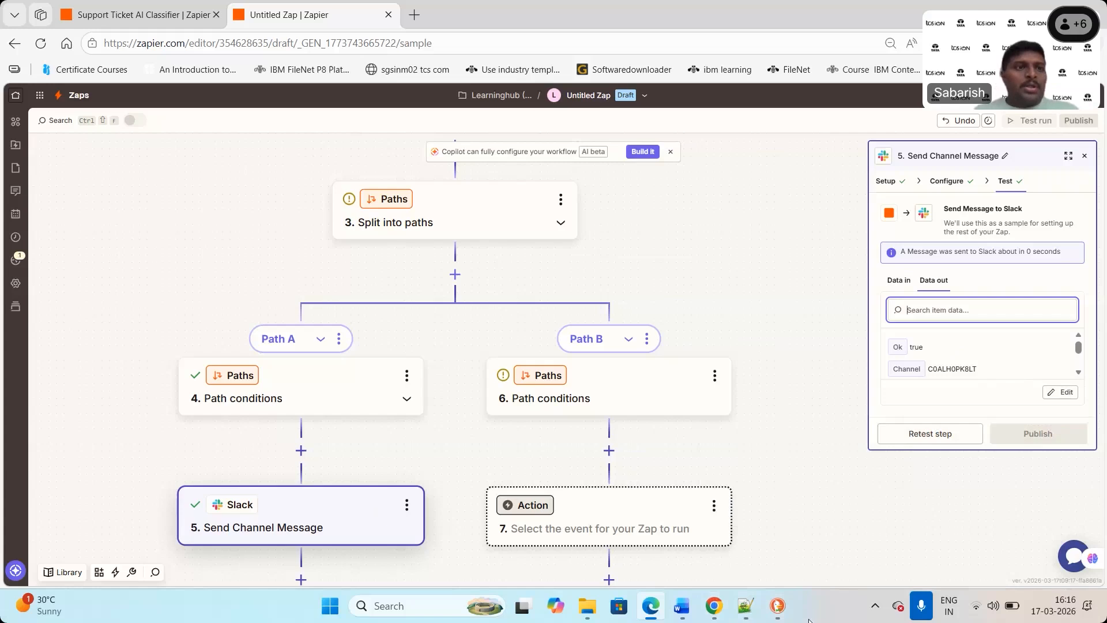
left_click(777, 606)
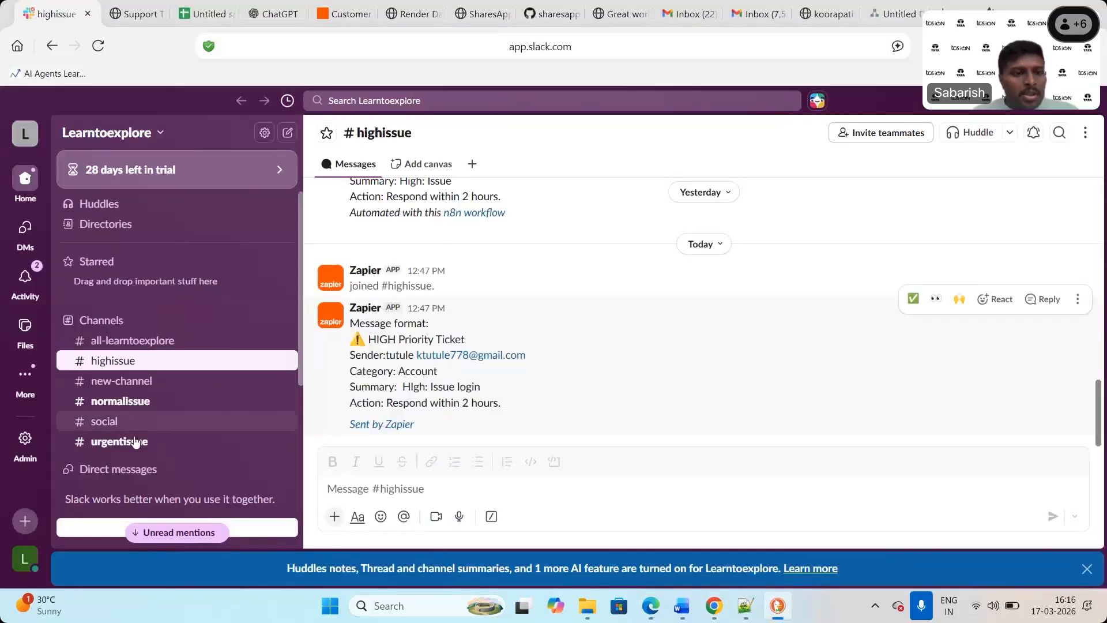
Open the urgentissue channel and check the Category and Summary values of the latest Zapier ticket message.
left_click(137, 442)
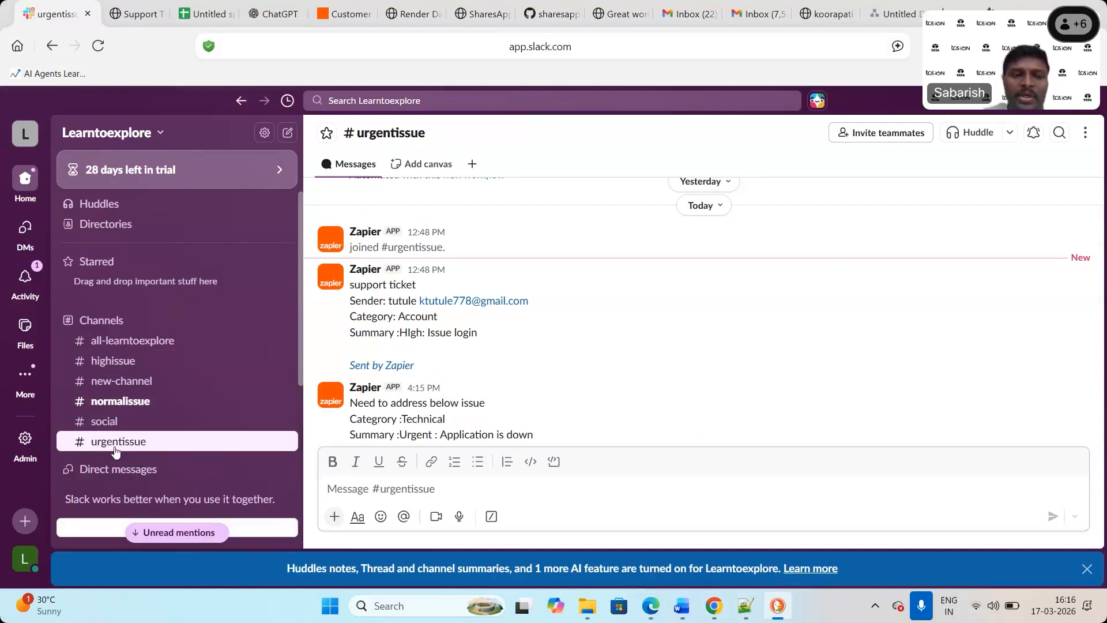
scroll(548, 381, "down", 1)
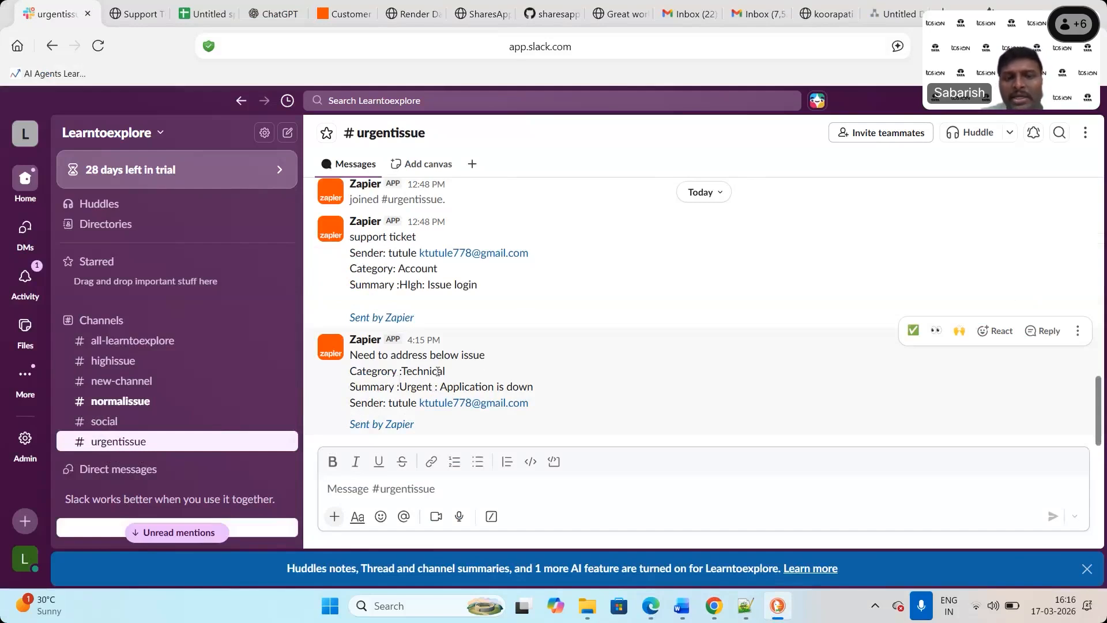
double_click(438, 371)
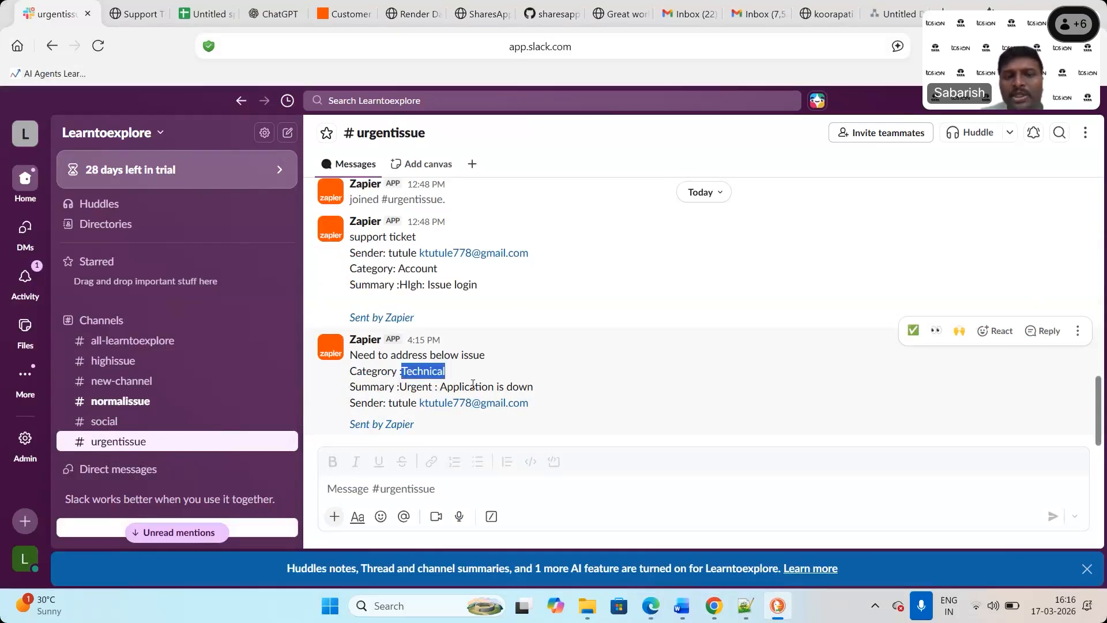
double_click(473, 385)
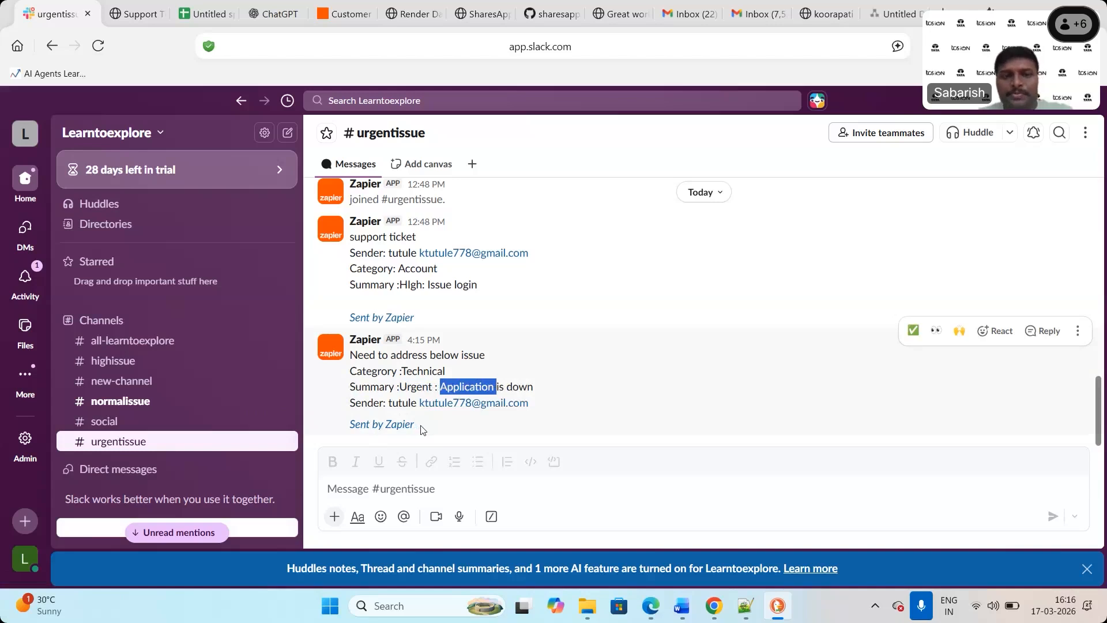
Back in Zapier, set Path B to continue only if the AI step's Priority exactly matches High, and continue to step 7.
key("alt+Tab")
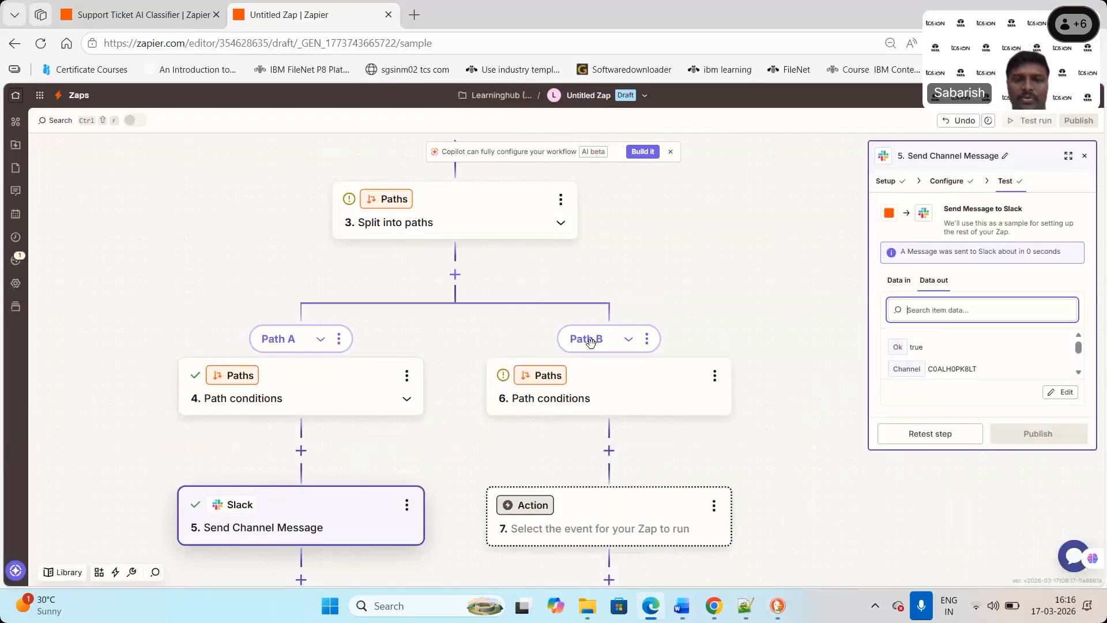
left_click(601, 402)
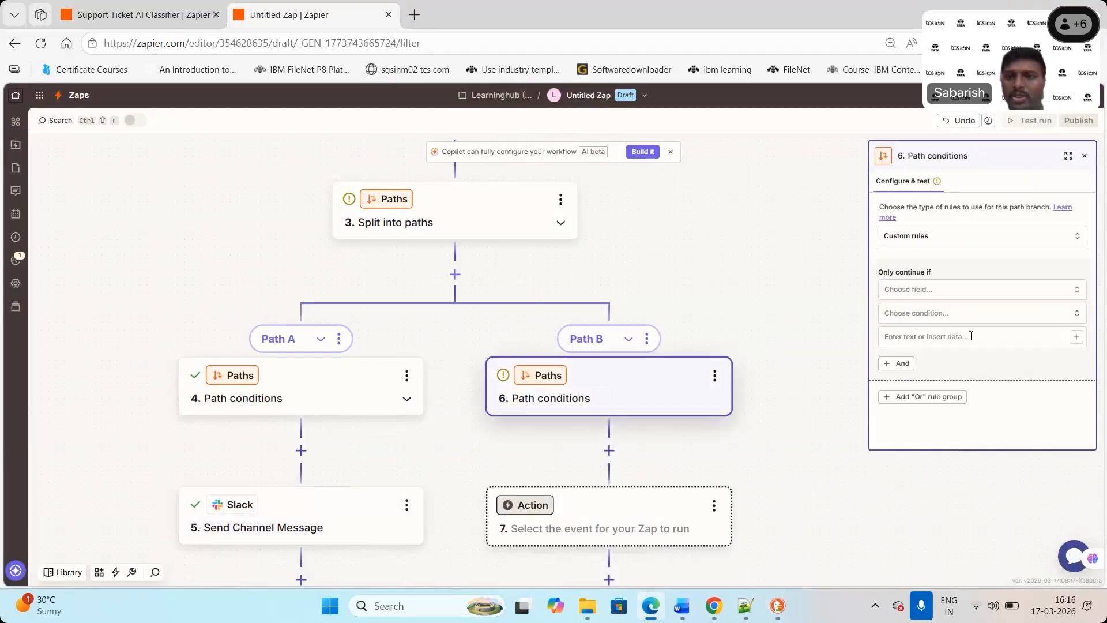
left_click(934, 295)
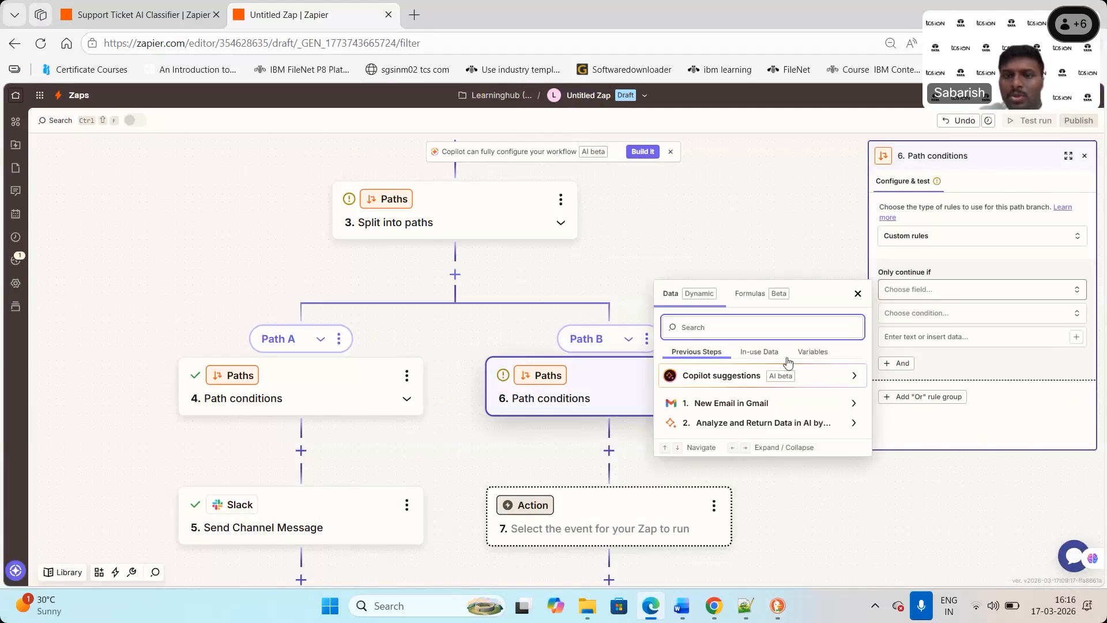
left_click(822, 422)
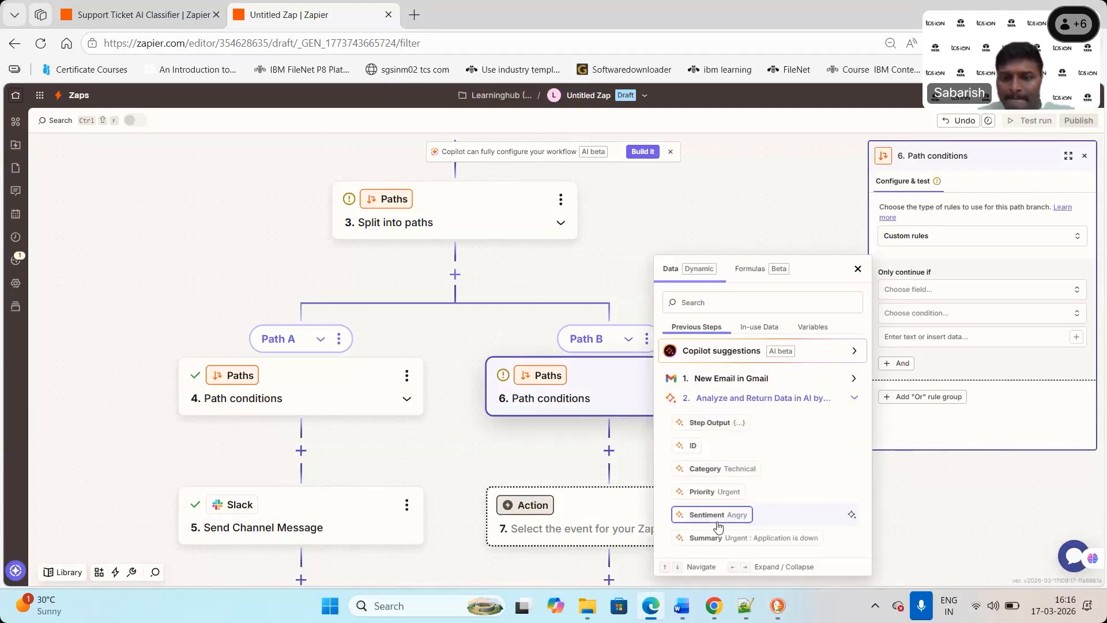
left_click(710, 491)
left_click(923, 319)
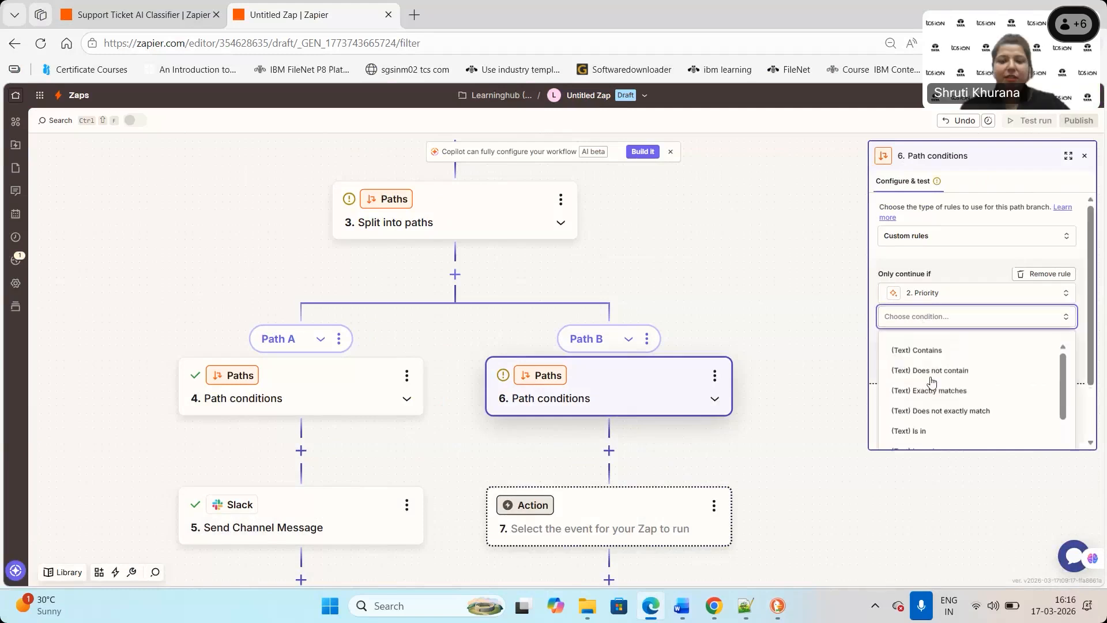
left_click(943, 389)
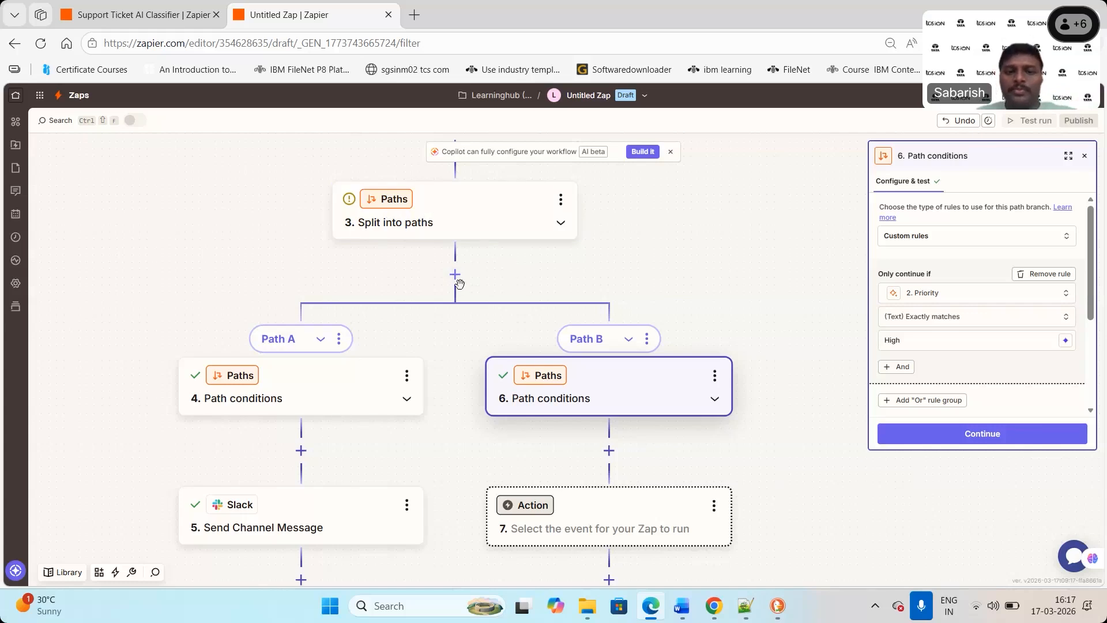
left_click(957, 437)
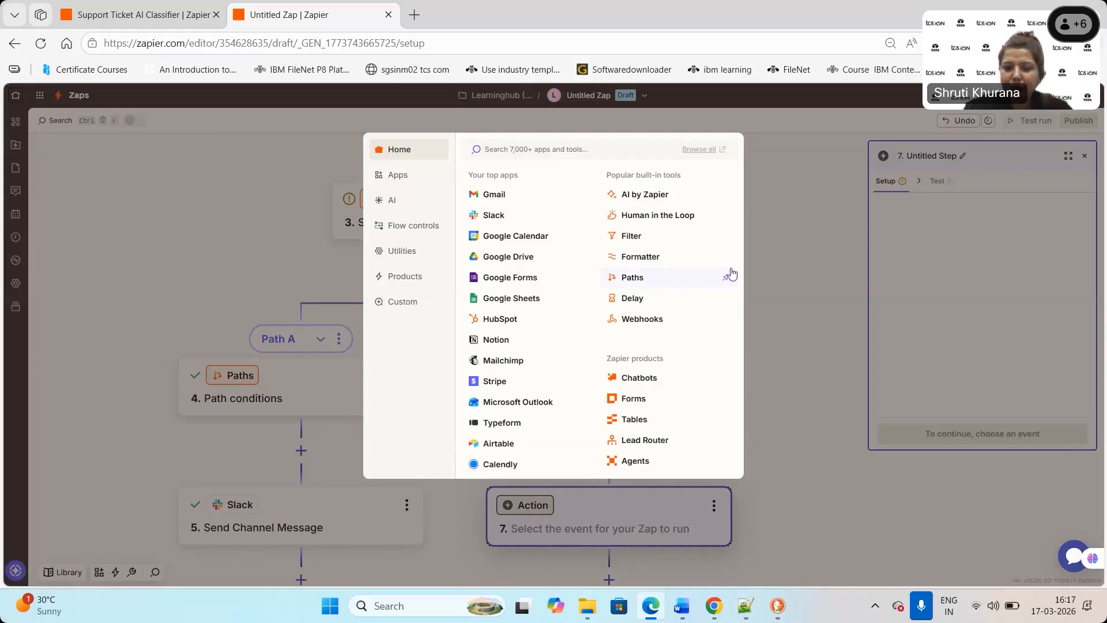
Dismiss the app chooser and examine the configured fields and the app, event and account setup of Slack step 5.
left_click(818, 282)
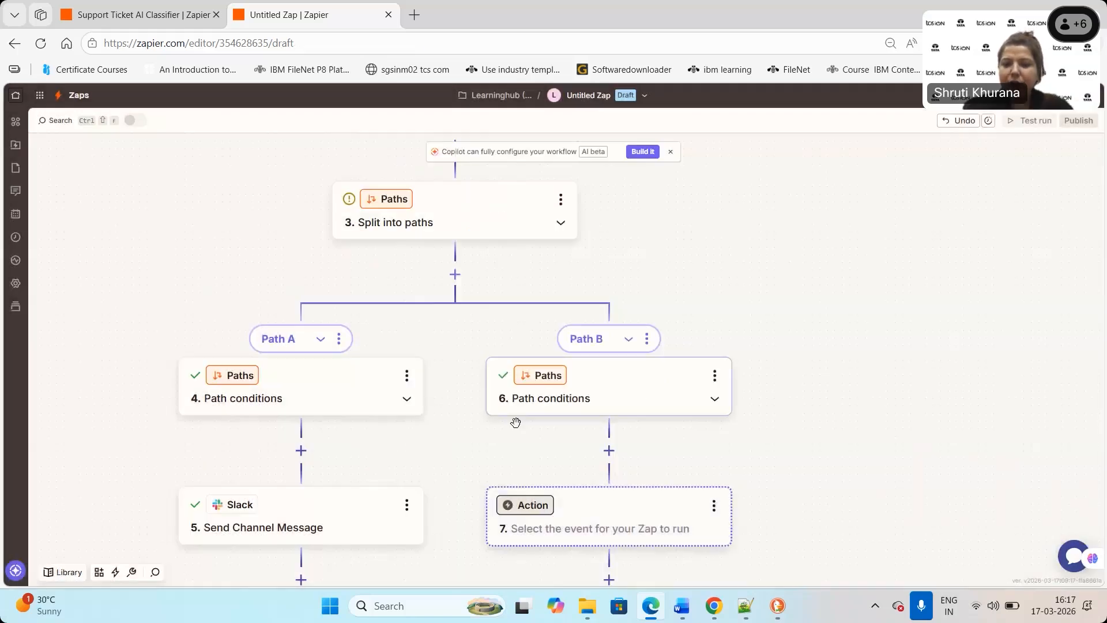
left_click(300, 519)
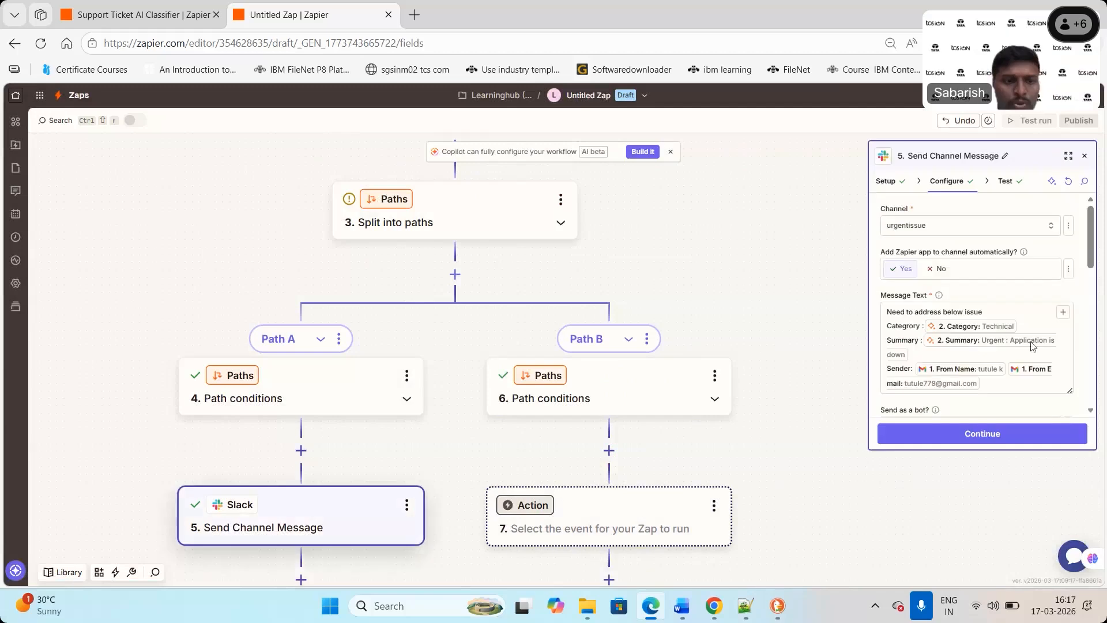
left_click(887, 183)
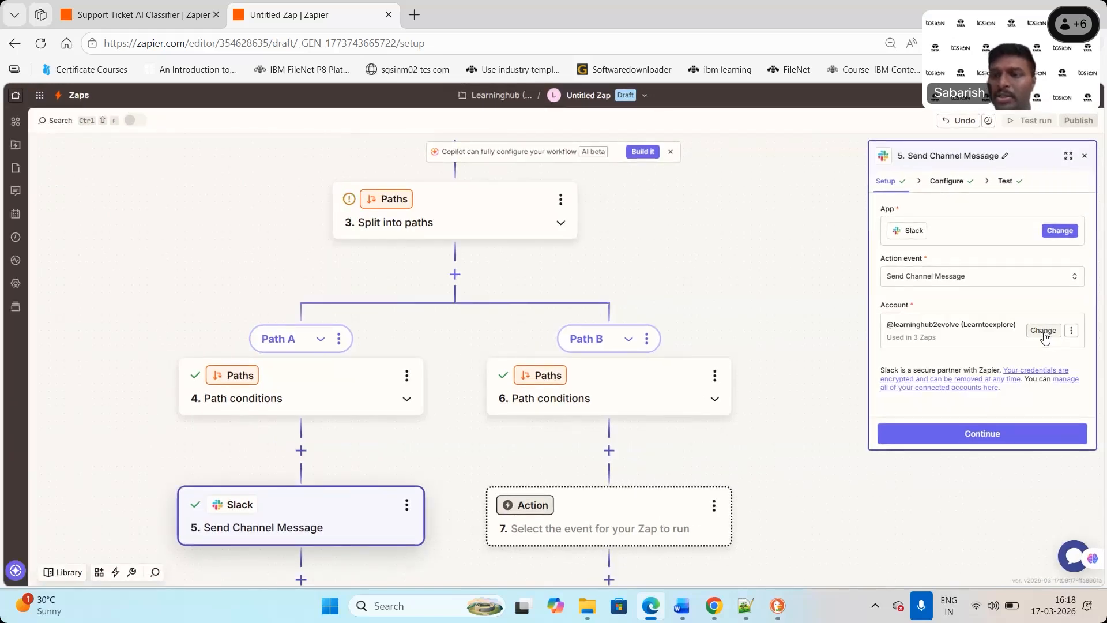
scroll(1044, 332, "up", 5)
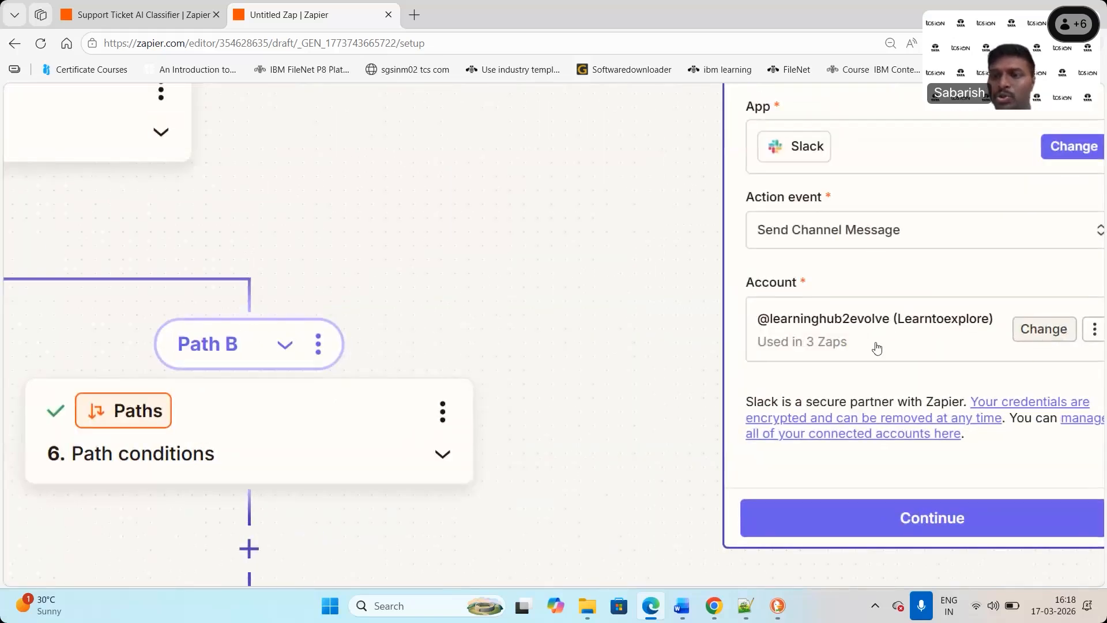
left_click(1055, 330)
scroll(923, 323, "down", 2)
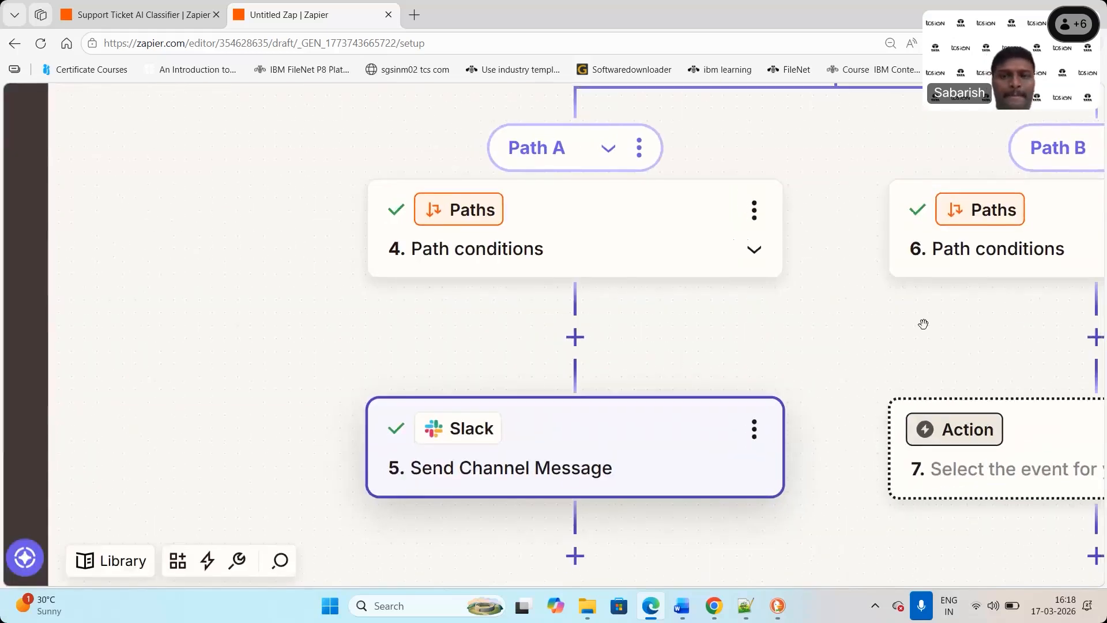
Choose Slack as the app for the empty action step 7 in Path B.
scroll(923, 324, "down", 5)
scroll(923, 324, "down", 3)
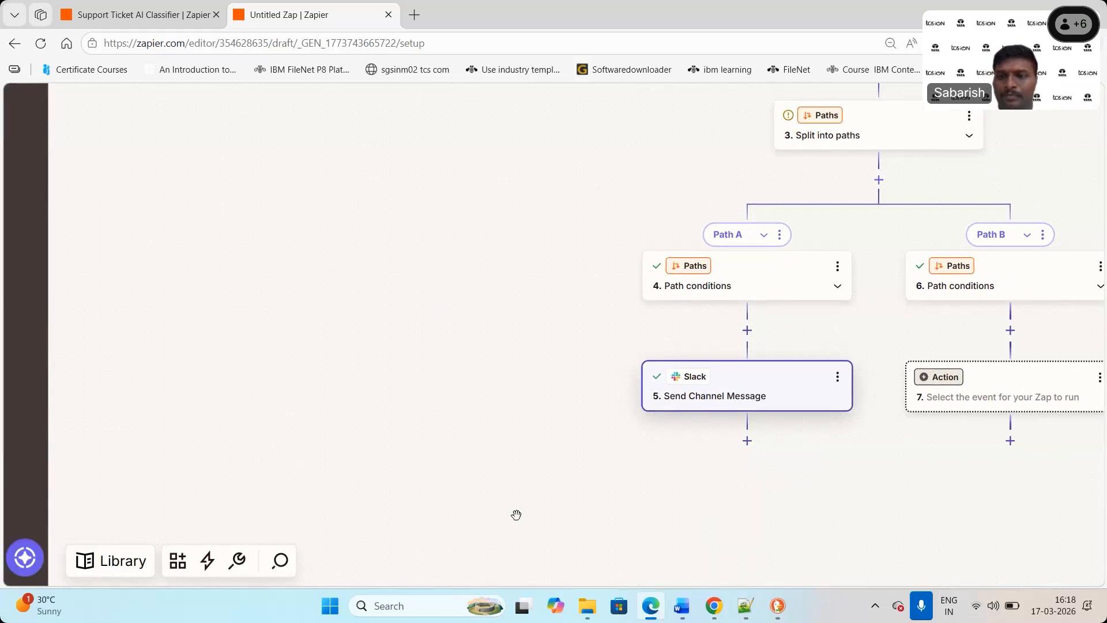
scroll(554, 462, "down", 4)
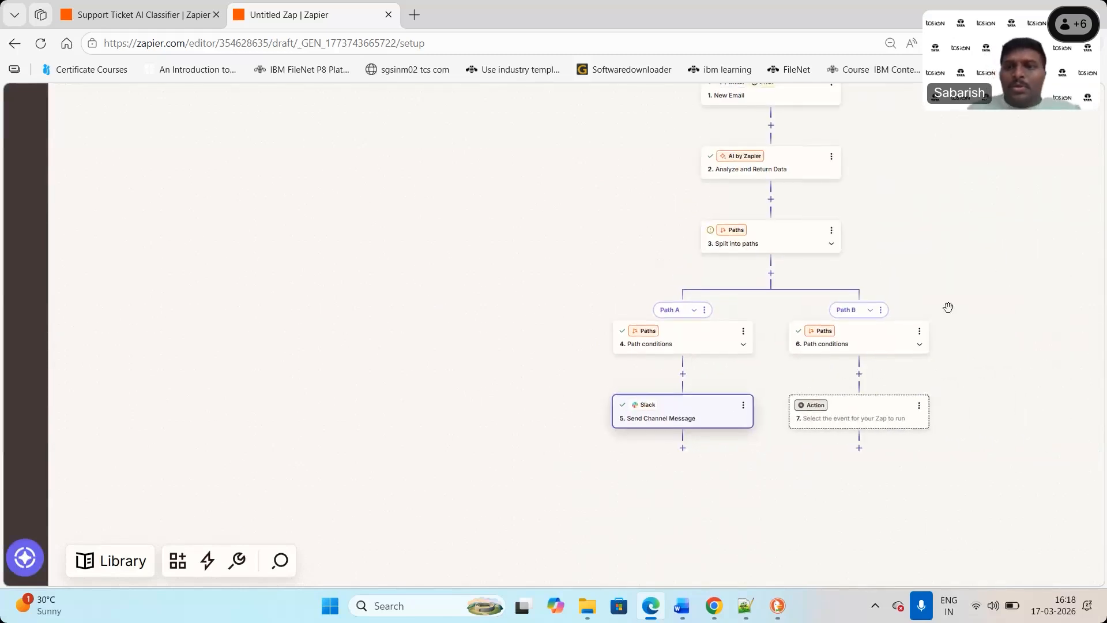
left_click_drag(939, 274, 643, 266)
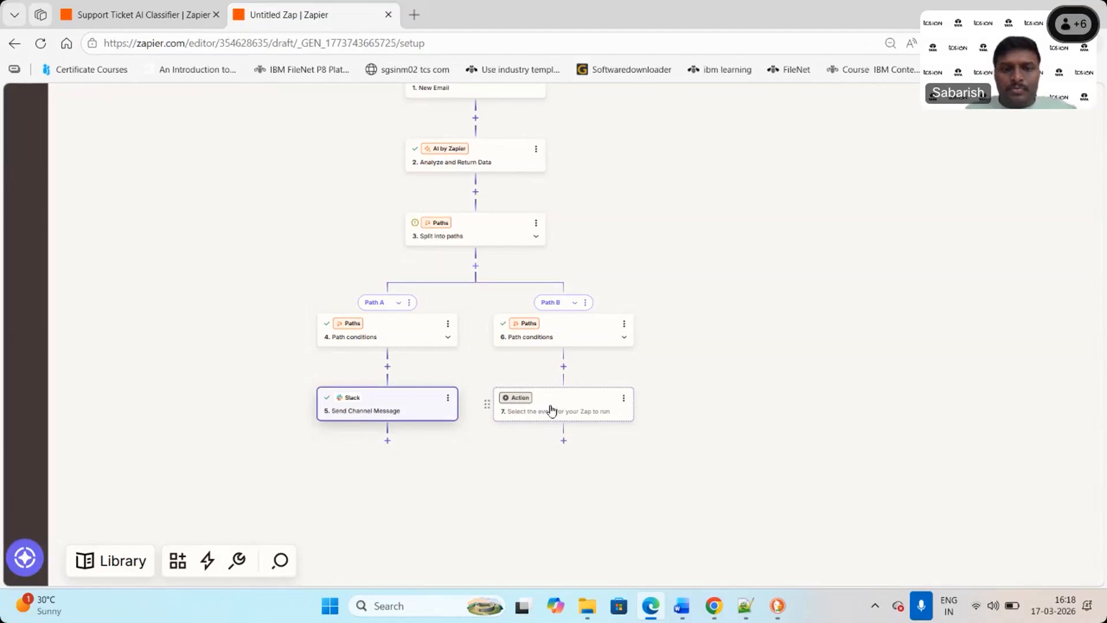
left_click(548, 410)
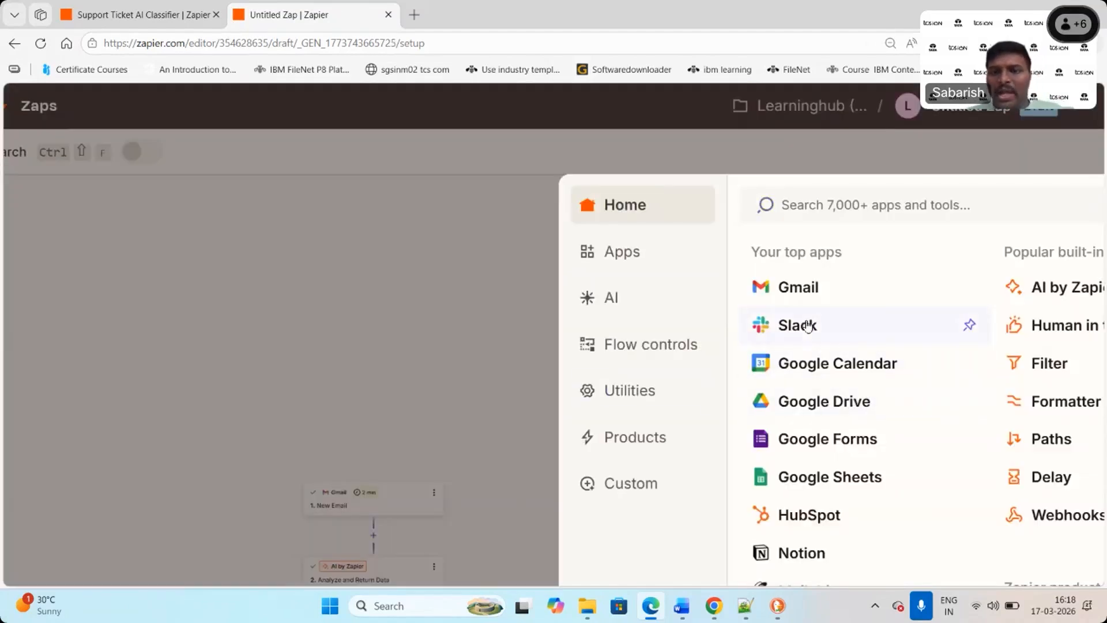
left_click(809, 326)
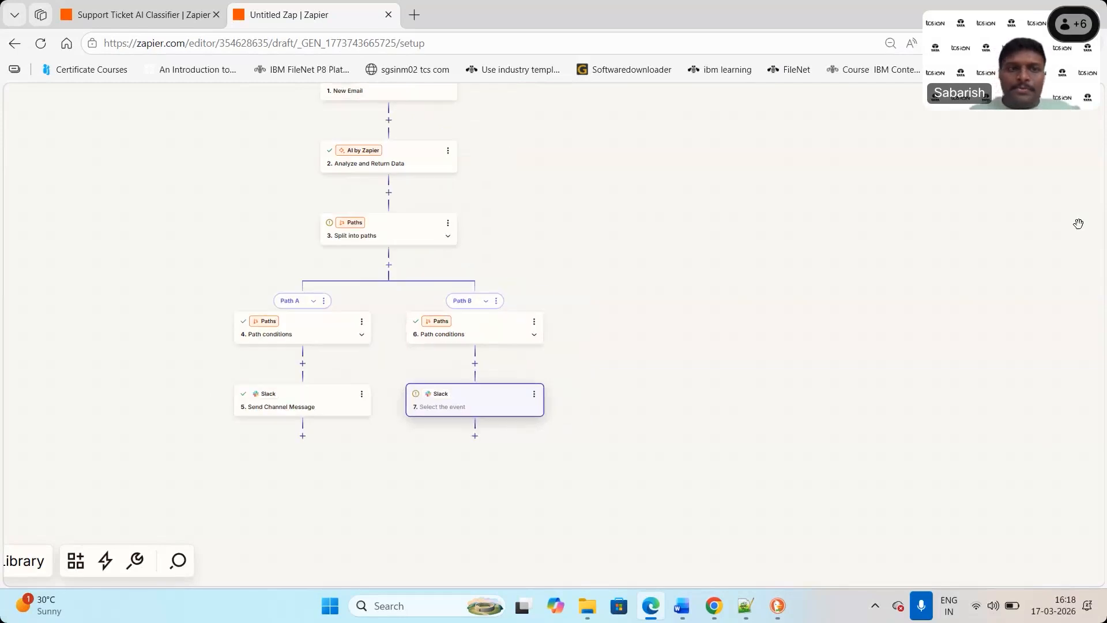
Reload the Zap editor page and set step 7's action event to Send Channel Message.
left_click(595, 44)
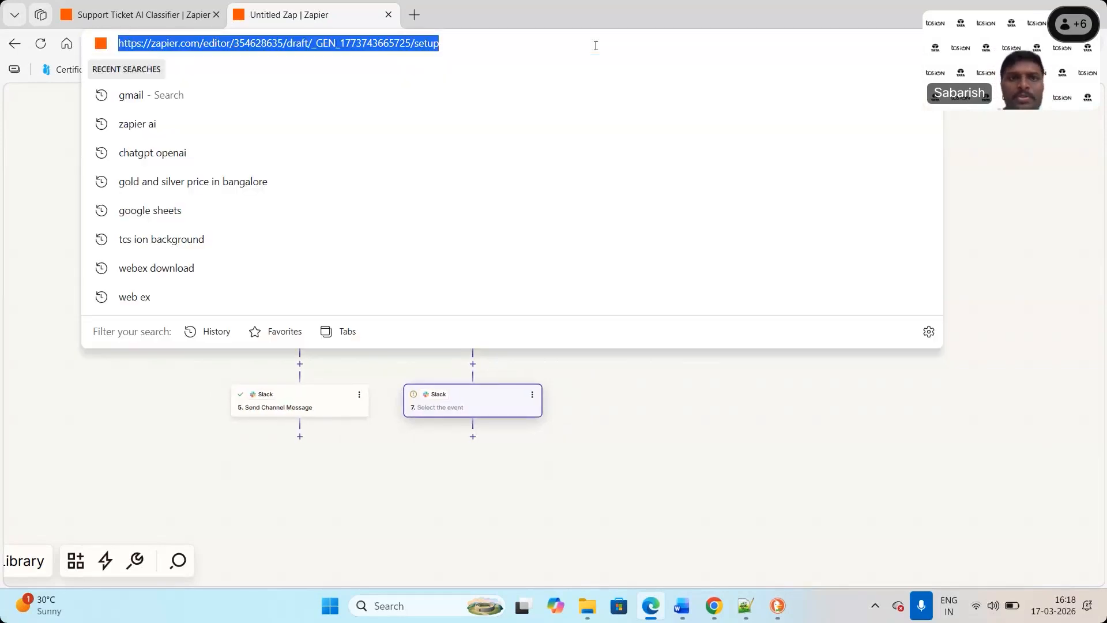
key("Return")
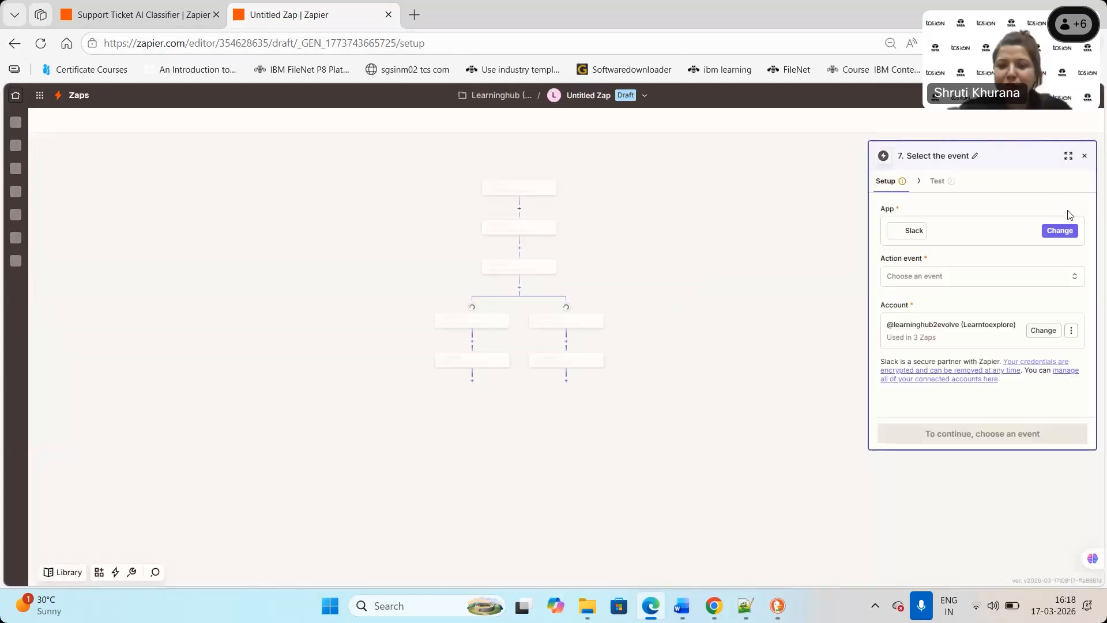
left_click(957, 283)
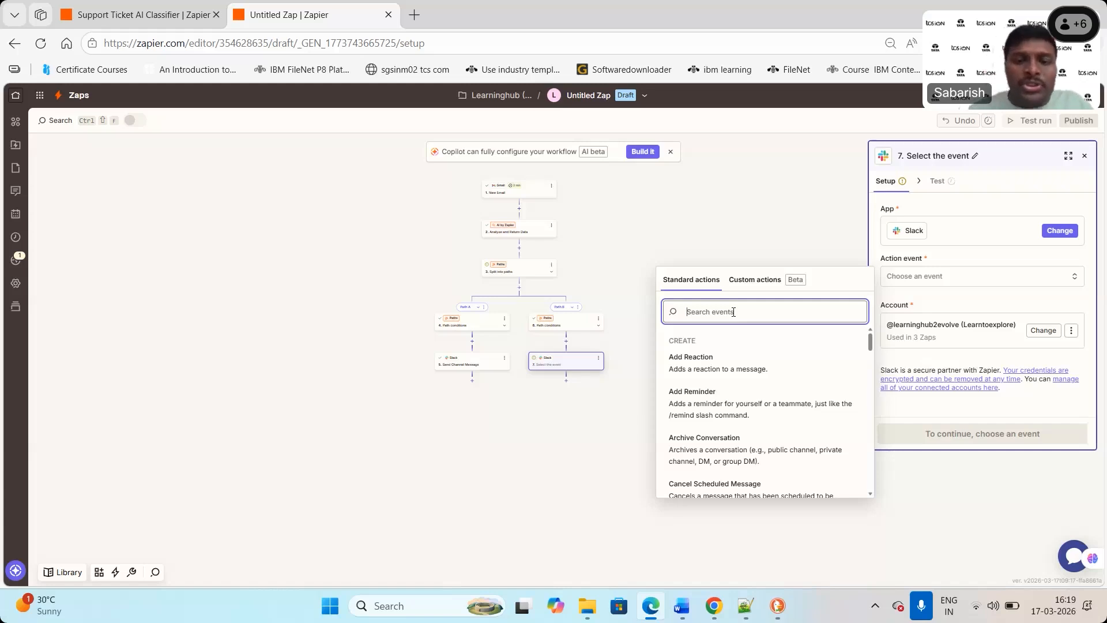
type("send")
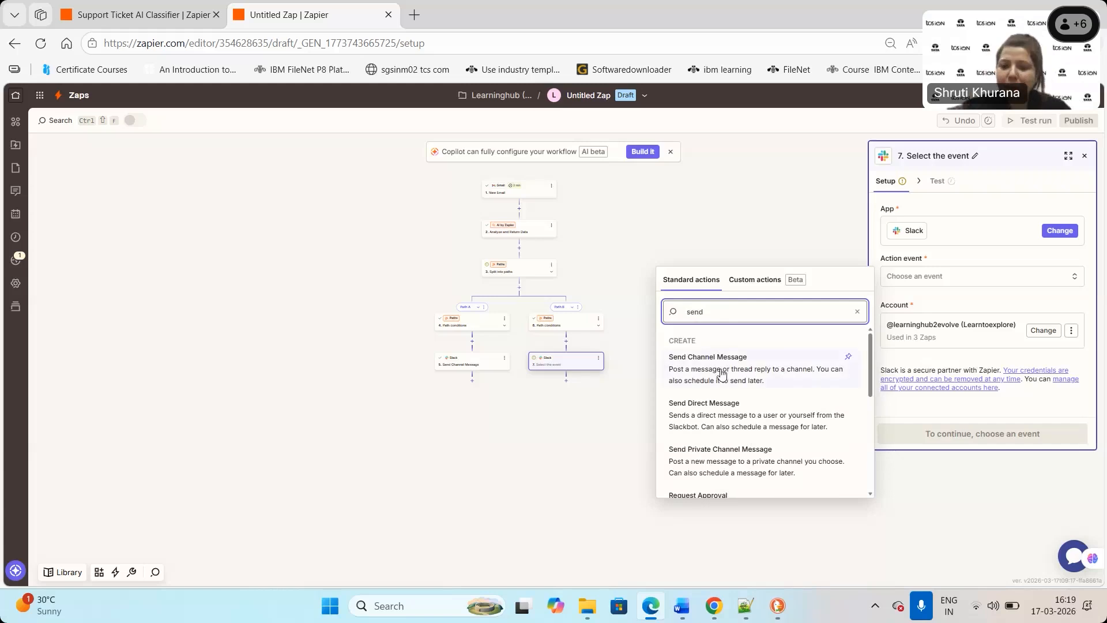
left_click(719, 369)
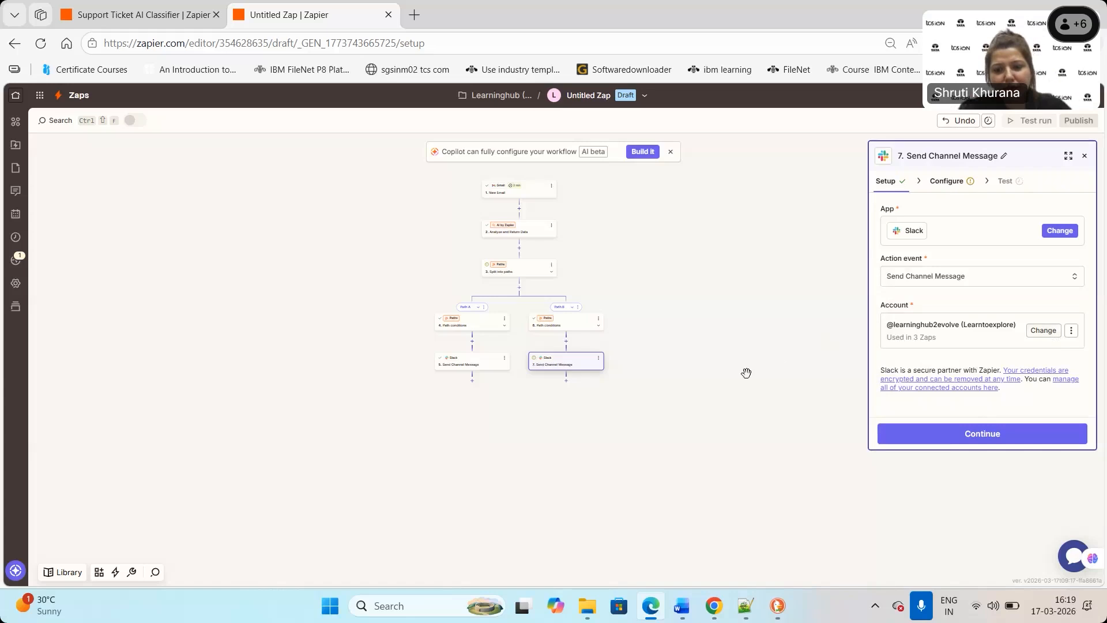
Examine the authorization page for connecting a new Slack account to step 7, and cancel the connection.
scroll(746, 373, "up", 2)
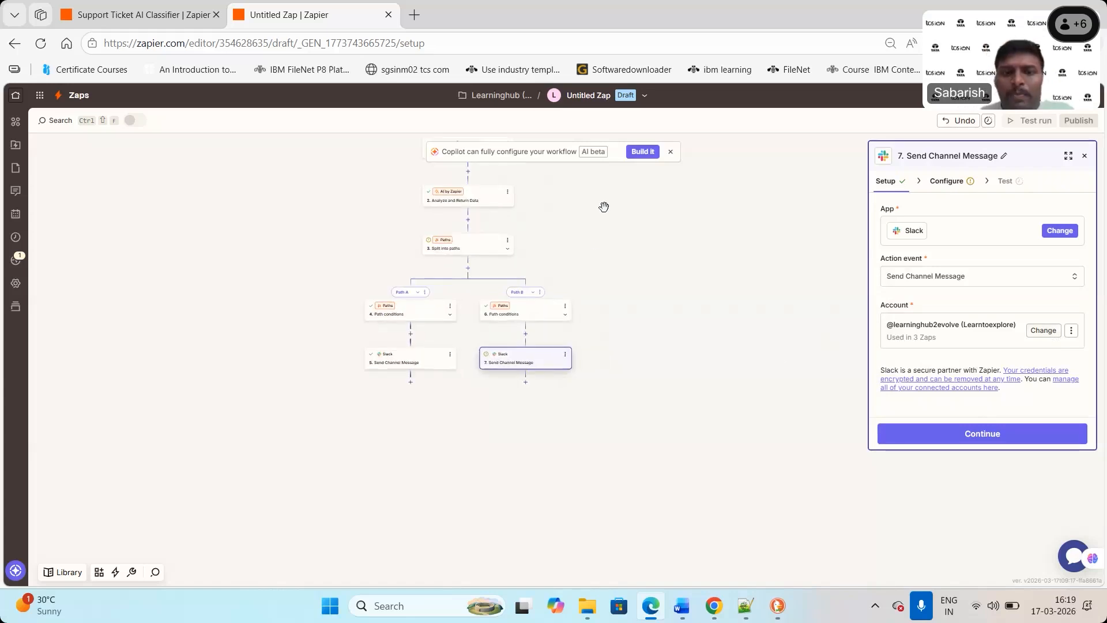
scroll(678, 241, "up", 2)
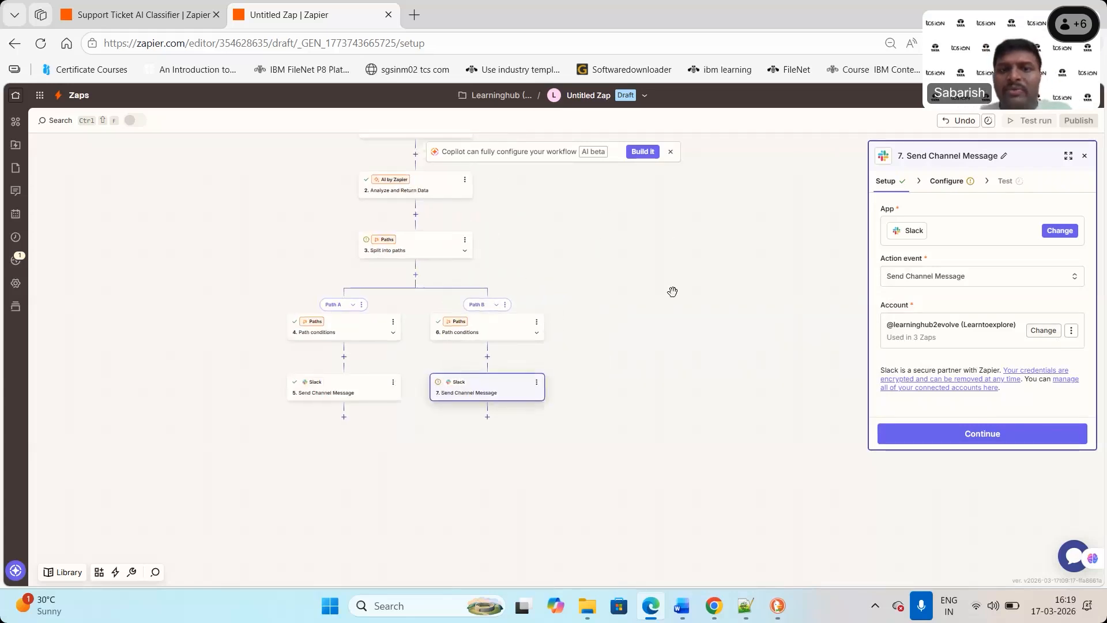
scroll(704, 452, "up", 3)
left_click_drag(654, 430, 688, 295)
scroll(688, 295, "up", 1)
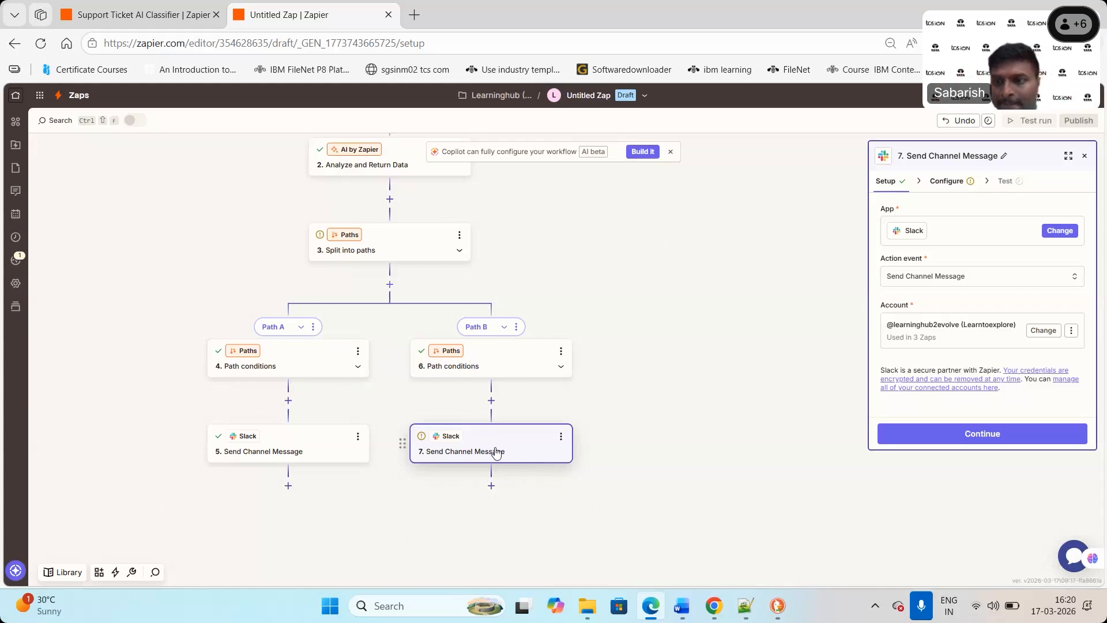
left_click(1043, 330)
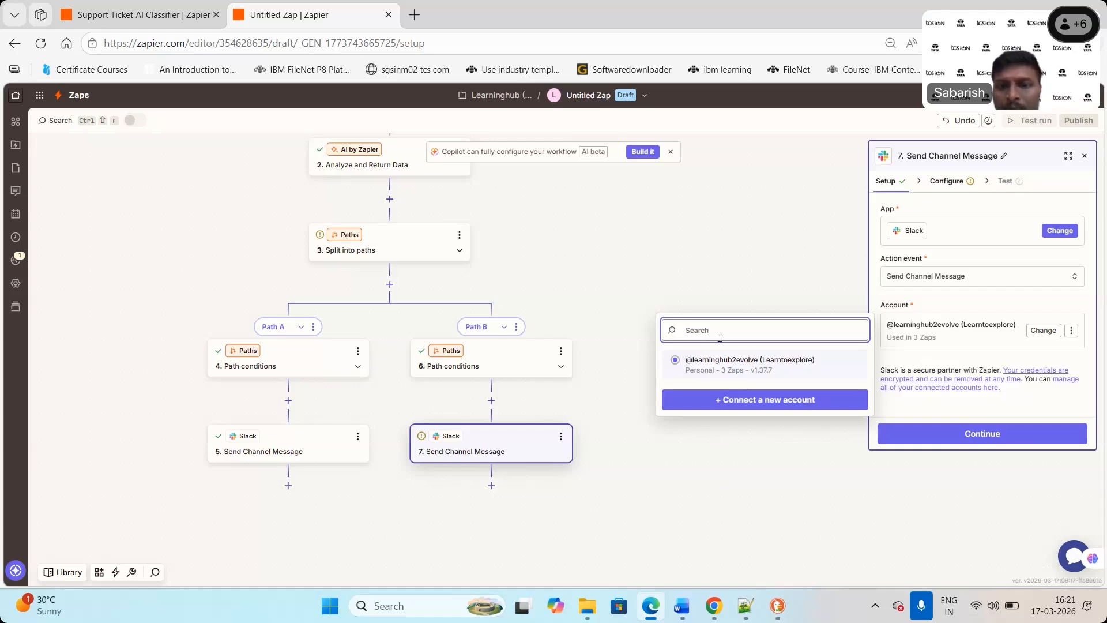
left_click(750, 406)
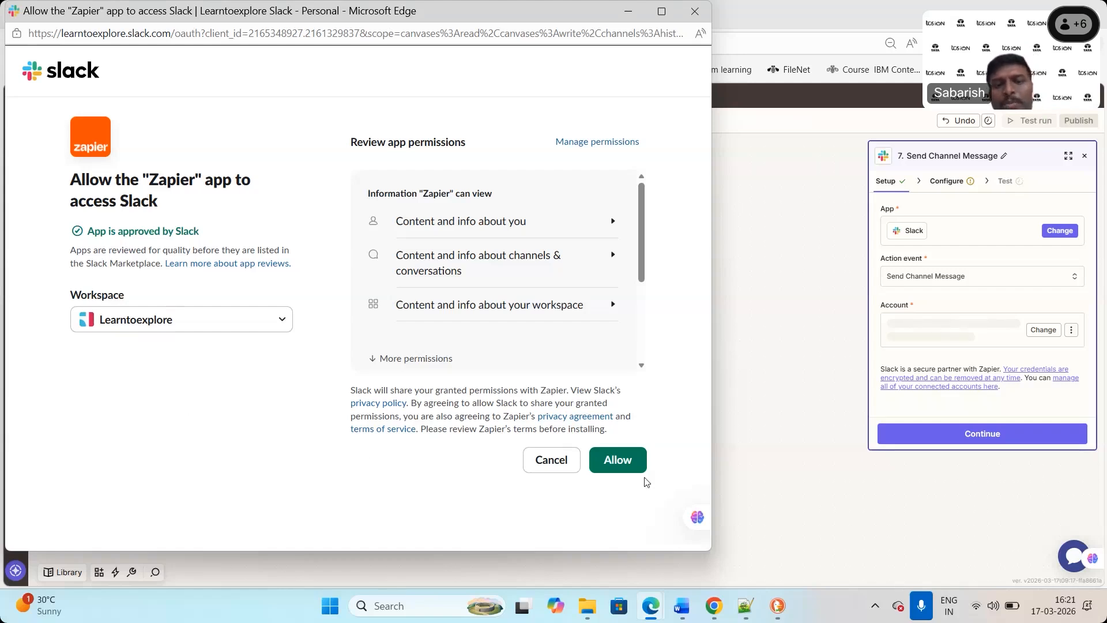
left_click(564, 467)
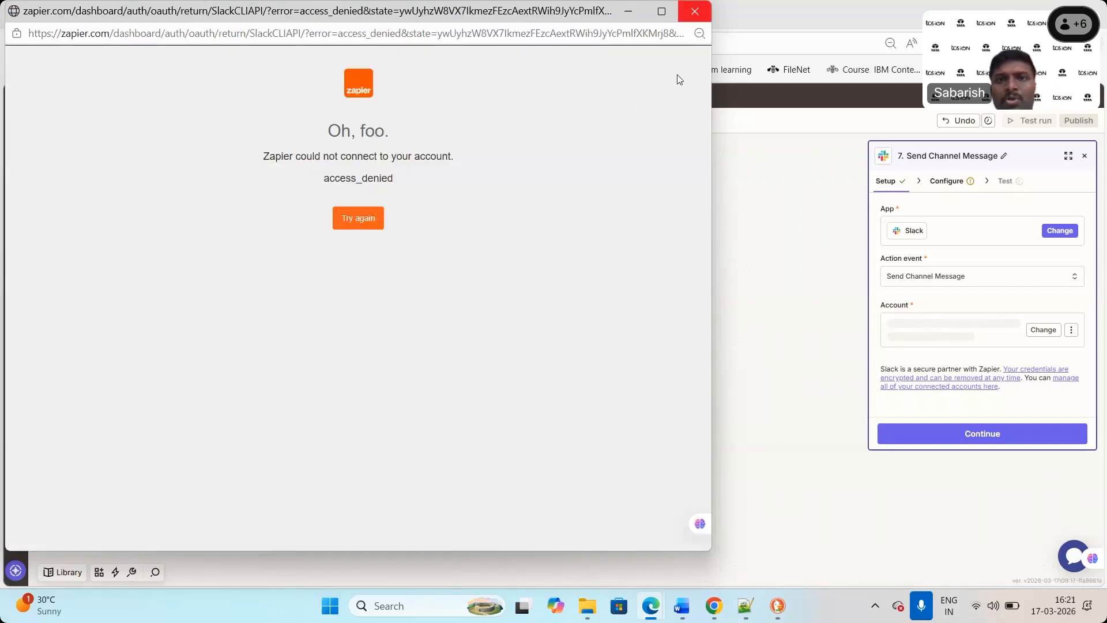
left_click(695, 11)
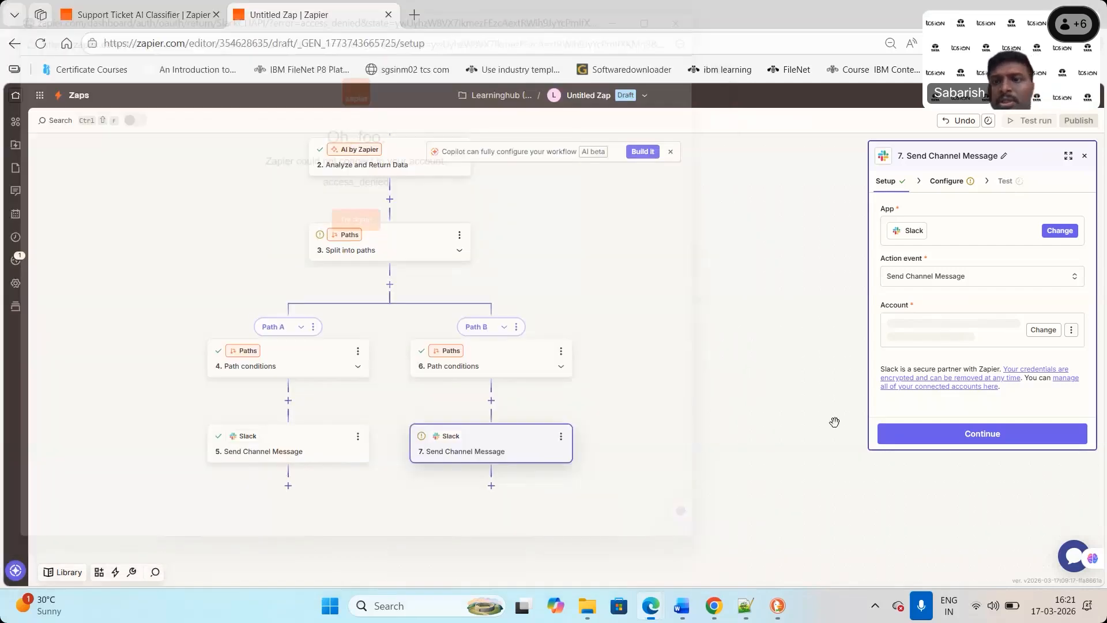
Continue to the configuration of Slack step 7 and set its channel to highissue.
left_click(977, 438)
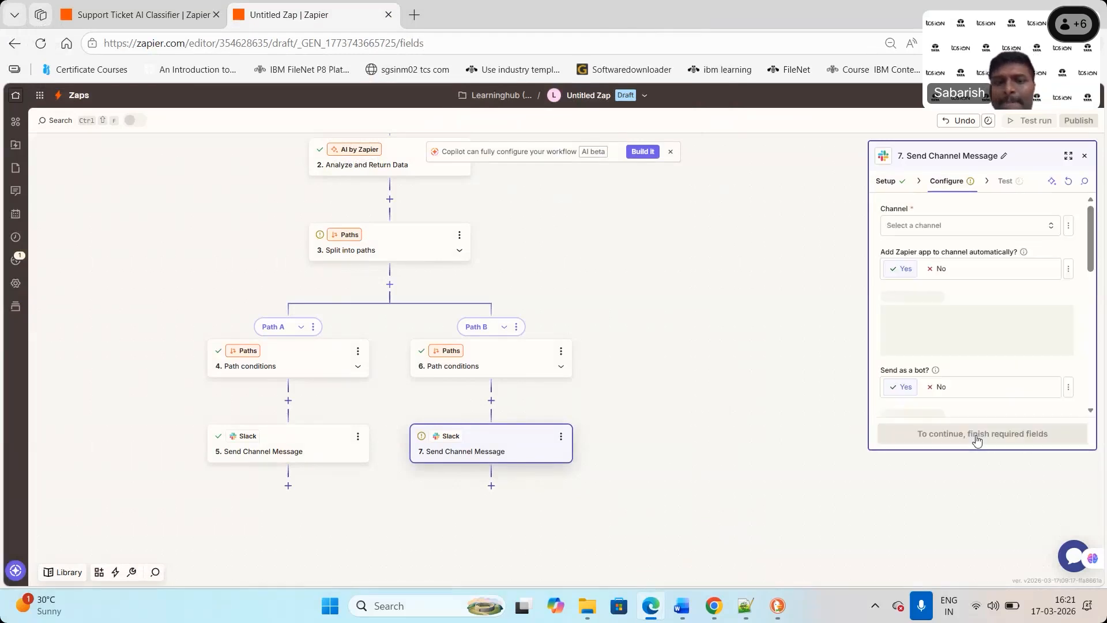
left_click(940, 226)
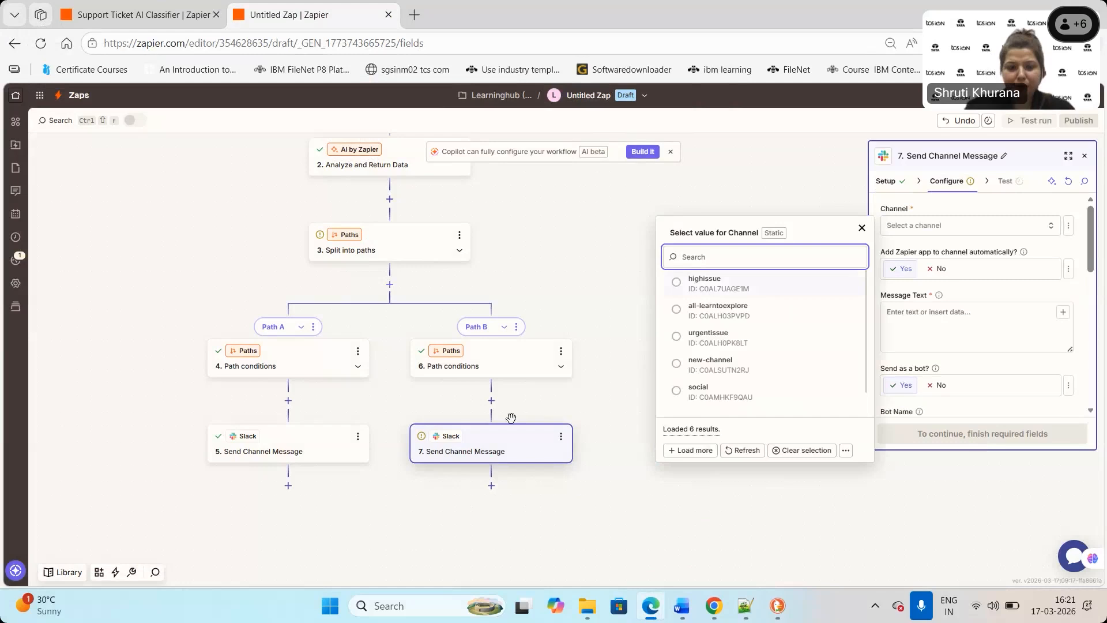
left_click(740, 286)
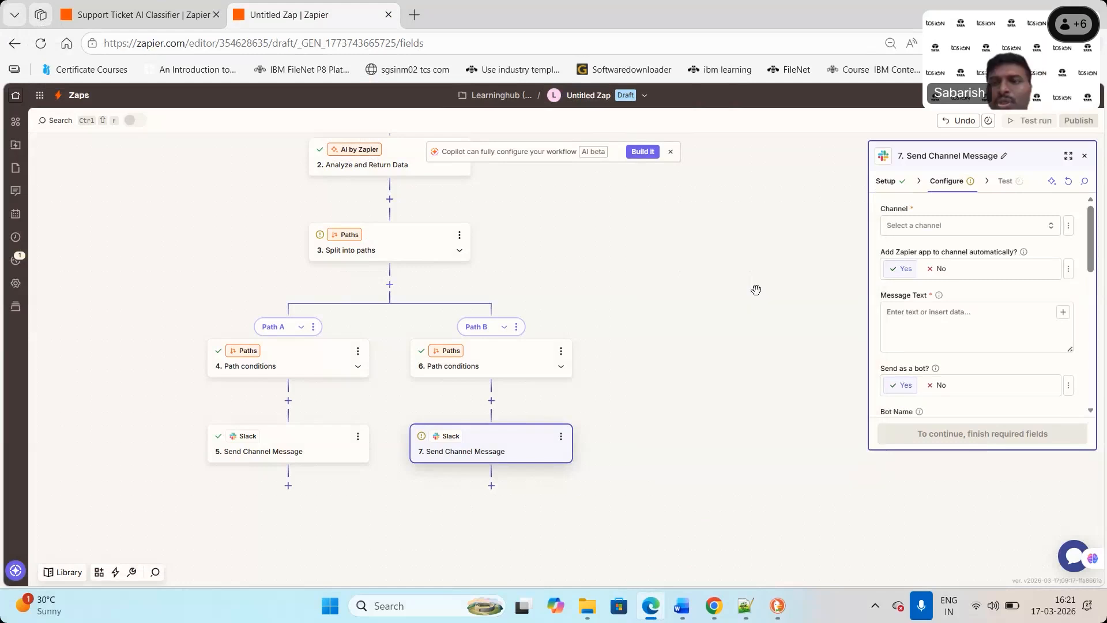
Begin step 7's message text with the line "Kindly attned the below issue".
left_click(947, 313)
type("KIndly")
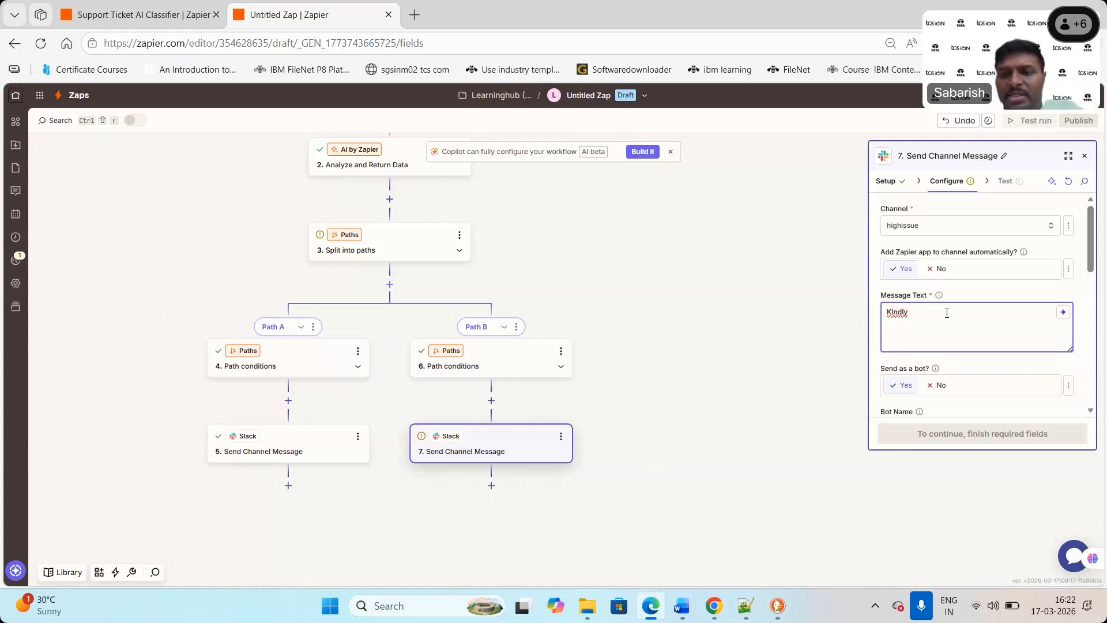
left_click(754, 600)
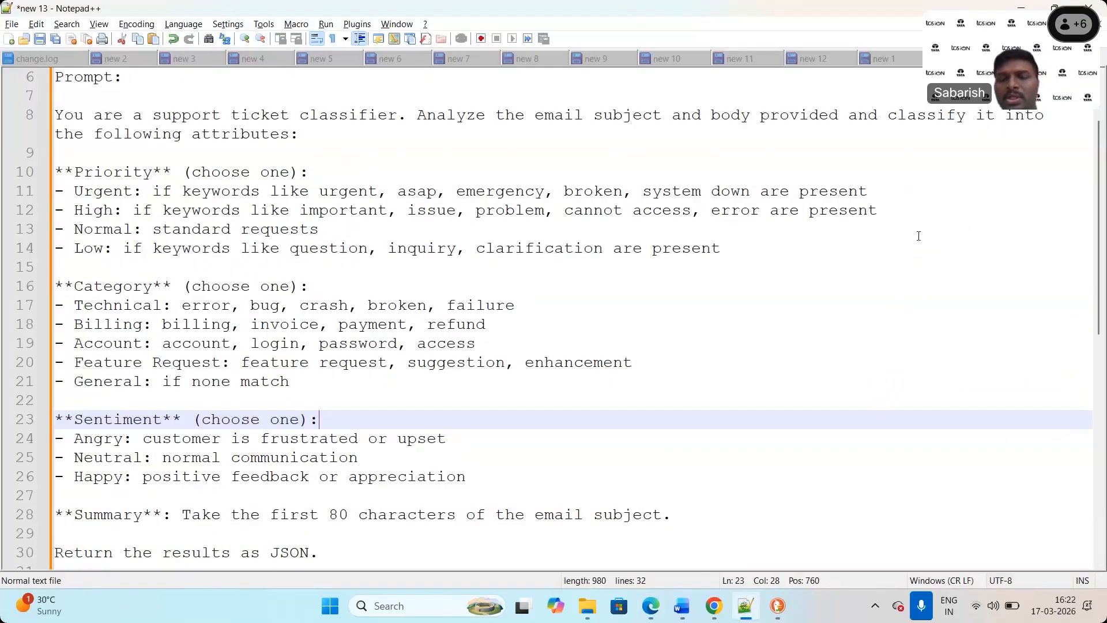
key("alt+Tab")
key("BackSpace")
key("BackSpace")
key("BackSpace")
key("BackSpace")
key("BackSpace")
type("indly attned the bellow i")
key("BackSpace")
key("BackSpace")
key("BackSpace")
key("BackSpace")
key("BackSpace")
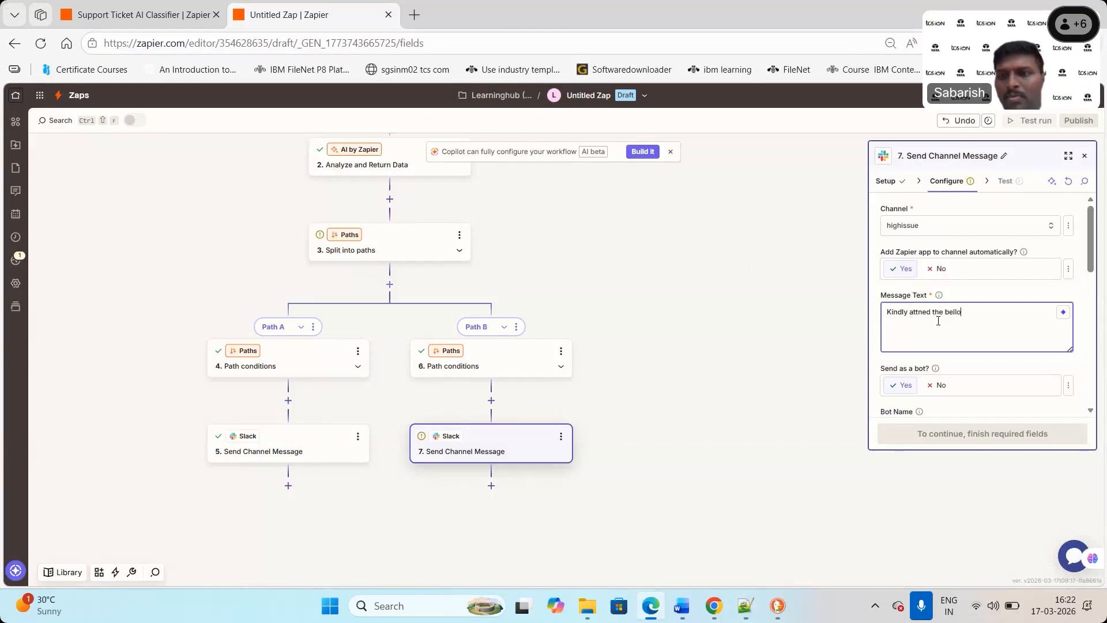
type("ow issue")
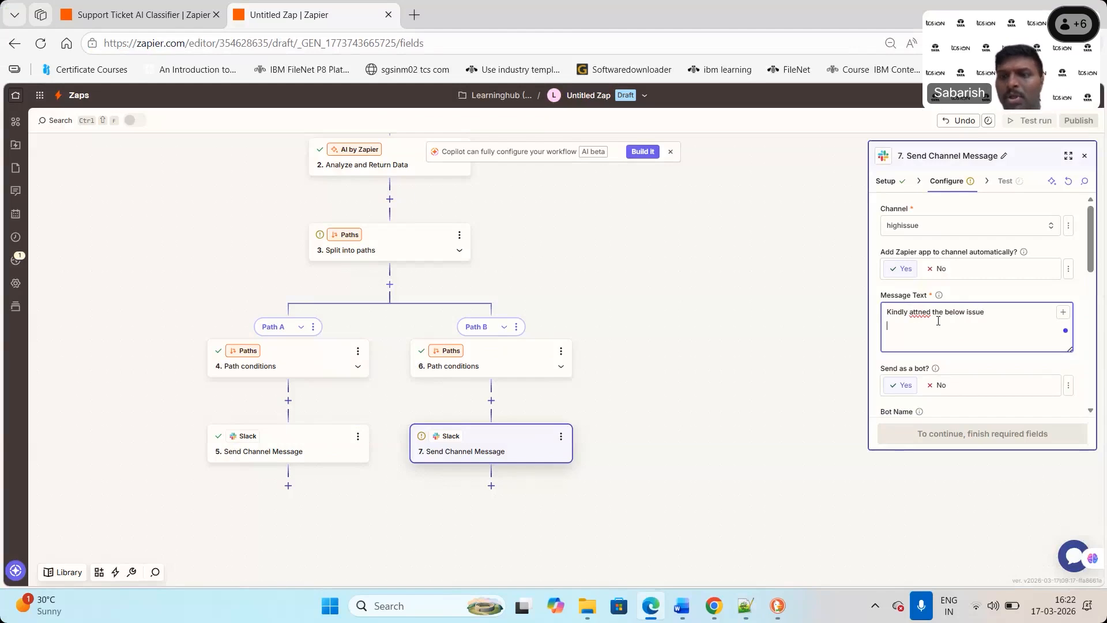
Add a "Sender:" line to the message text with the Gmail From Name and From Email data.
key("Return")
type("Sender:")
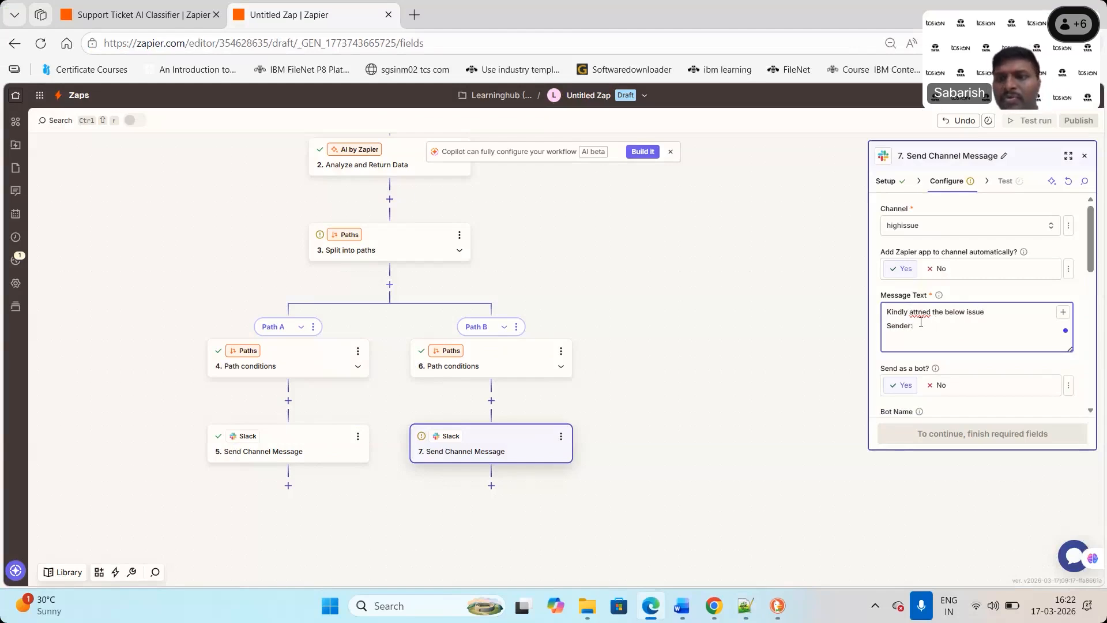
left_click(1063, 313)
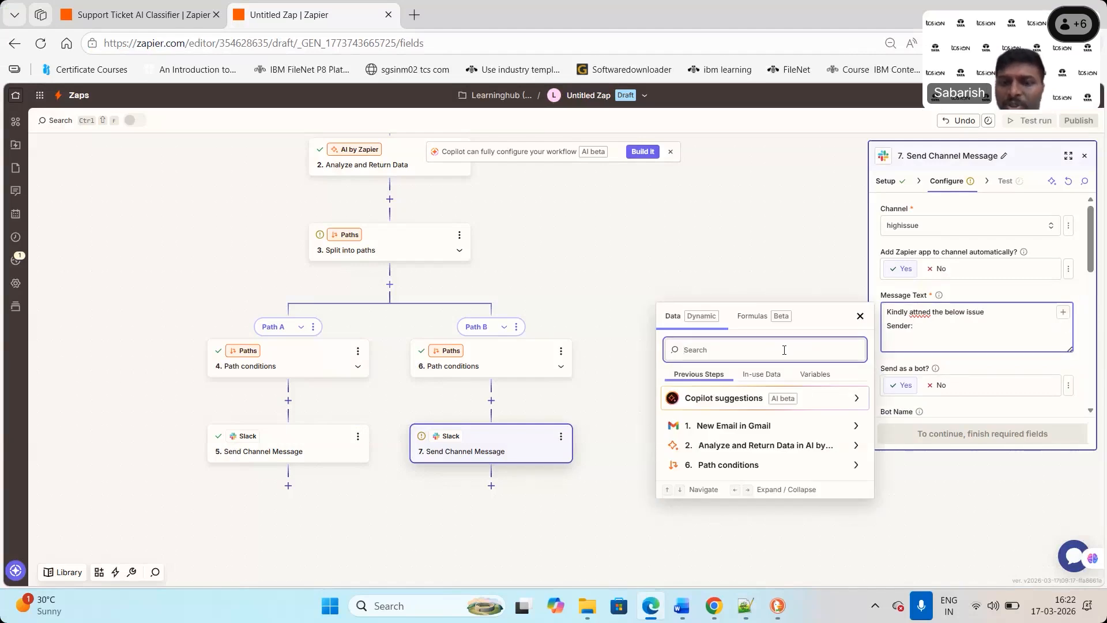
left_click(784, 350)
type("from")
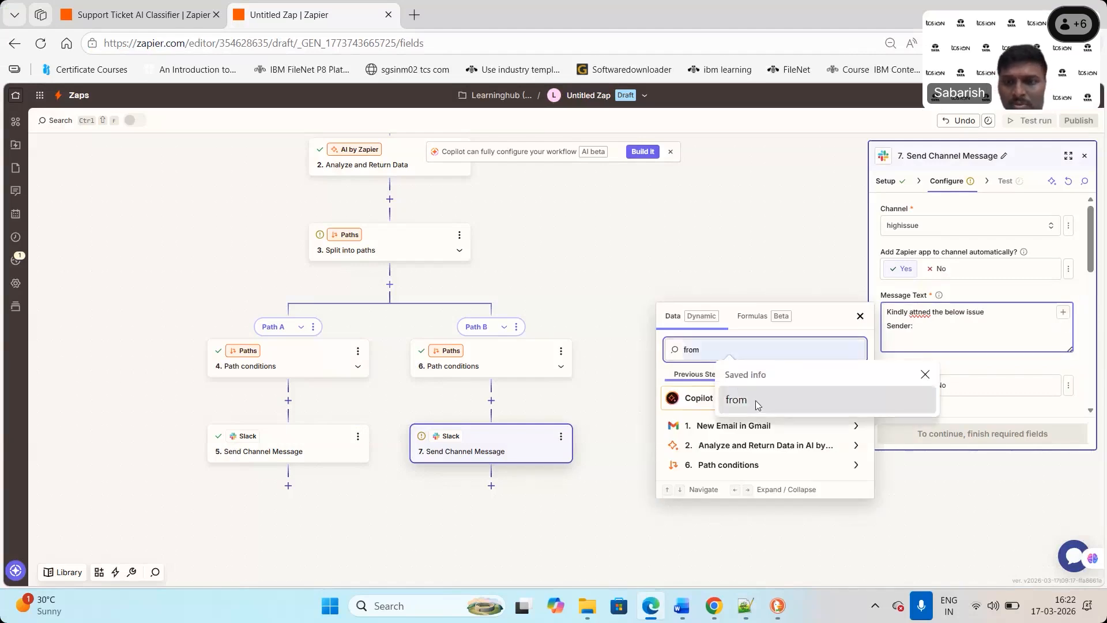
left_click(711, 376)
left_click(716, 399)
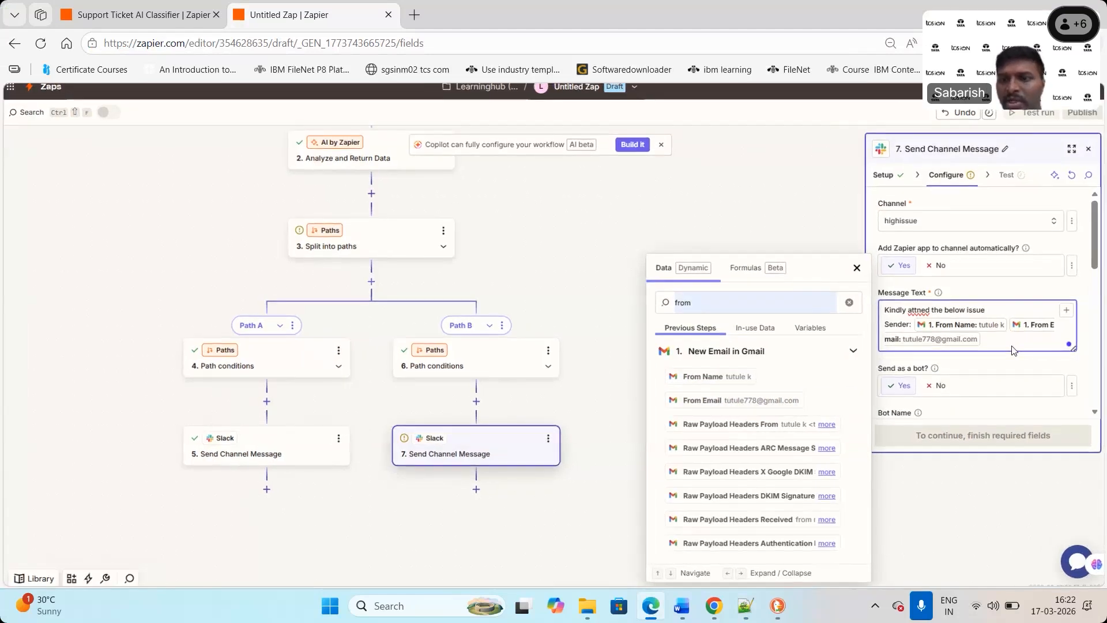
Add a "Category:" line to the message text with the Category output of AI by Zapier step 2.
key("Return")
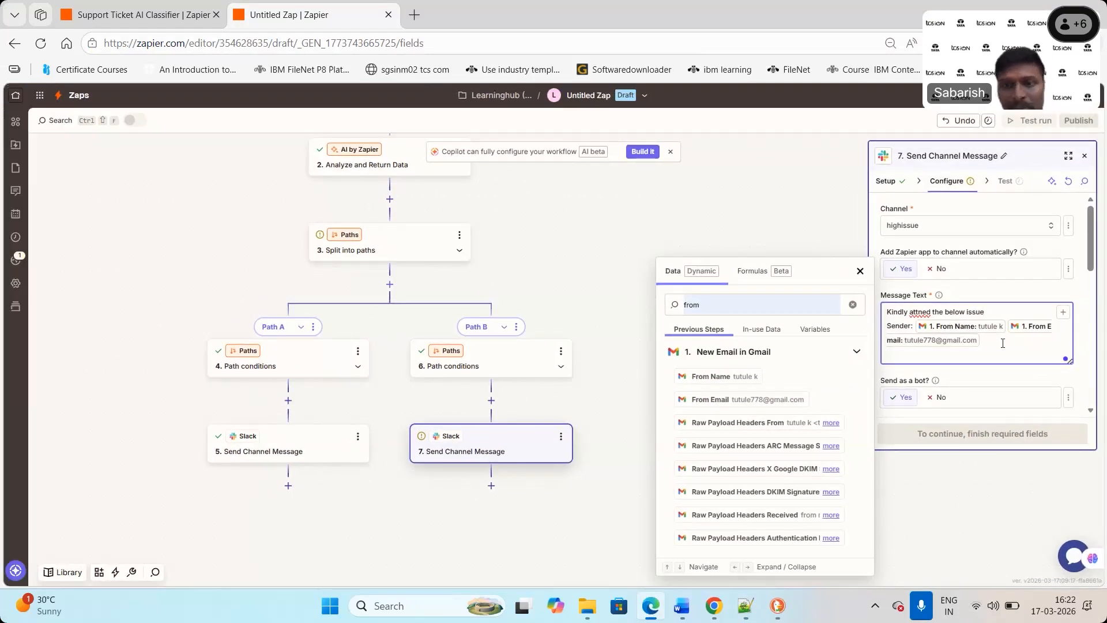
type("Cate")
type("gr")
type("or")
type("y:")
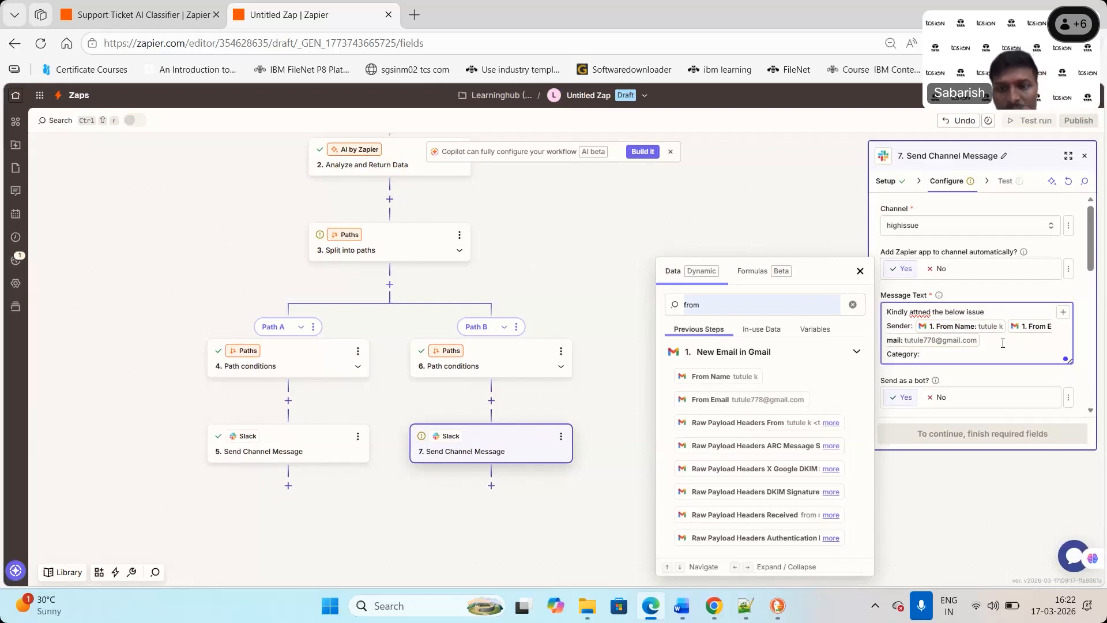
double_click(737, 305)
type("cate")
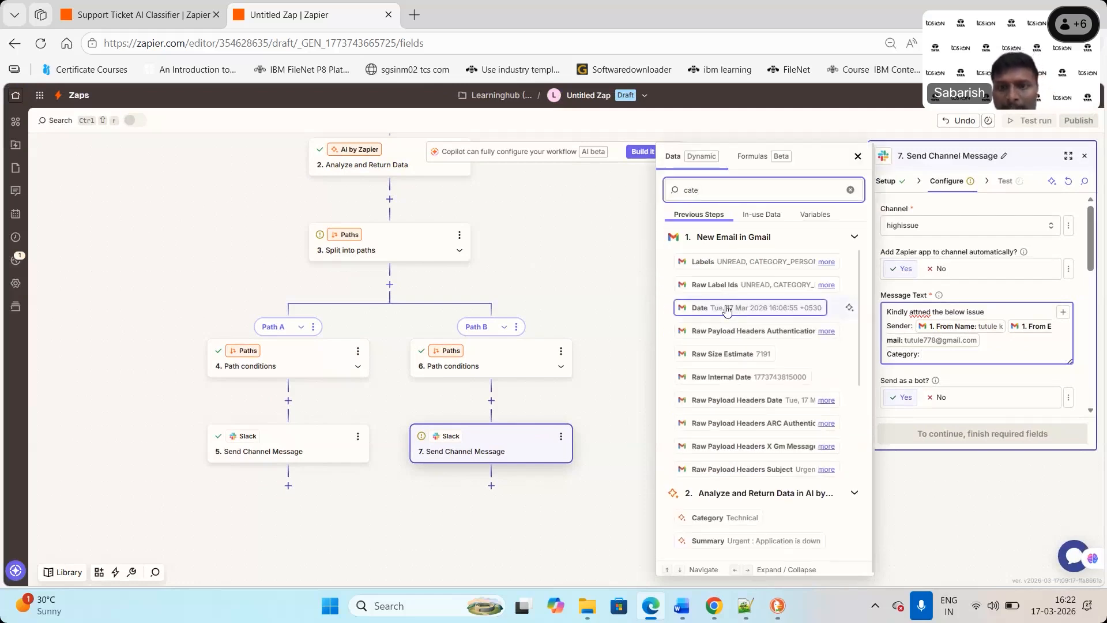
left_click(734, 517)
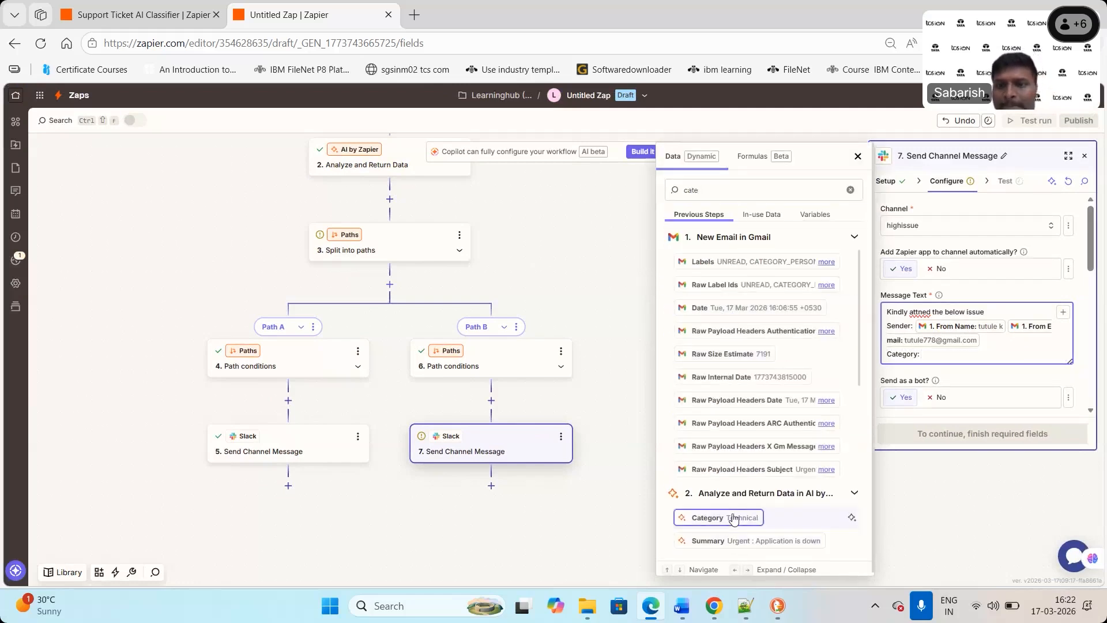
Add a "Summary:" line with step 2's Summary output and close the data picker.
key("Return")
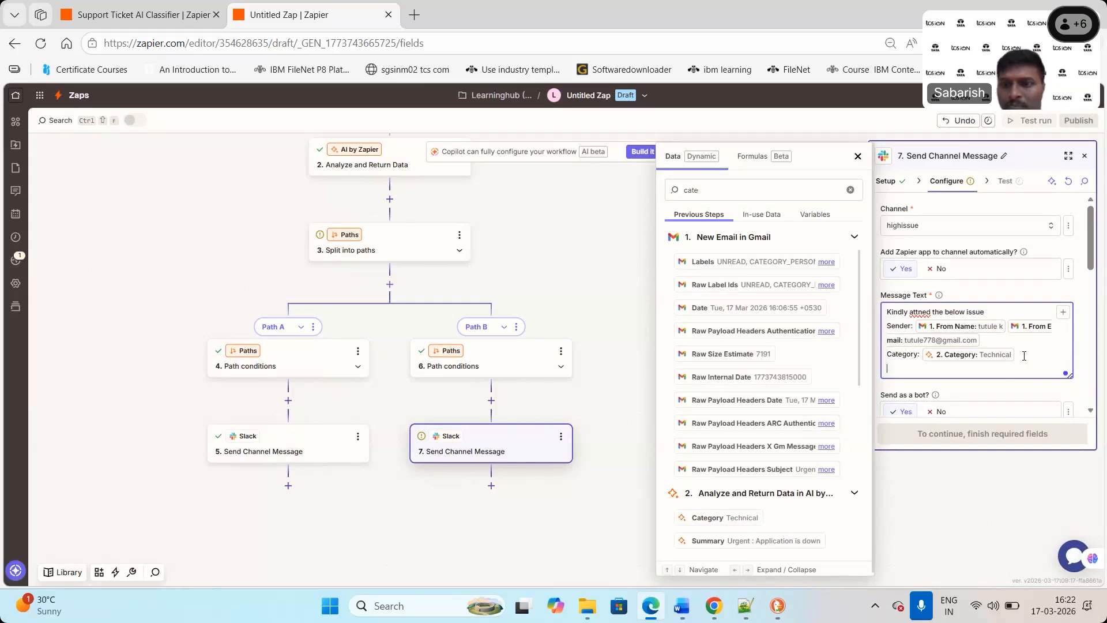
type("Summary:")
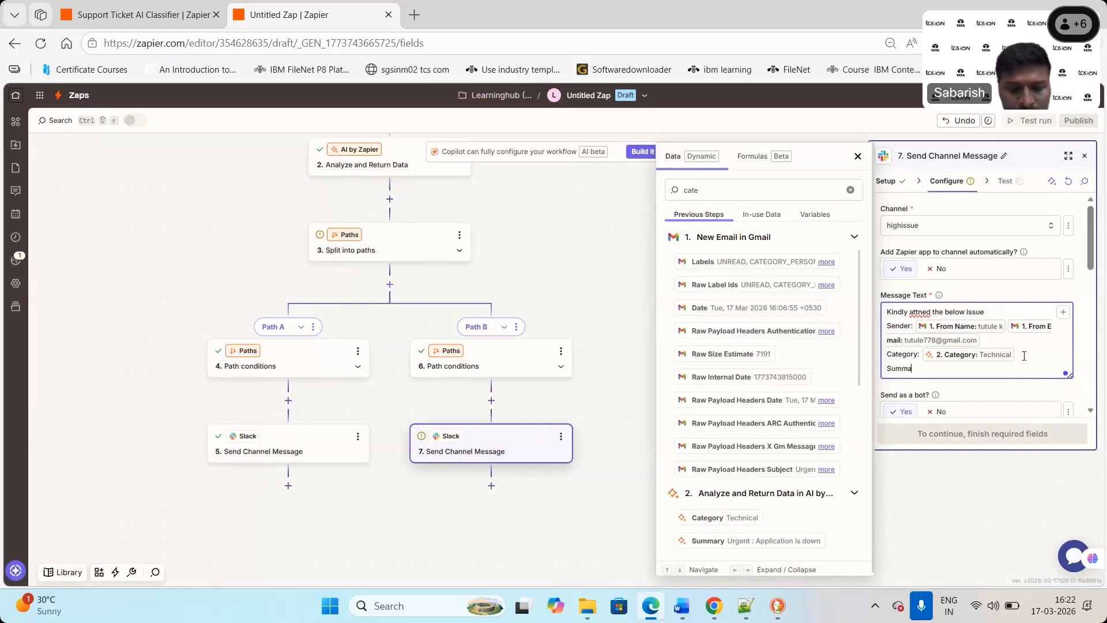
left_click(717, 542)
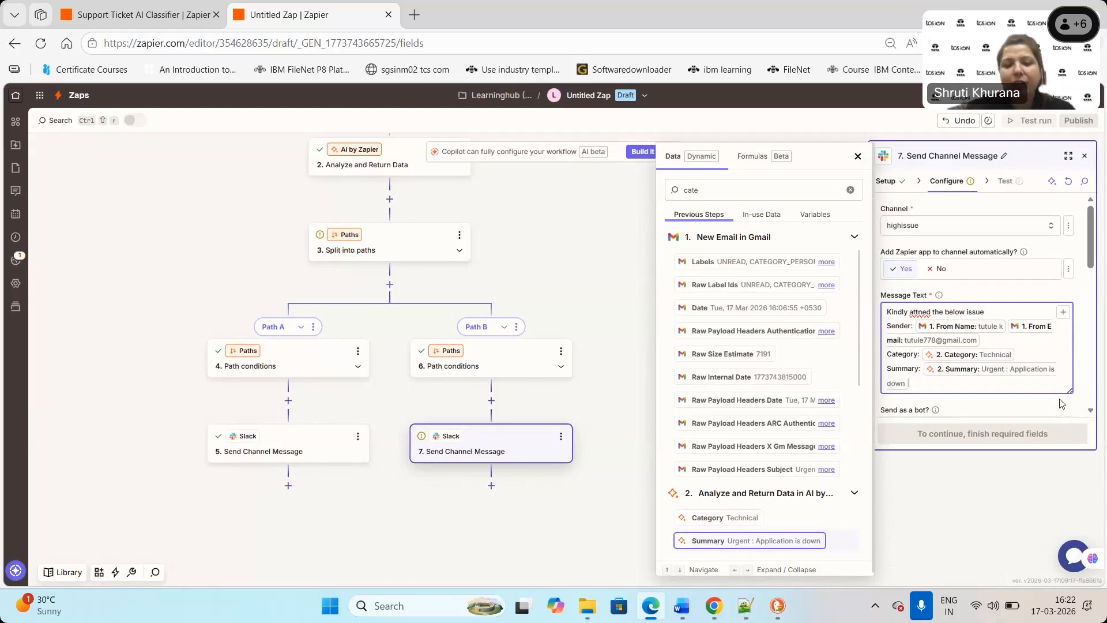
left_click(858, 157)
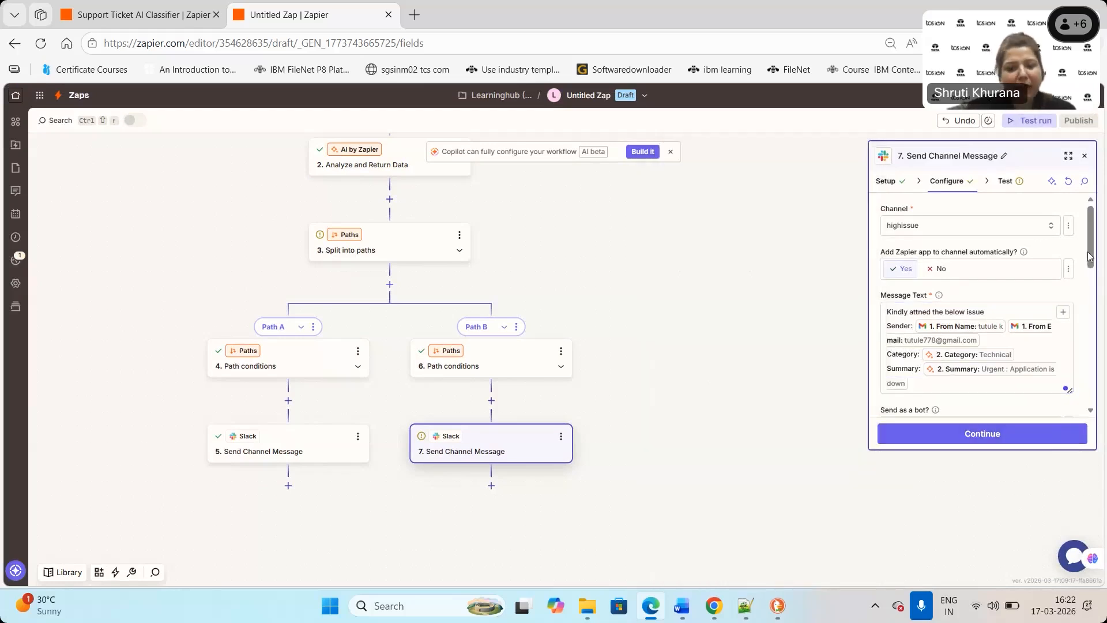
Test step 7 by sending the message to Slack, and close the step's settings.
left_click(985, 439)
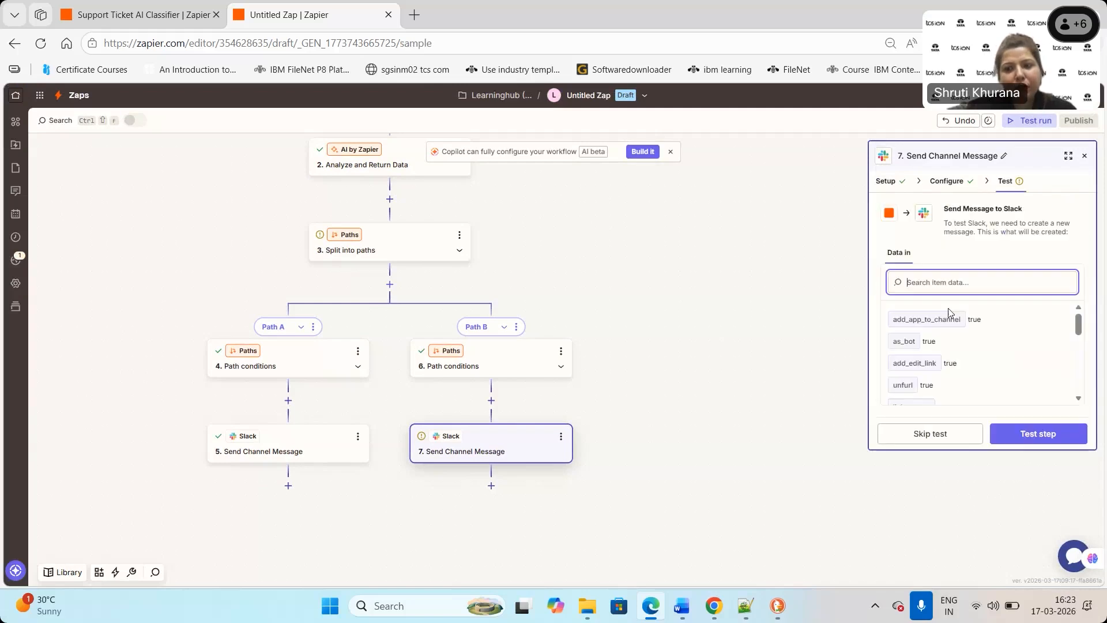
left_click(1041, 436)
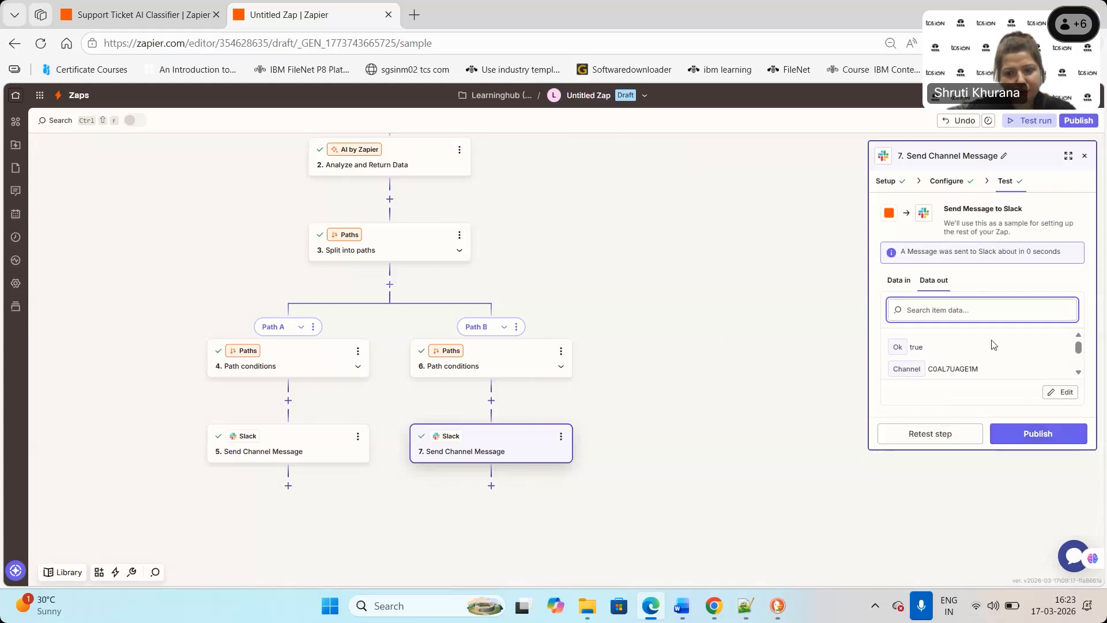
left_click(1085, 156)
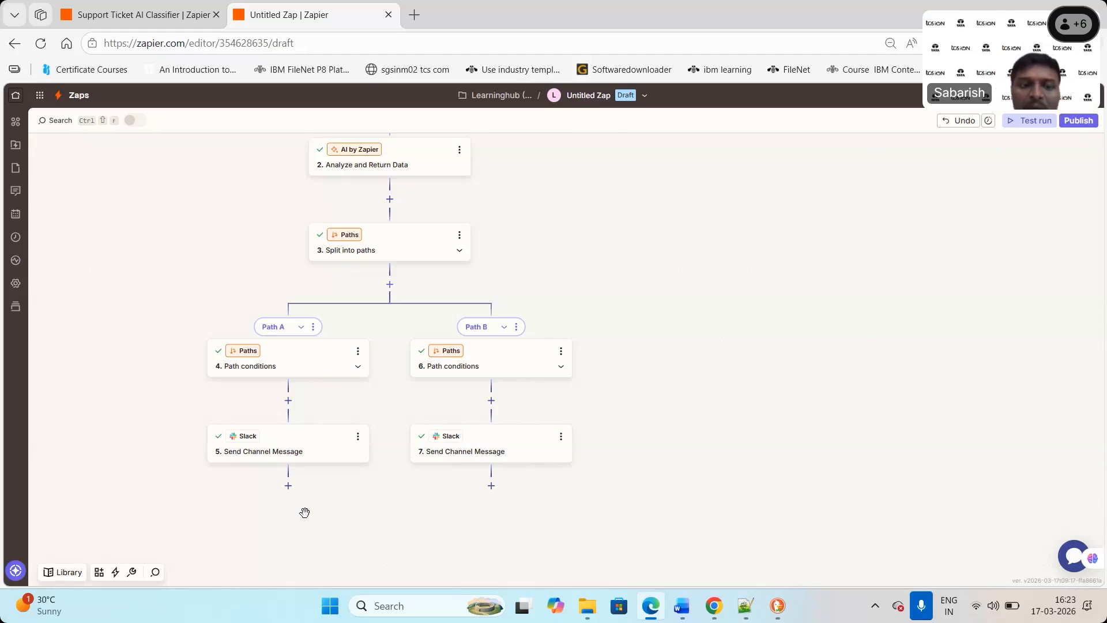
Examine the prompt and fields of AI step 2, and the setup and available trigger events of Gmail step 1.
left_click(391, 156)
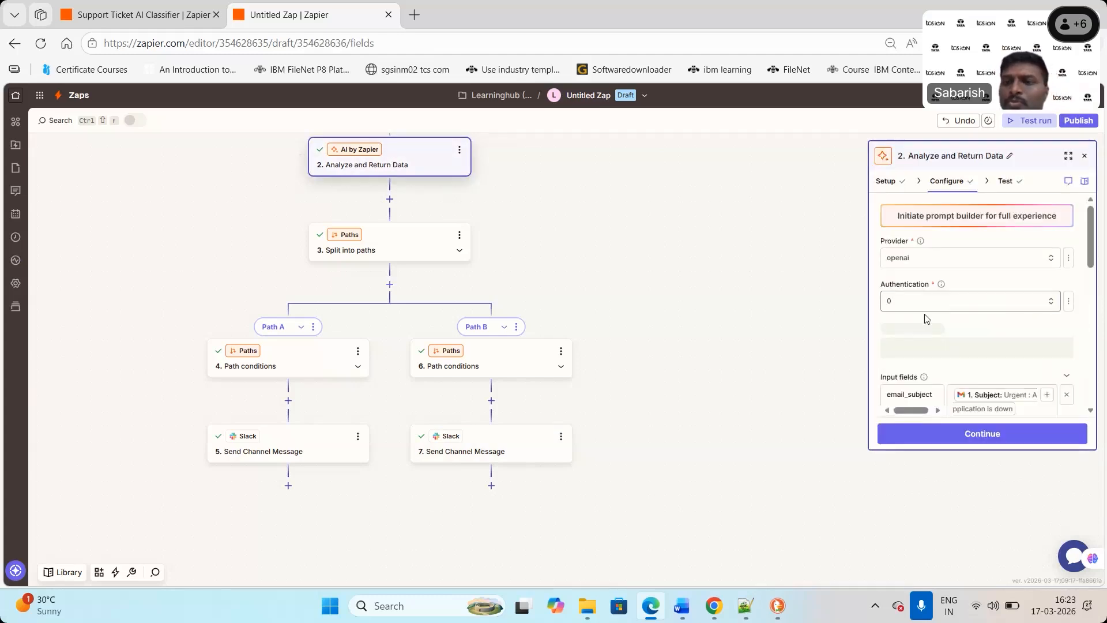
left_click_drag(1094, 258, 1093, 346)
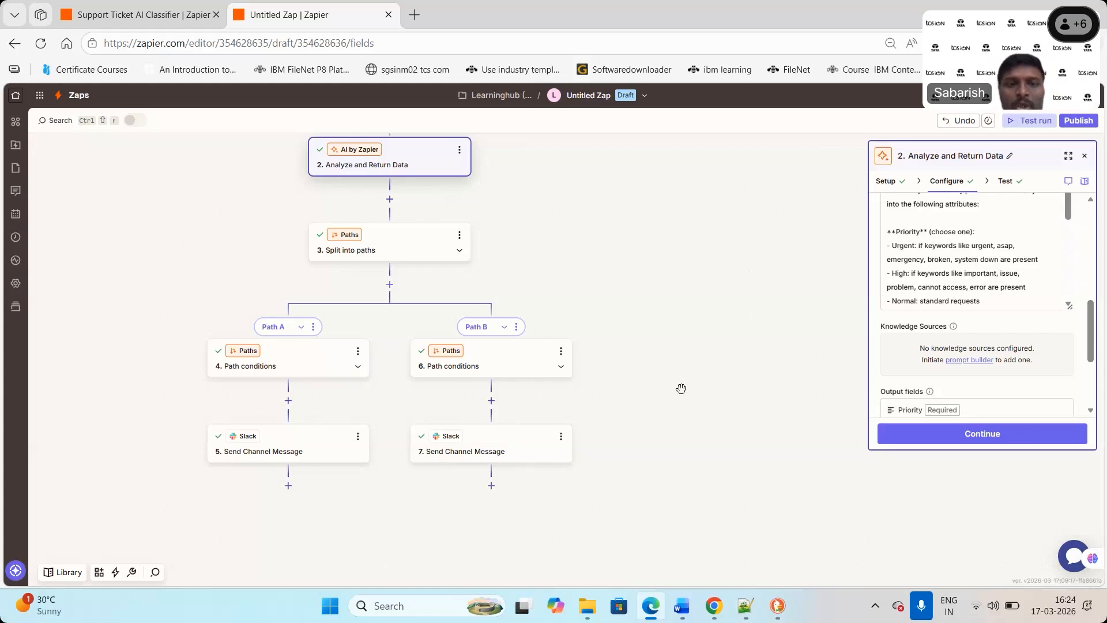
scroll(625, 350, "up", 5)
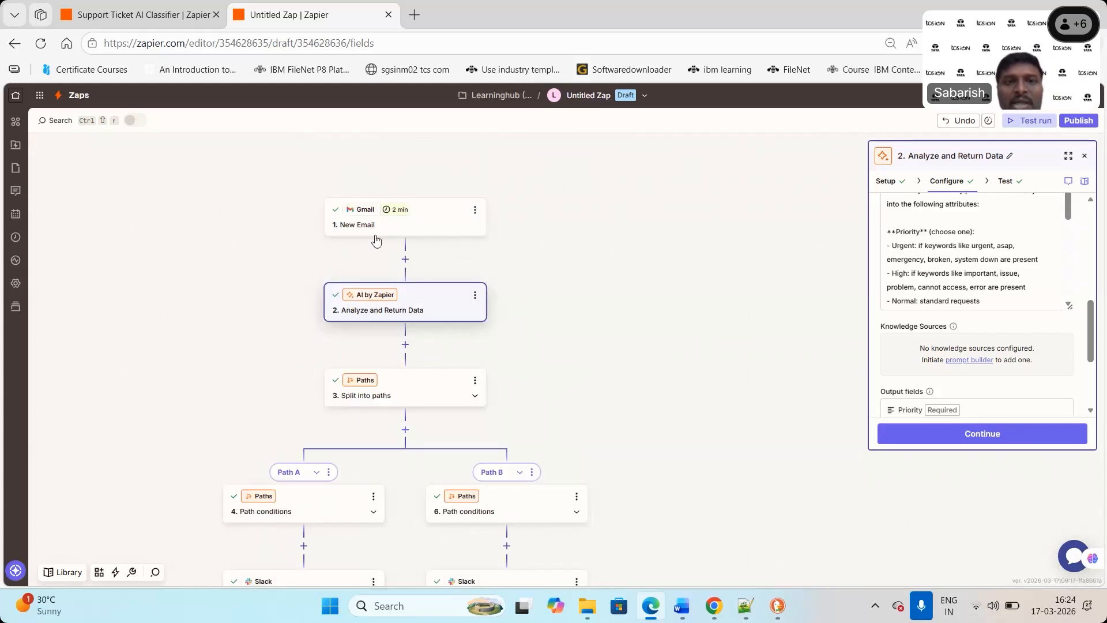
left_click(364, 229)
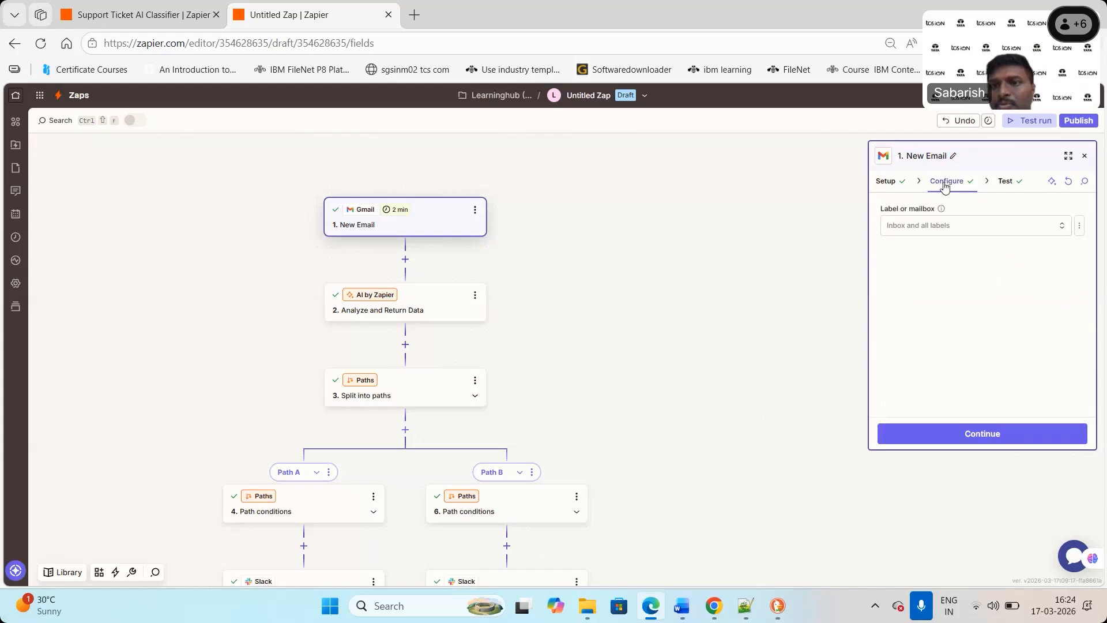
left_click(885, 181)
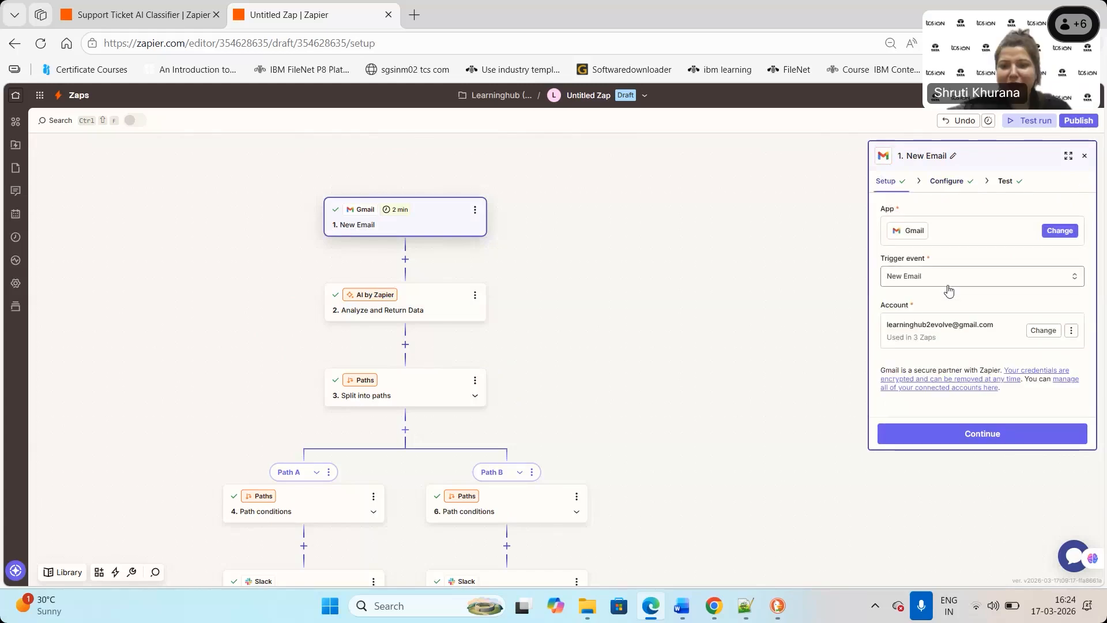
left_click(949, 285)
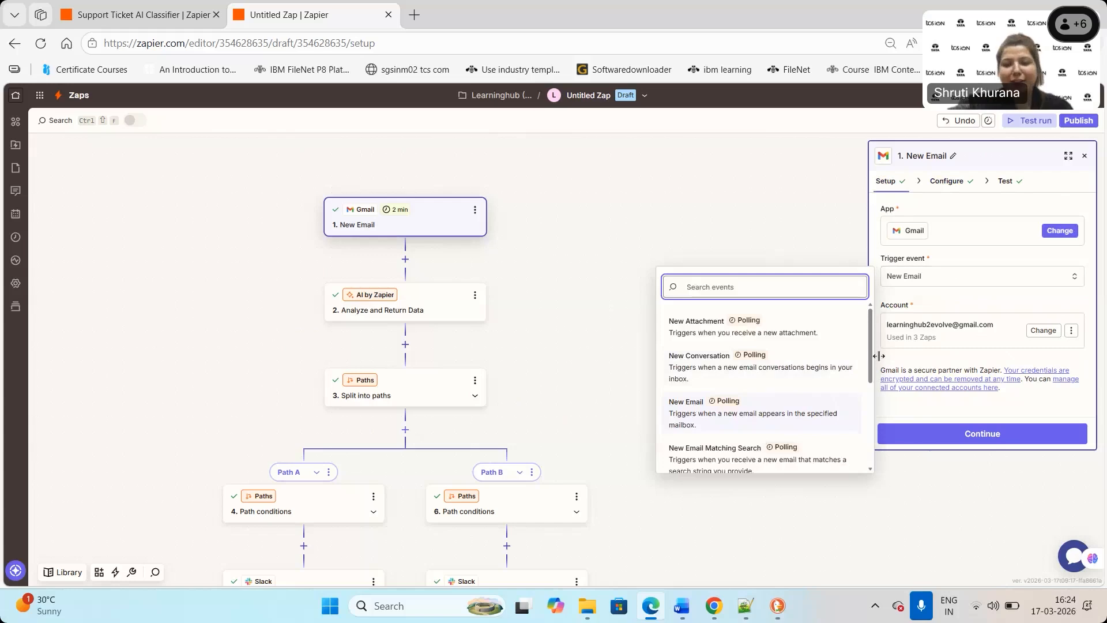
left_click_drag(870, 354, 731, 368)
left_click(703, 231)
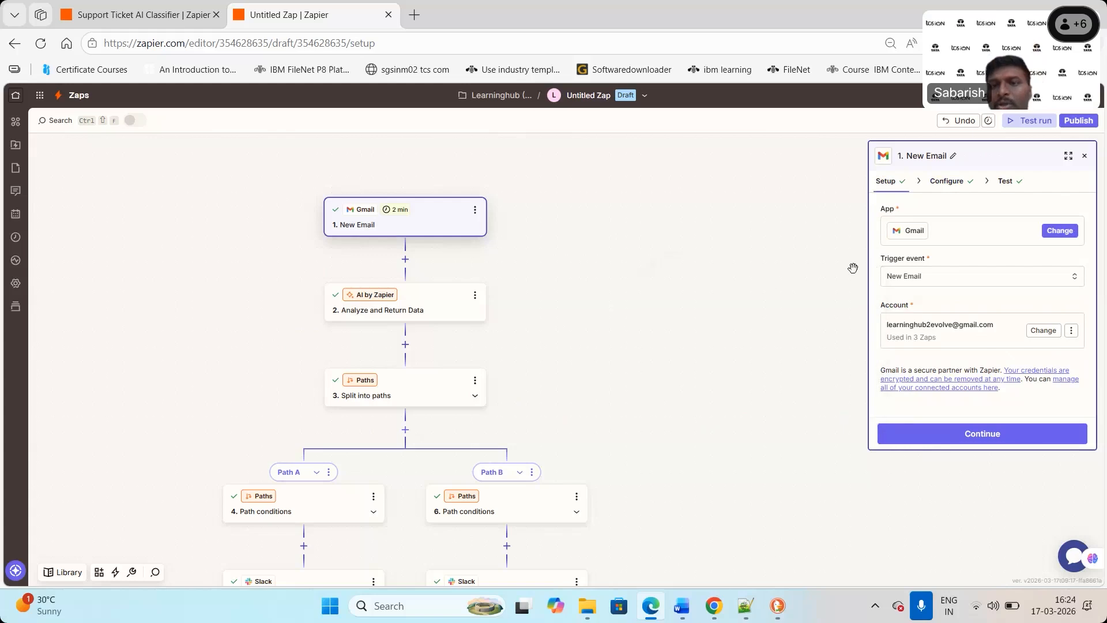
left_click(1084, 155)
Add a Gmail action with the Send Email event after step 5 in Path A, and look through its configuration fields.
left_click_drag(657, 328, 649, 144)
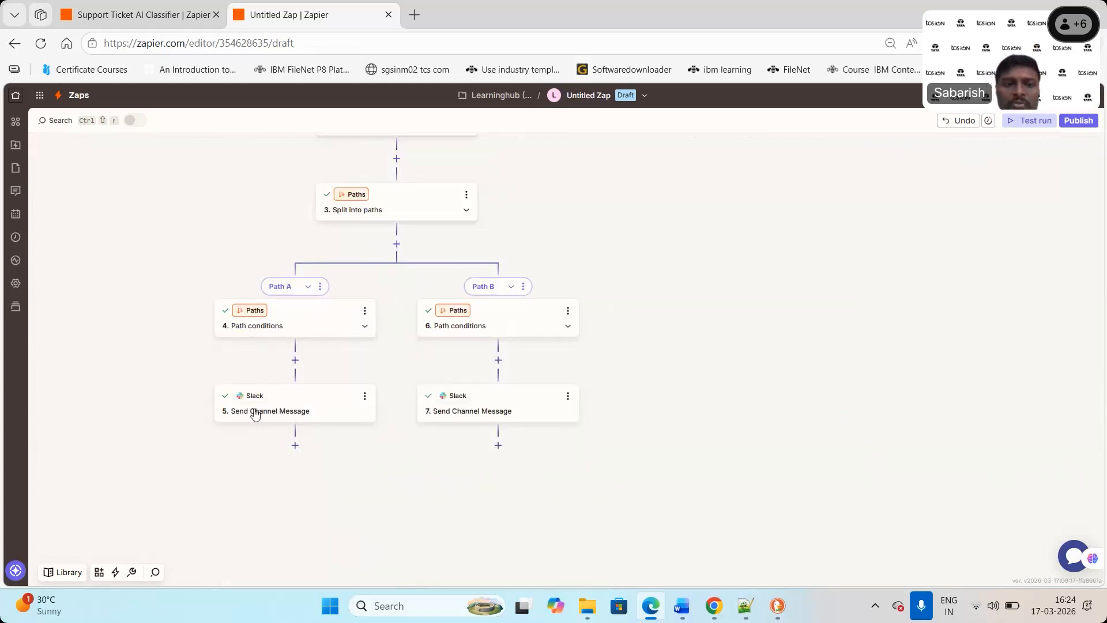
left_click(295, 446)
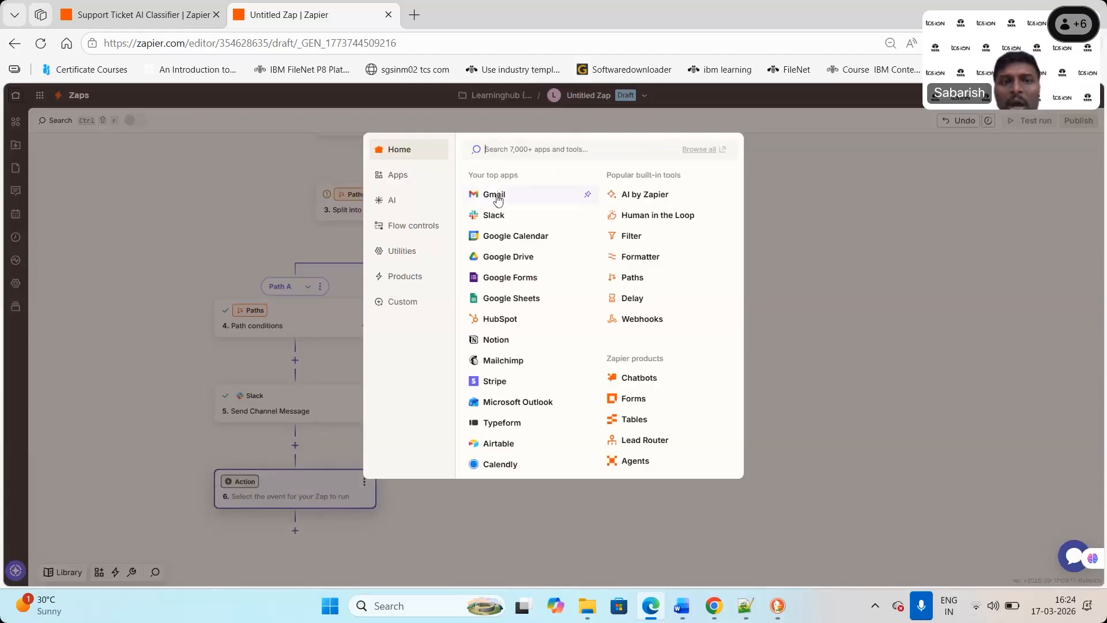
left_click(497, 195)
left_click(987, 276)
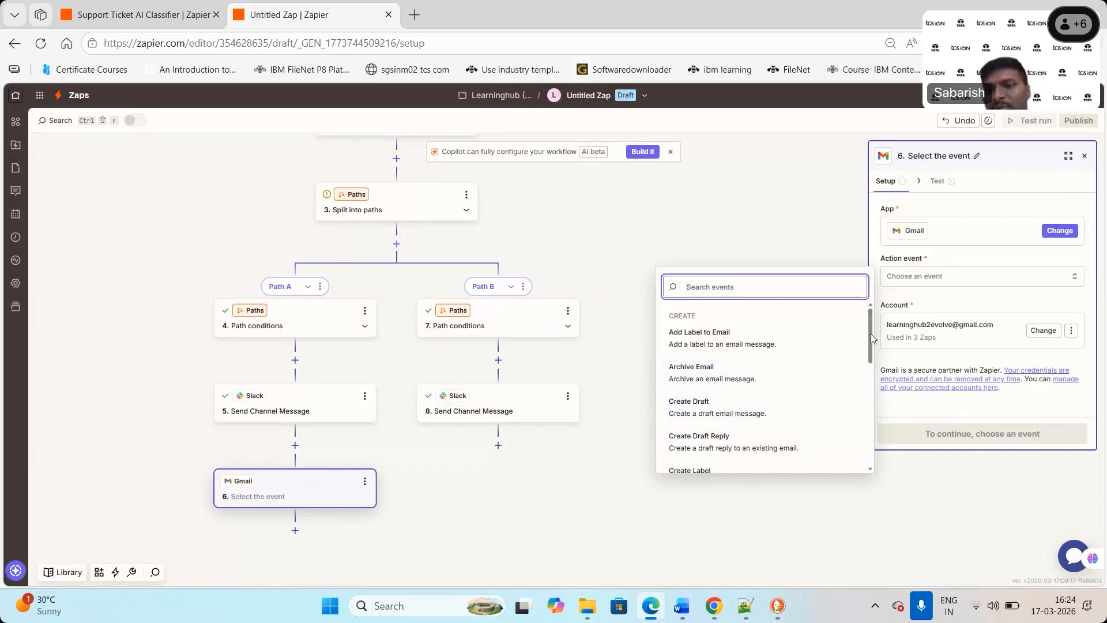
left_click_drag(871, 334, 875, 422)
left_click(744, 418)
left_click(983, 440)
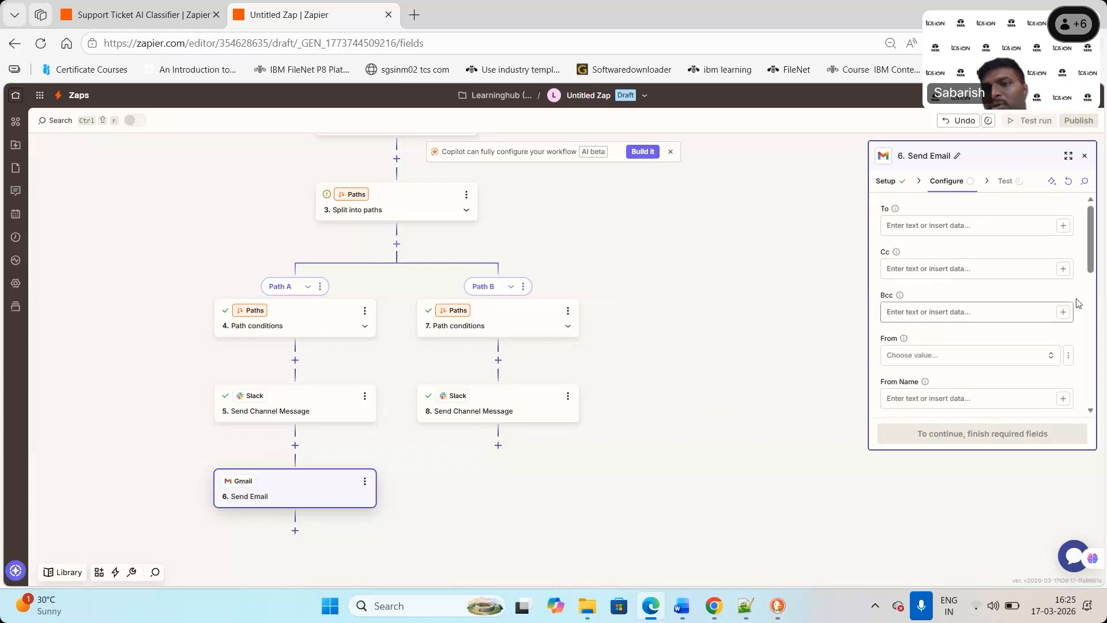
left_click_drag(1089, 251, 1102, 330)
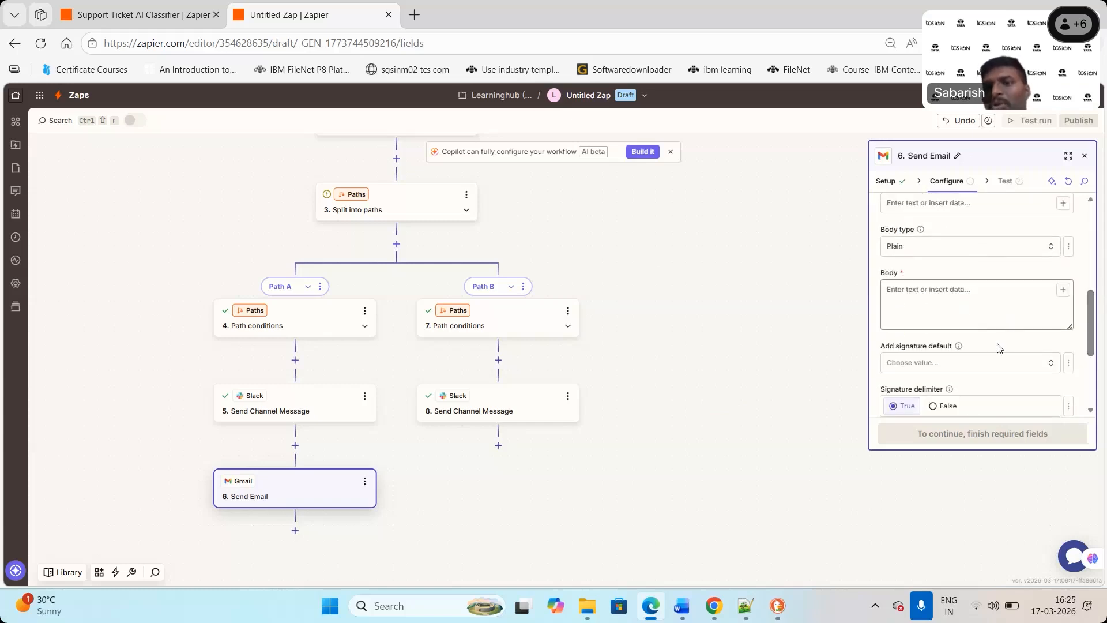
mouse_move(1098, 332)
left_mouse_down()
mouse_move(1098, 369)
mouse_move(1099, 347)
left_mouse_up()
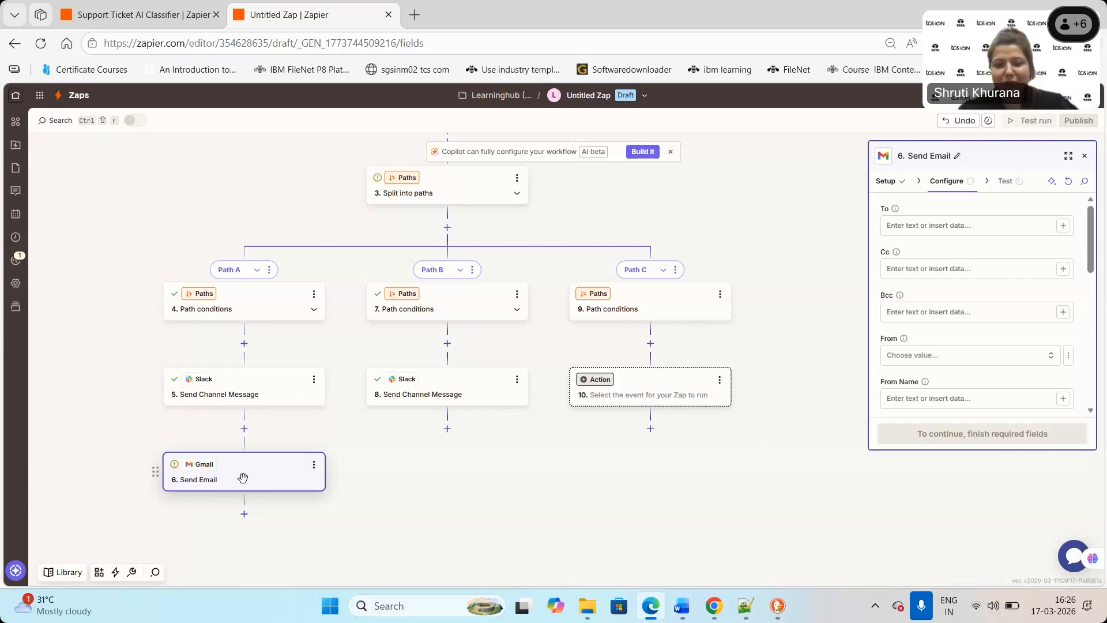
Insert an AI by Zapier action between the Slack and Gmail steps in Path A and open its prompt builder.
left_click(244, 429)
left_click(392, 200)
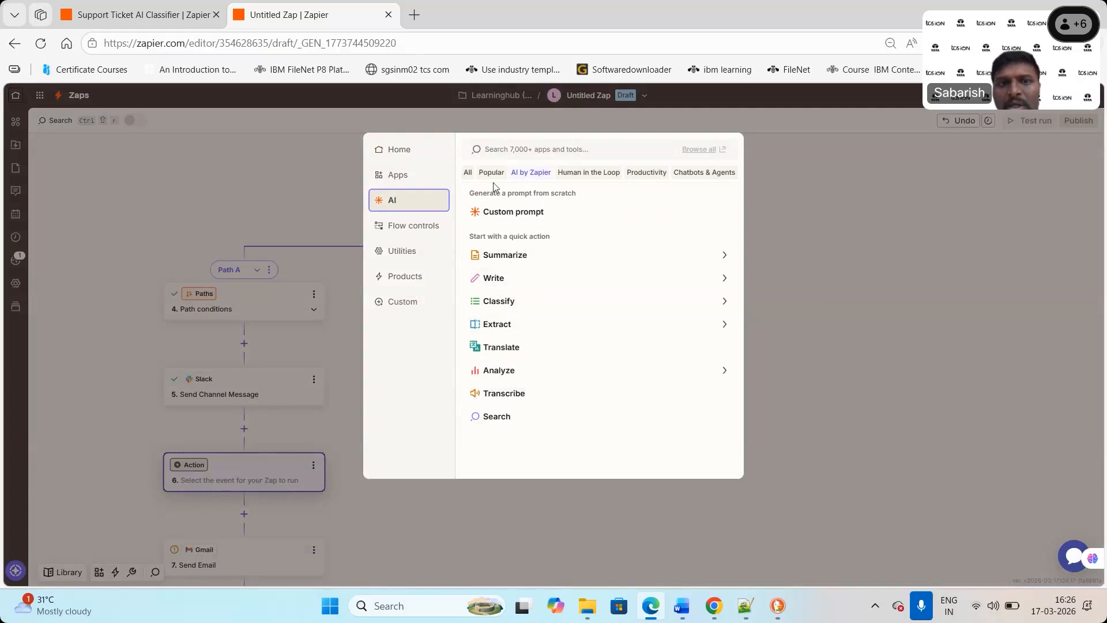
left_click(409, 179)
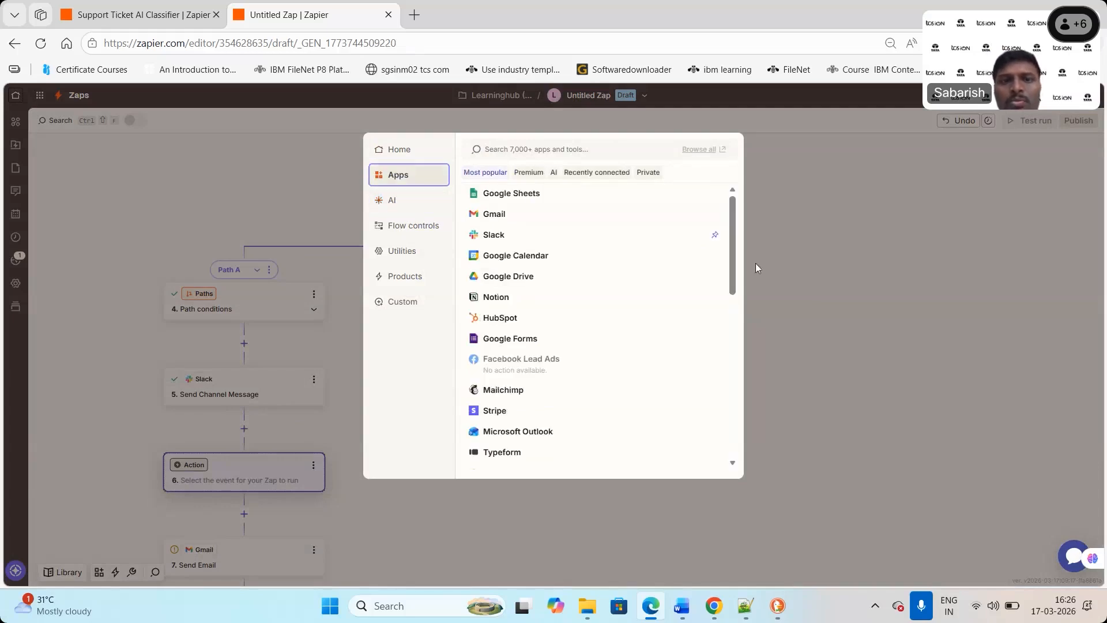
left_click(396, 150)
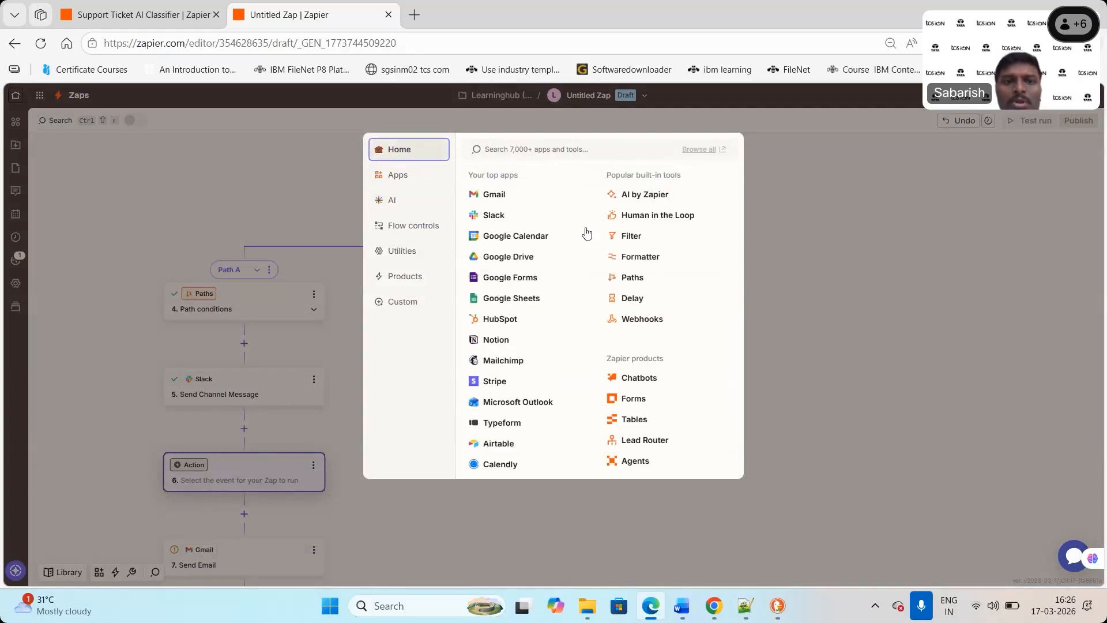
left_click(636, 194)
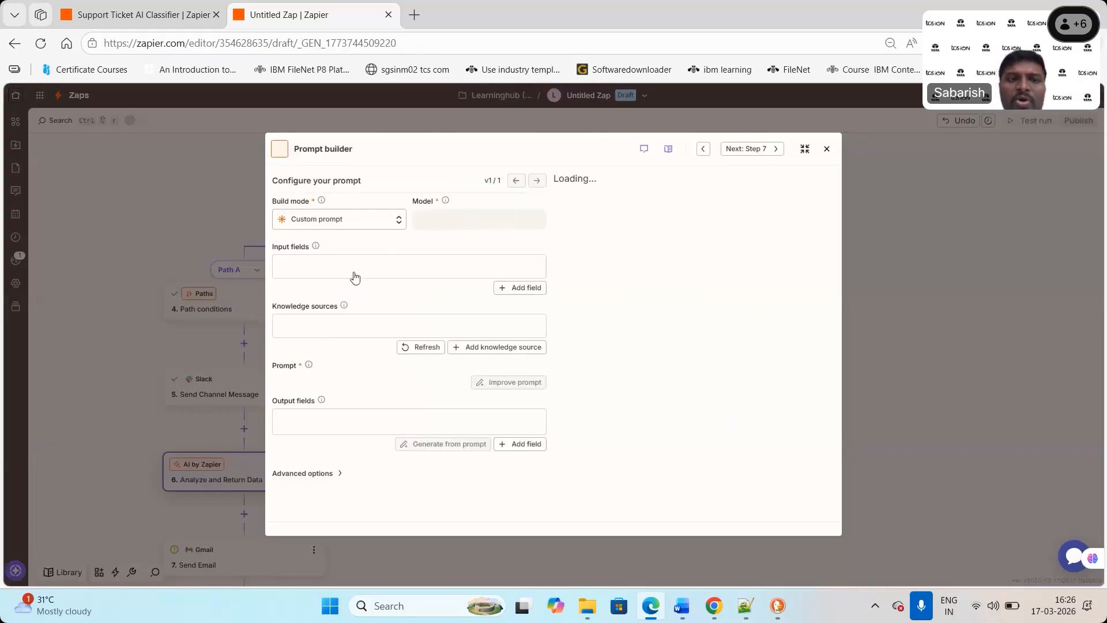
left_click(355, 275)
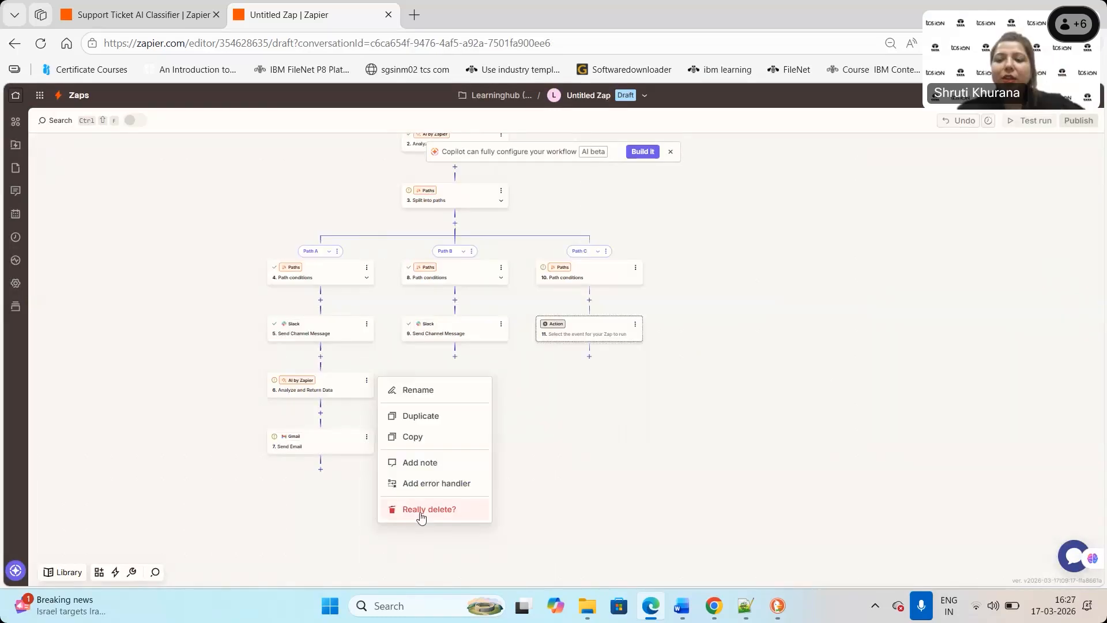
Delete the AI by Zapier step and the Gmail Send Email step from Path A.
left_click(421, 515)
left_click(367, 380)
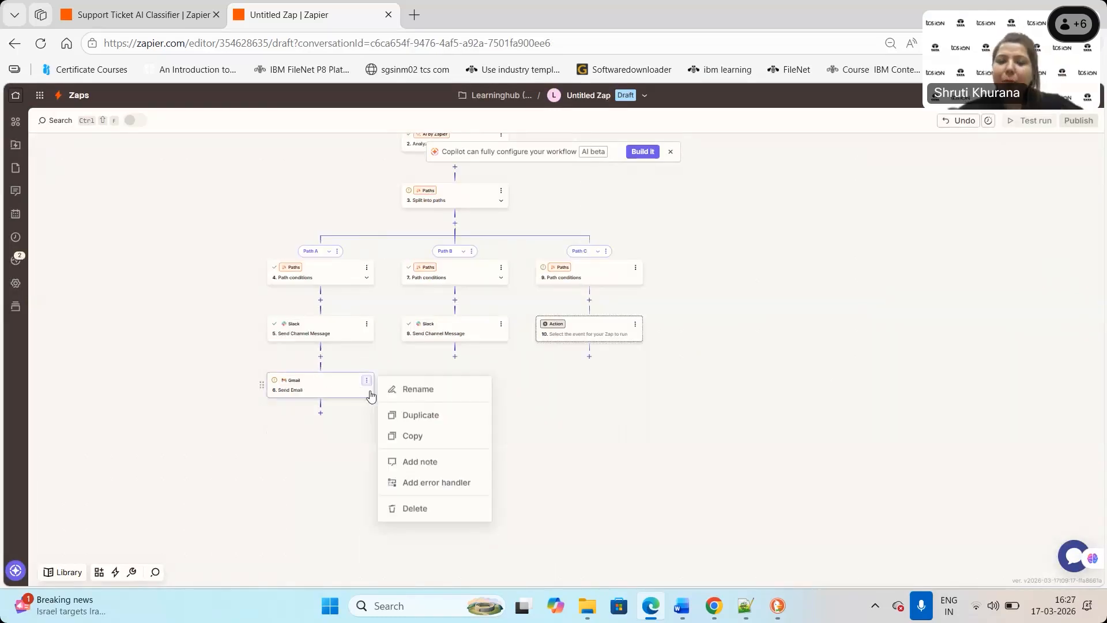
left_click(434, 510)
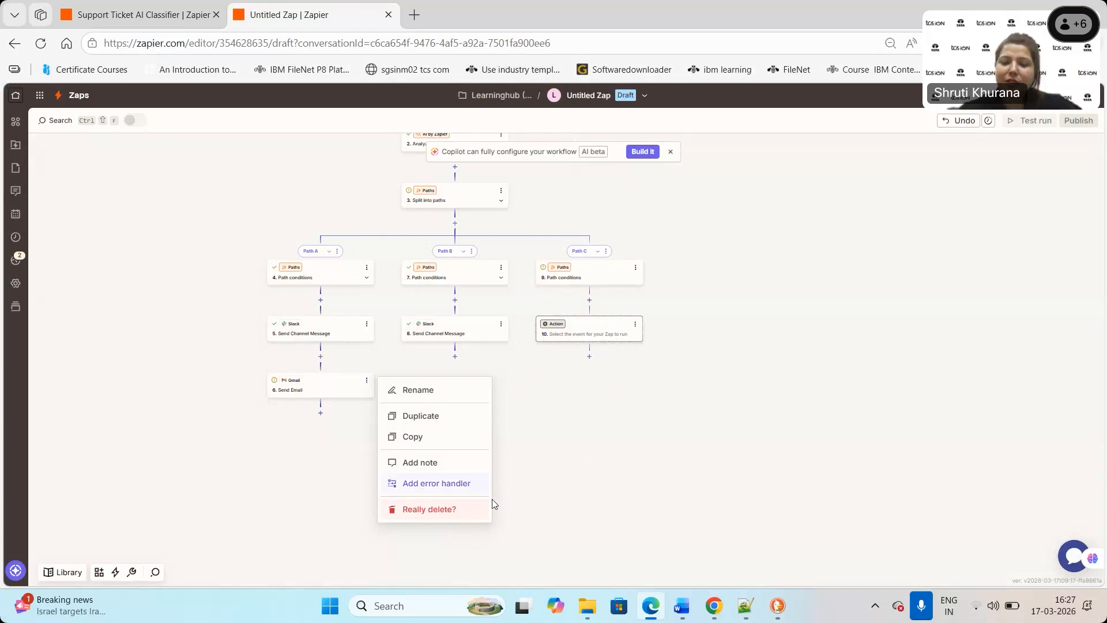
left_click(447, 510)
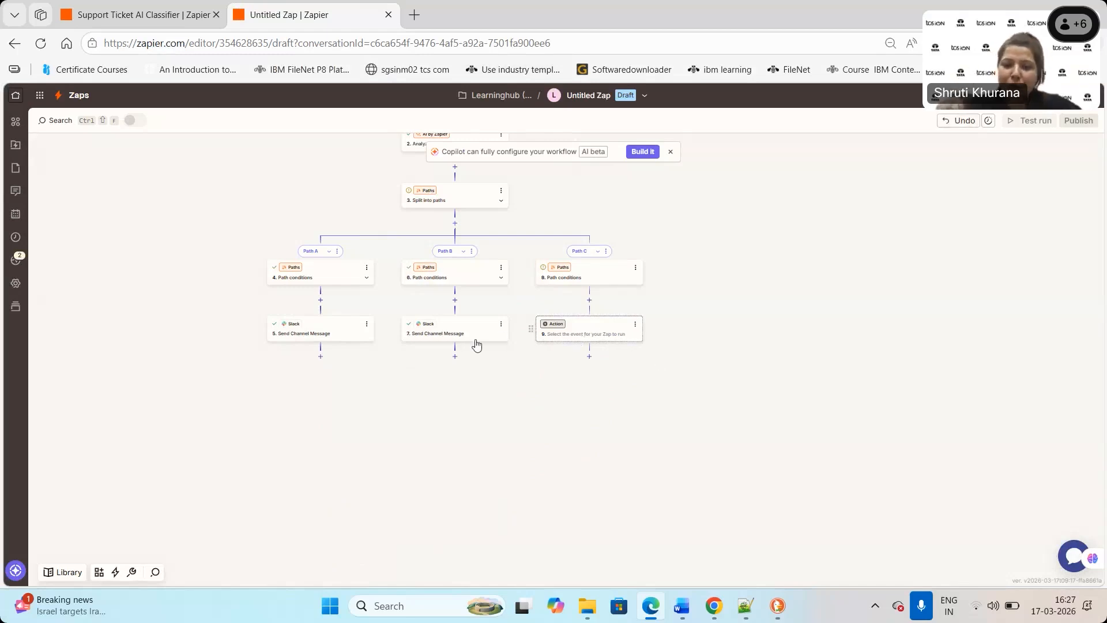
Set the field of Path C's custom rule to step 2's Priority output.
left_click(580, 285)
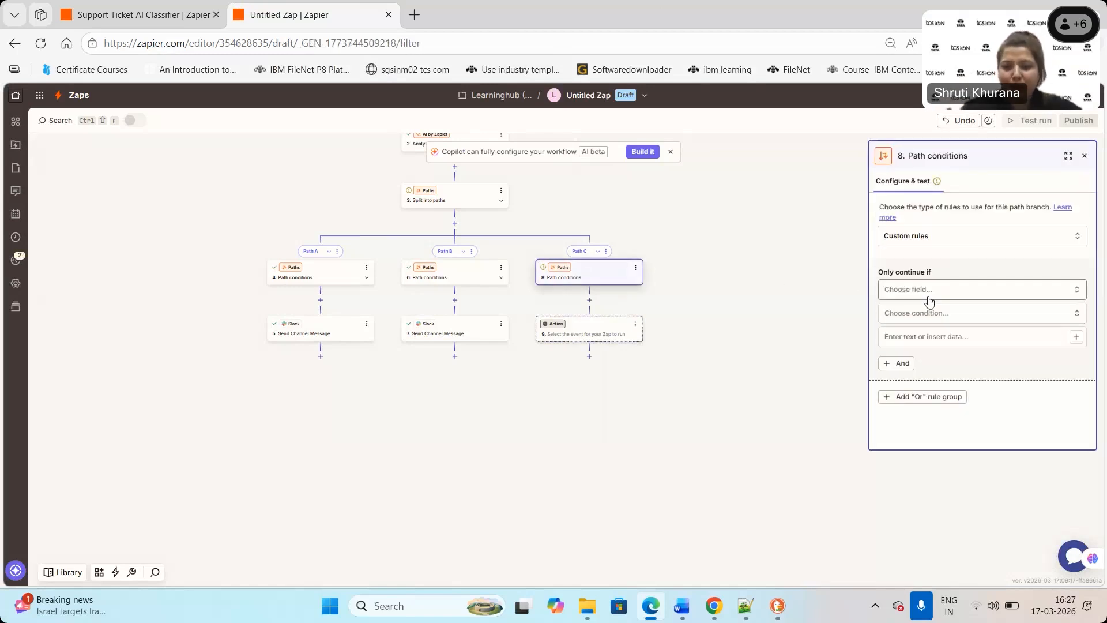
left_click(929, 291)
left_click(751, 323)
type("prio")
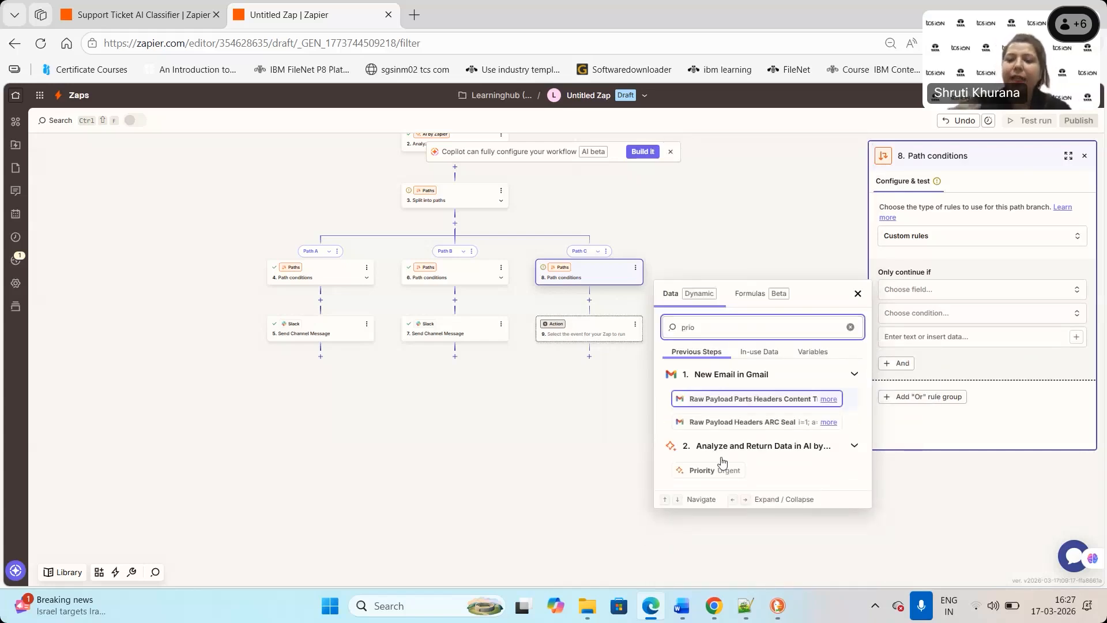
left_click(703, 469)
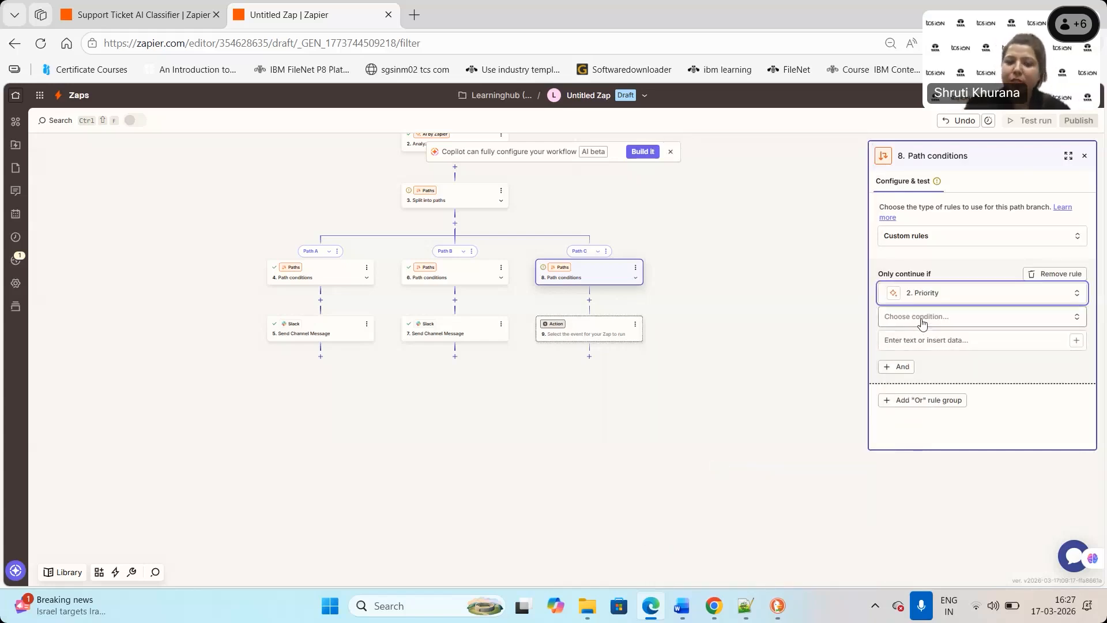
Try the (Text) Does not contain condition in Path C's Priority rule and replace it with another condition.
left_click(922, 323)
left_click(939, 372)
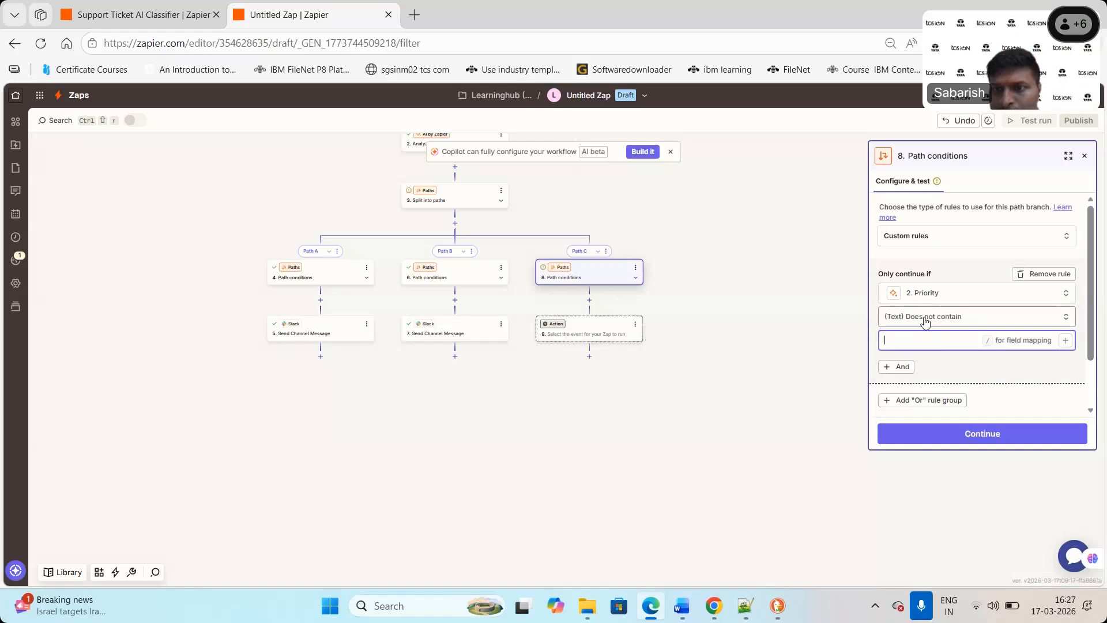
left_click(925, 321)
left_click(951, 388)
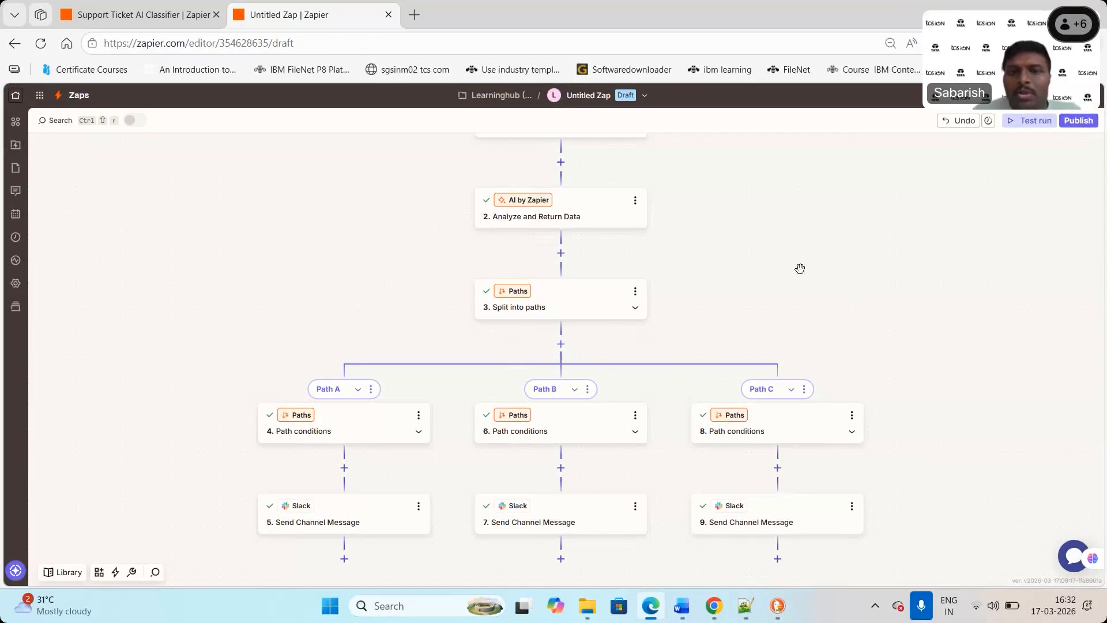
Look over the support emails in the Gmail inbox, return to the Zapier editor, and view the recent Zaps.
mouse_move(776, 619)
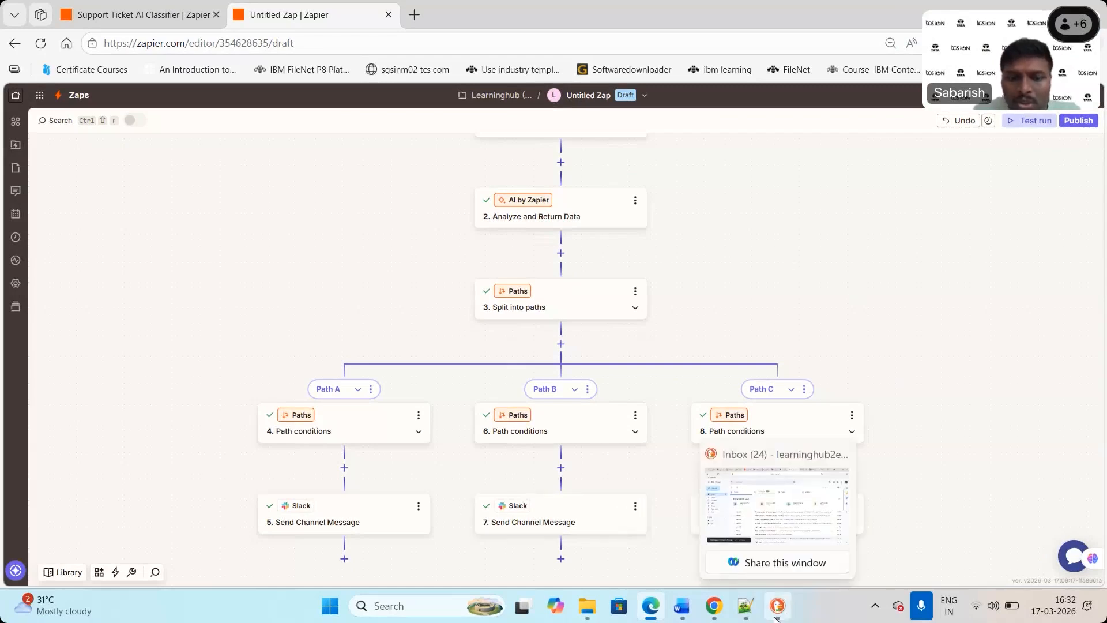
left_click(776, 617)
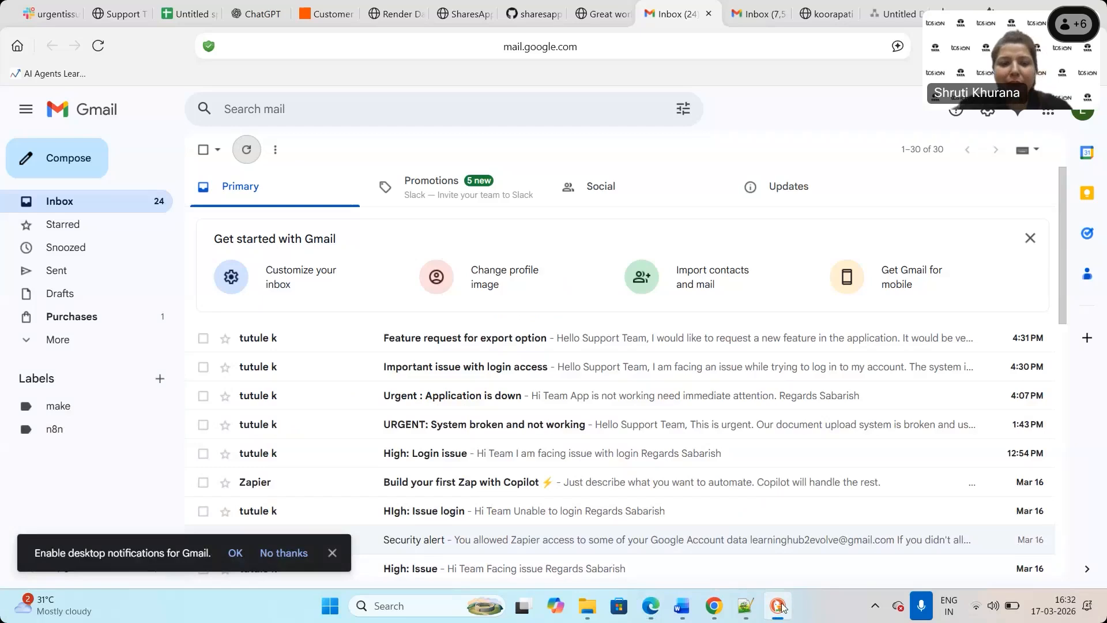
left_click(779, 607)
left_click(17, 148)
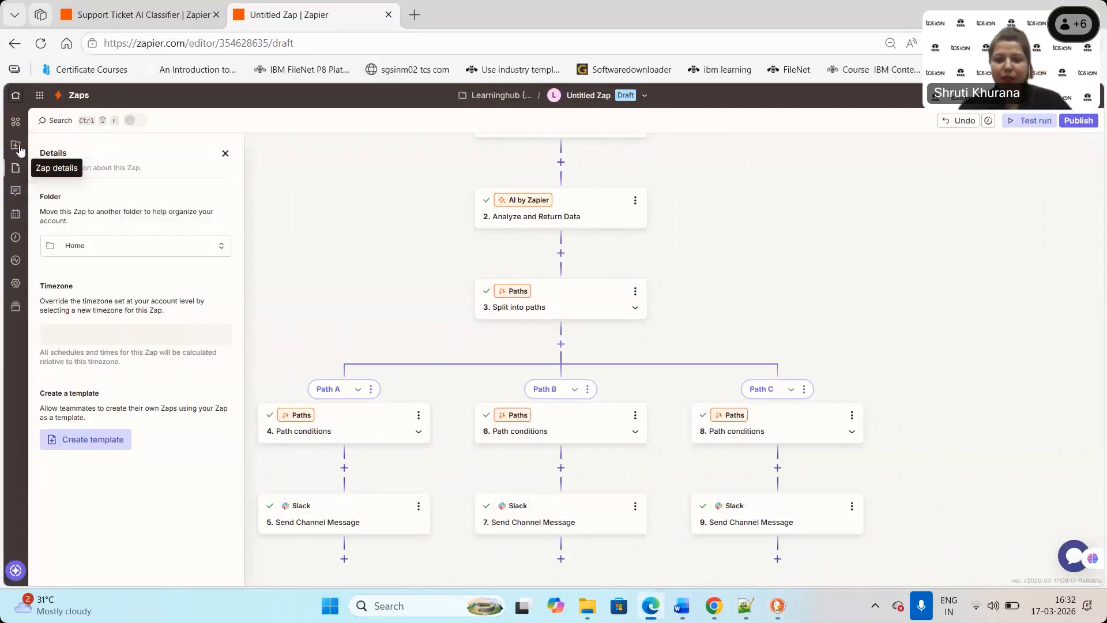
left_click(18, 148)
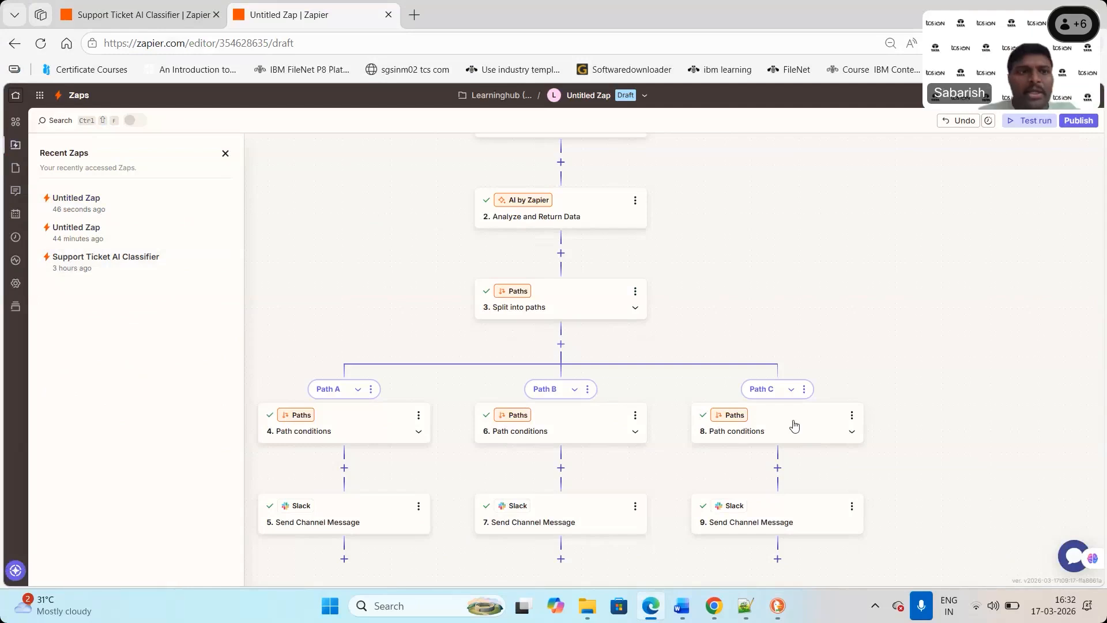
Rename the Zap as "Automate customer support".
left_click(597, 95)
left_click(549, 123)
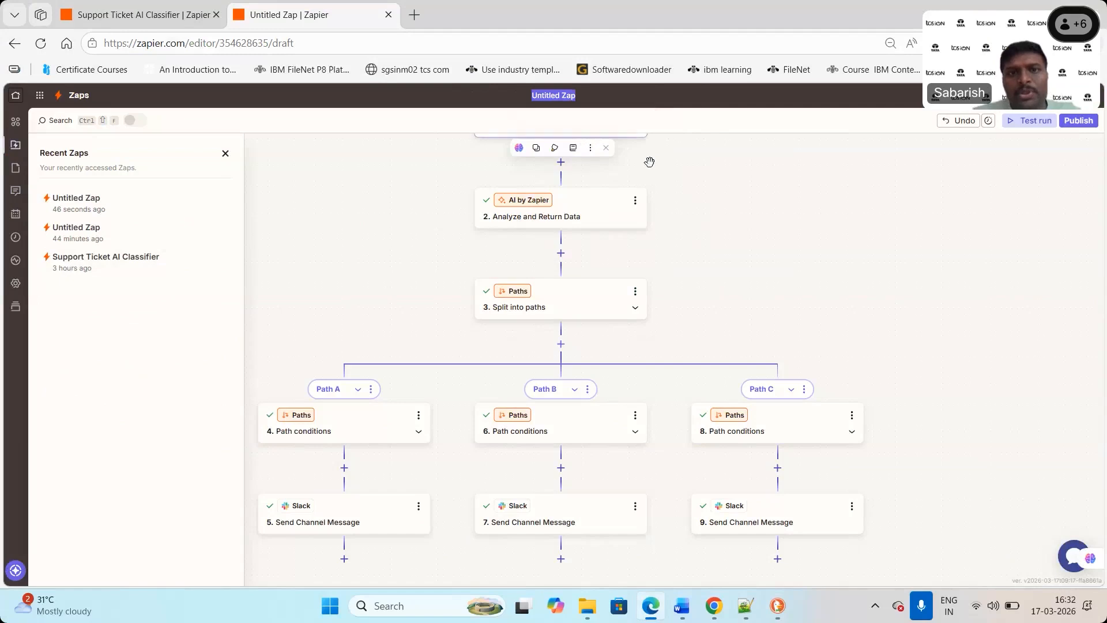
type("A")
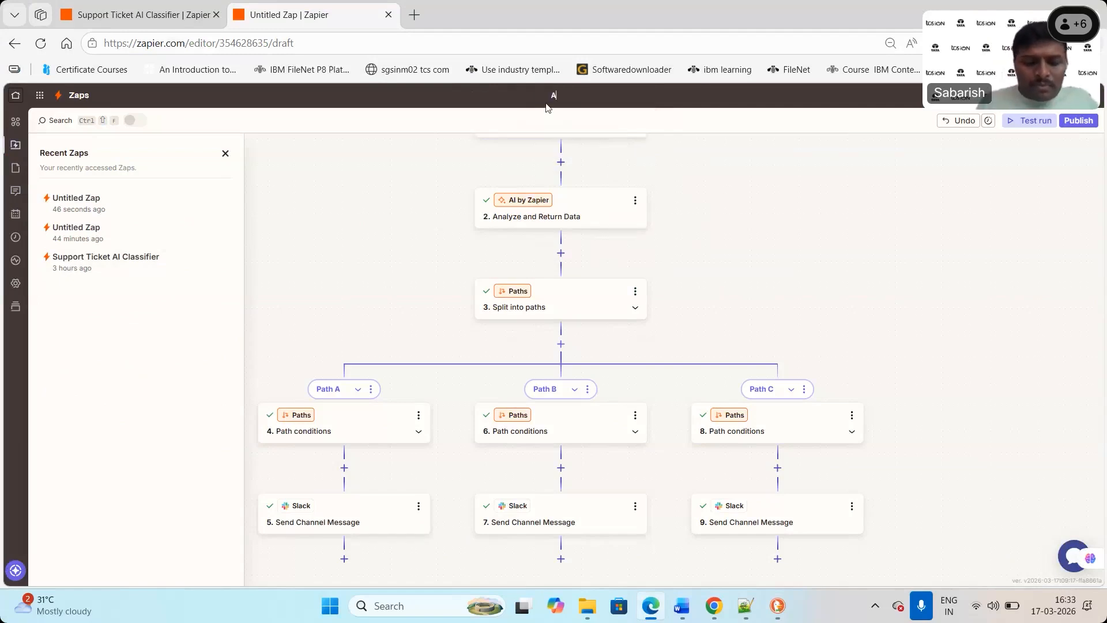
type("utoma")
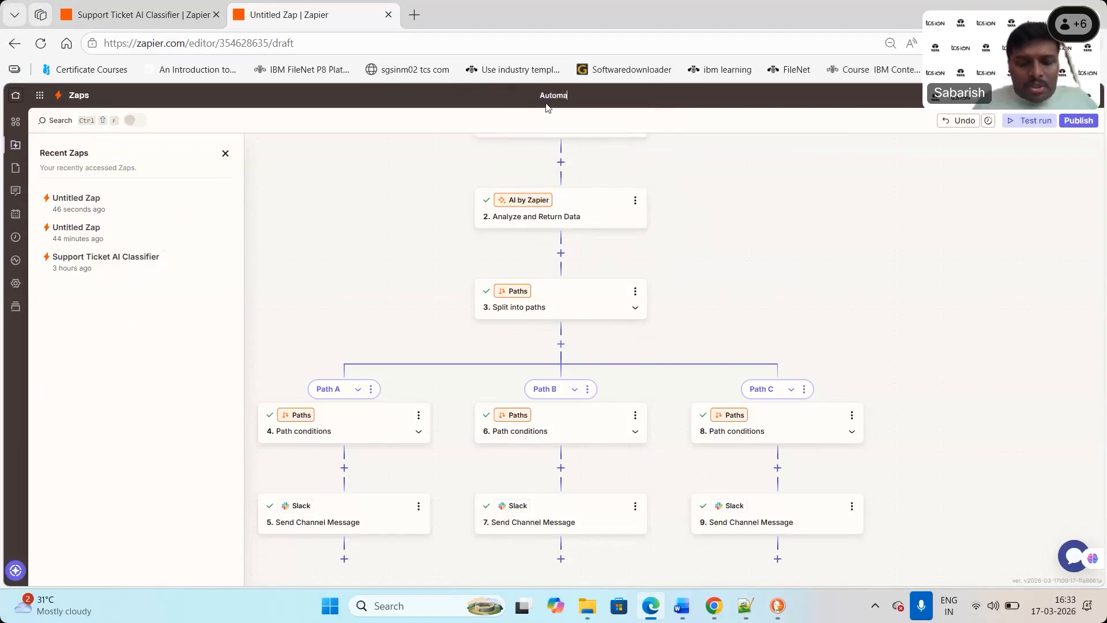
type("te custoem")
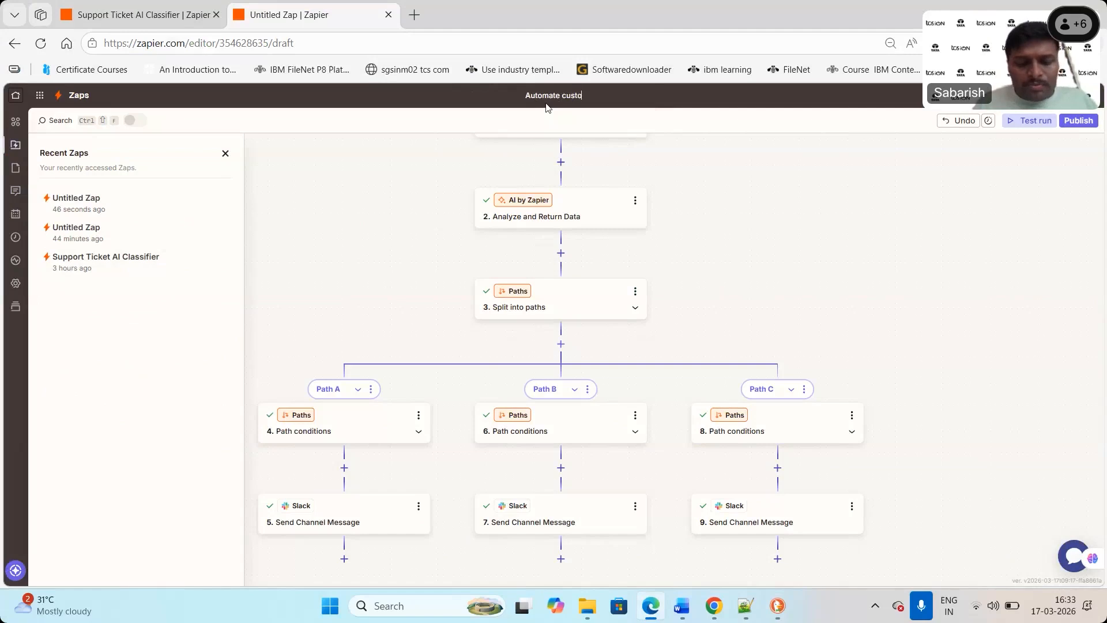
type("mer")
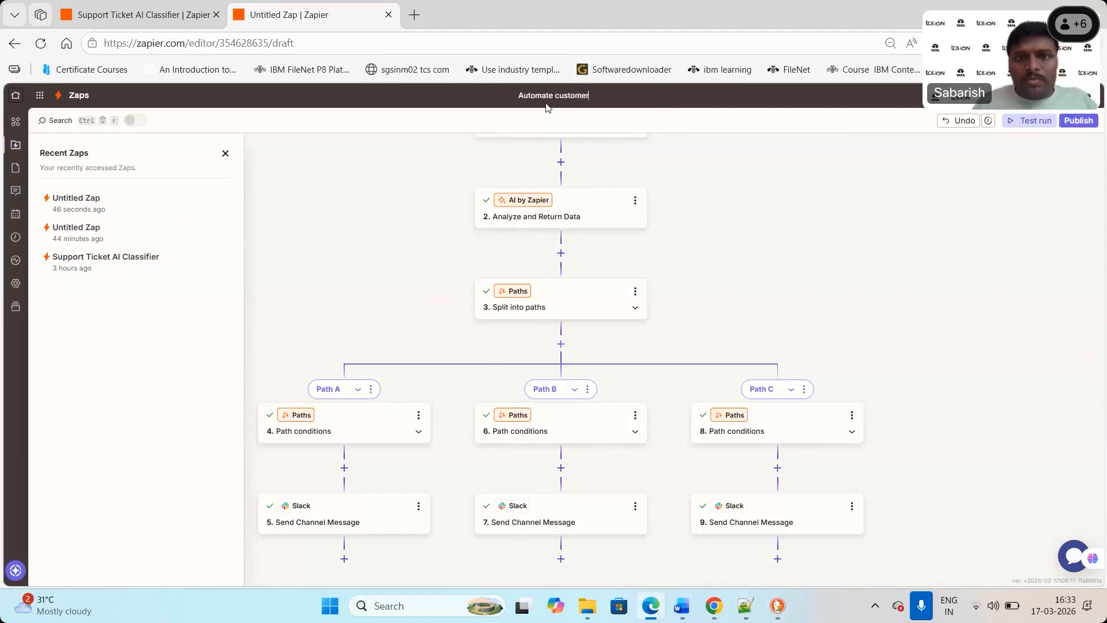
type(" support")
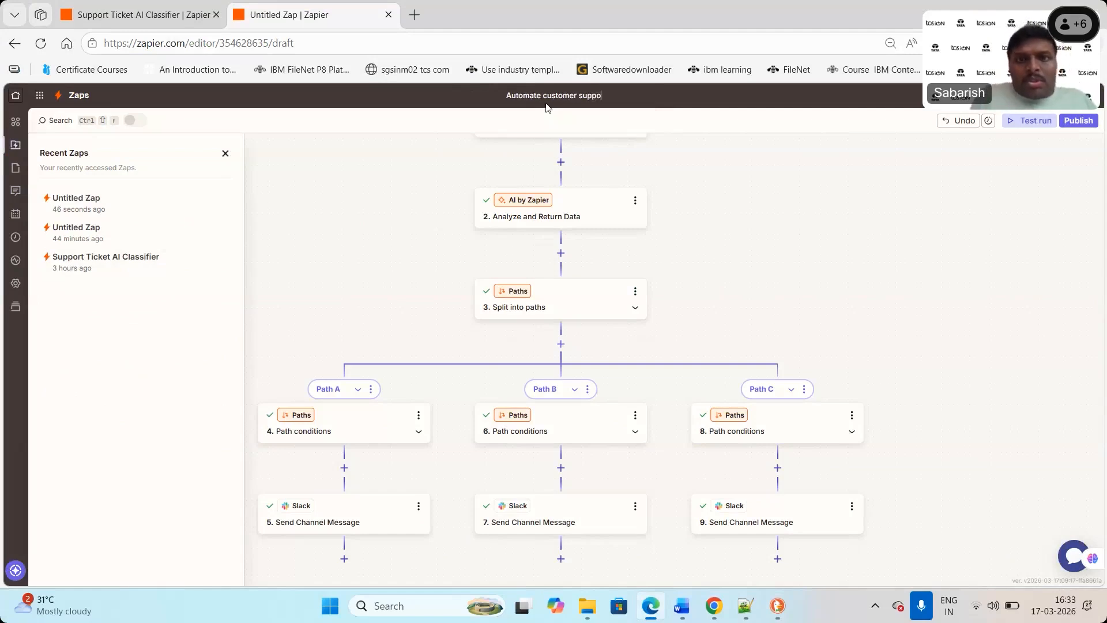
key("Return")
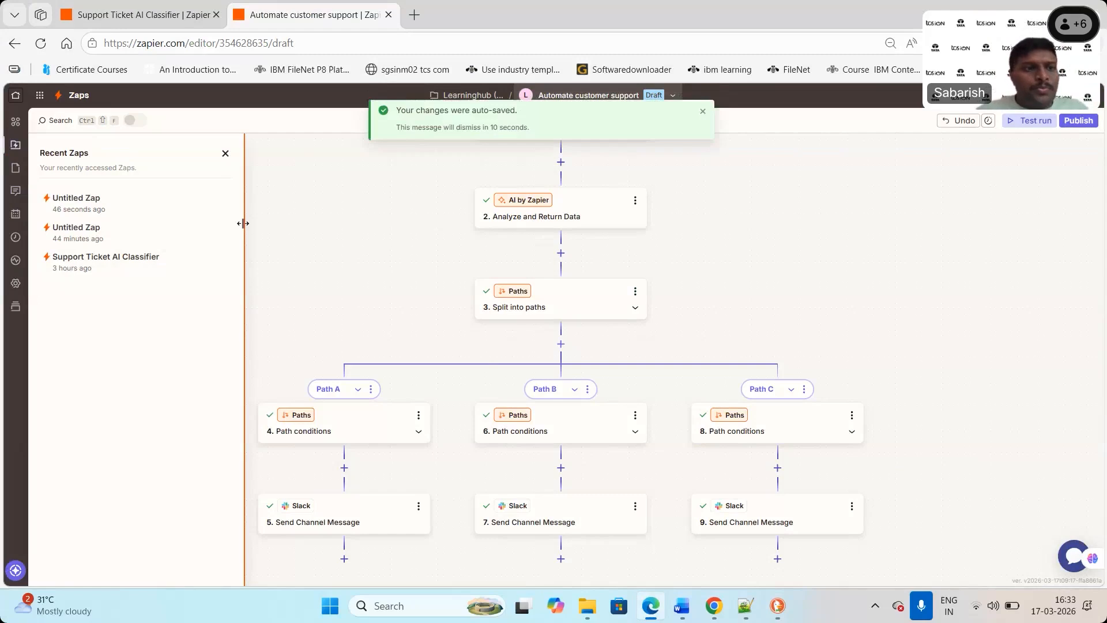
Examine the test email records in the Zap runs, including Email E, and check the Zap's status for issues.
left_click(16, 237)
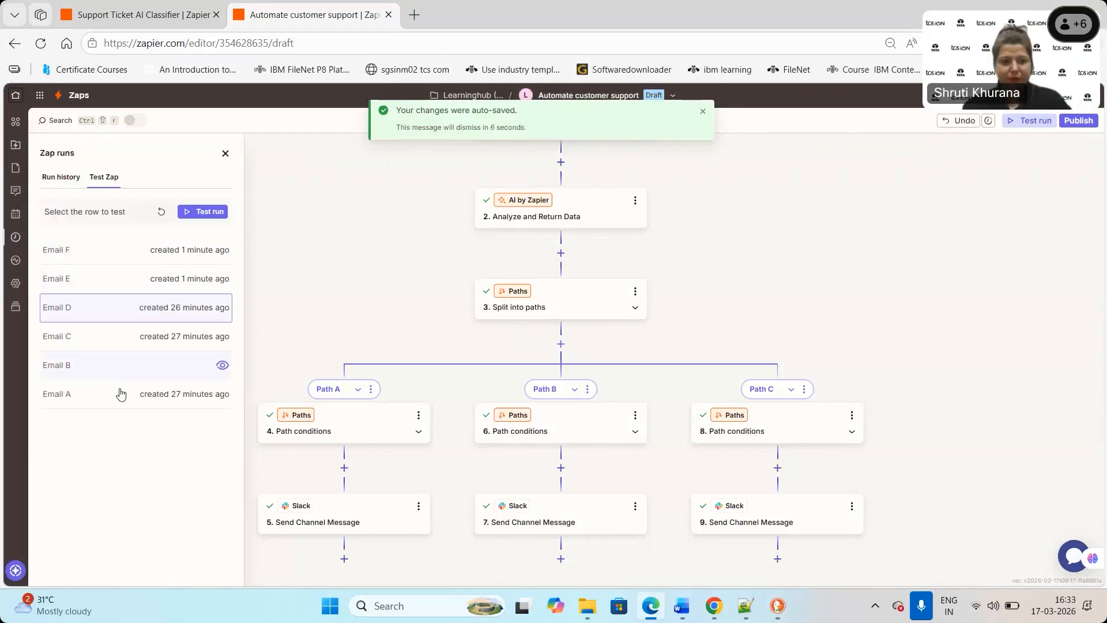
left_click(116, 283)
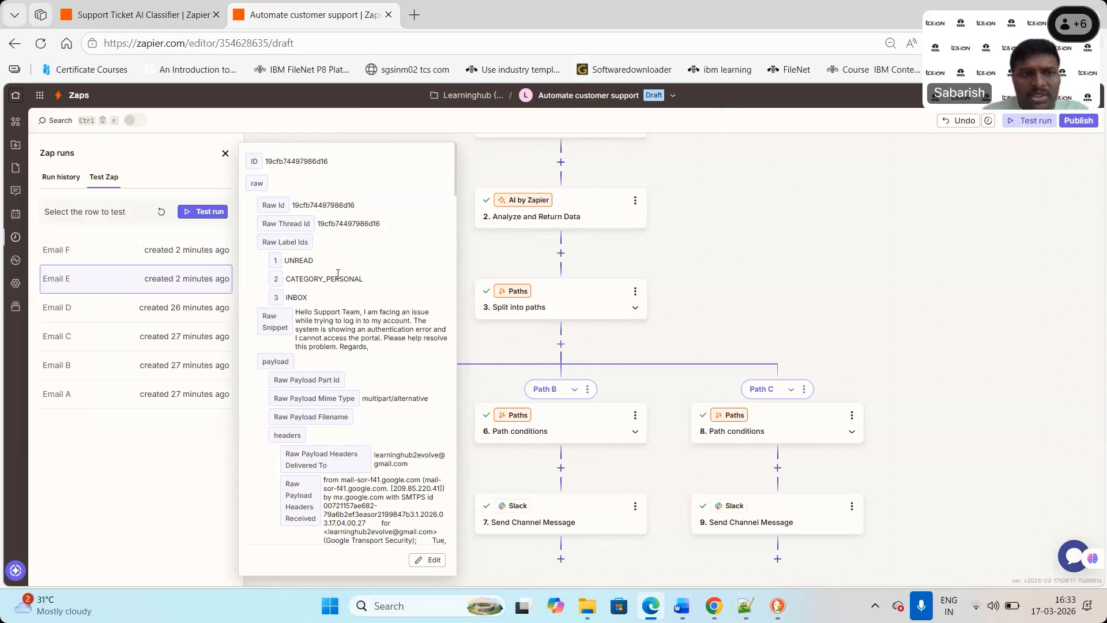
left_click(120, 257)
left_click(167, 279)
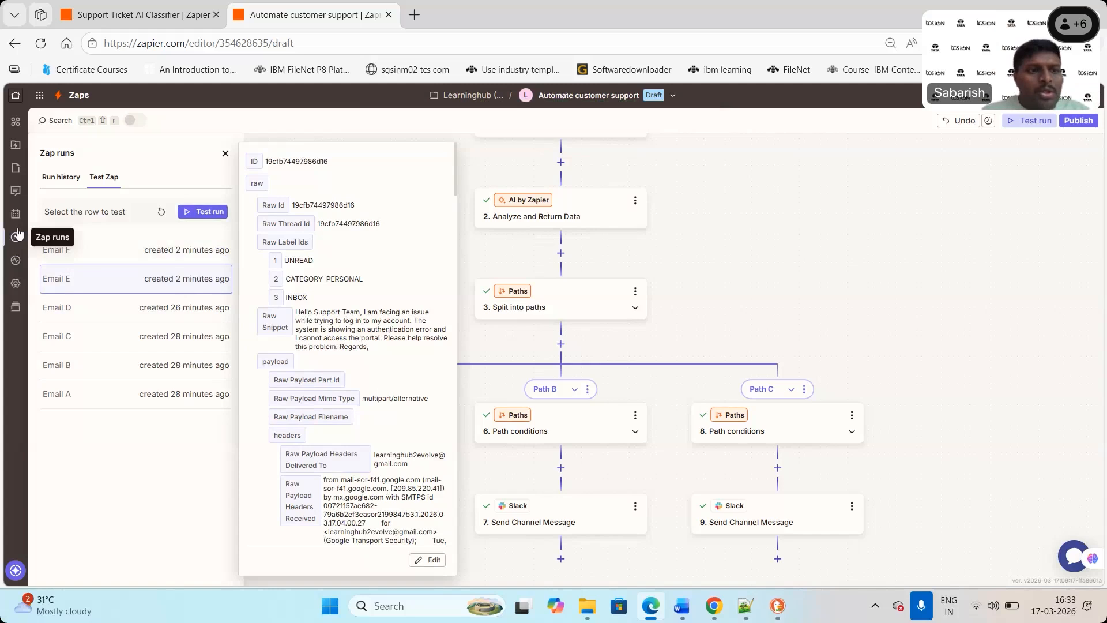
left_click(16, 260)
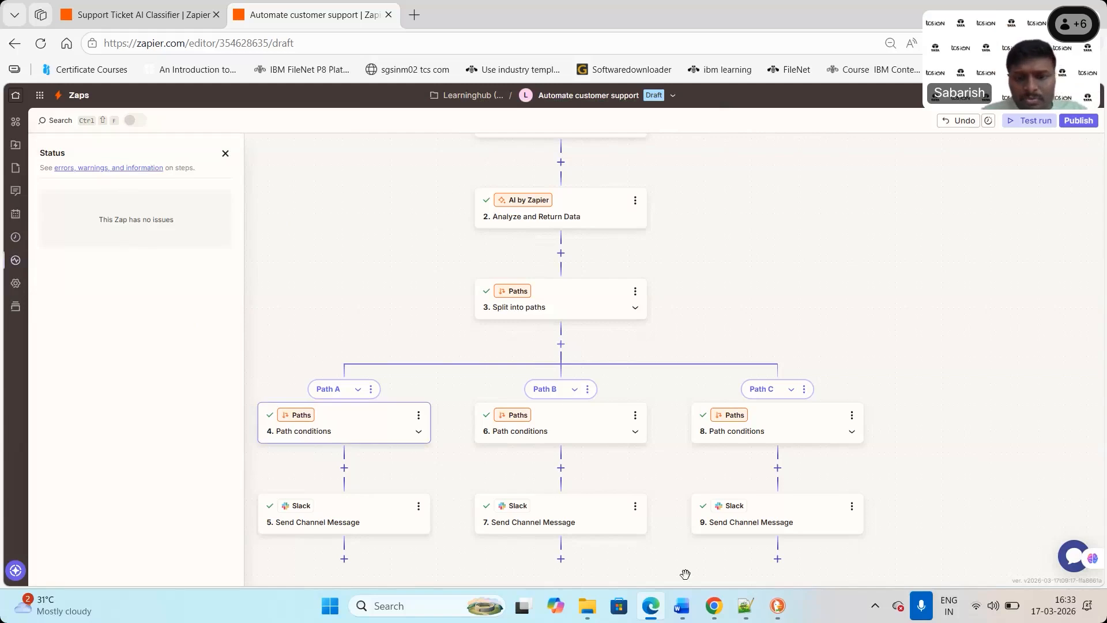
Switch to Slack and review the Zapier ticket messages in the normalissue, highissue and urgentissue channels.
left_click(778, 607)
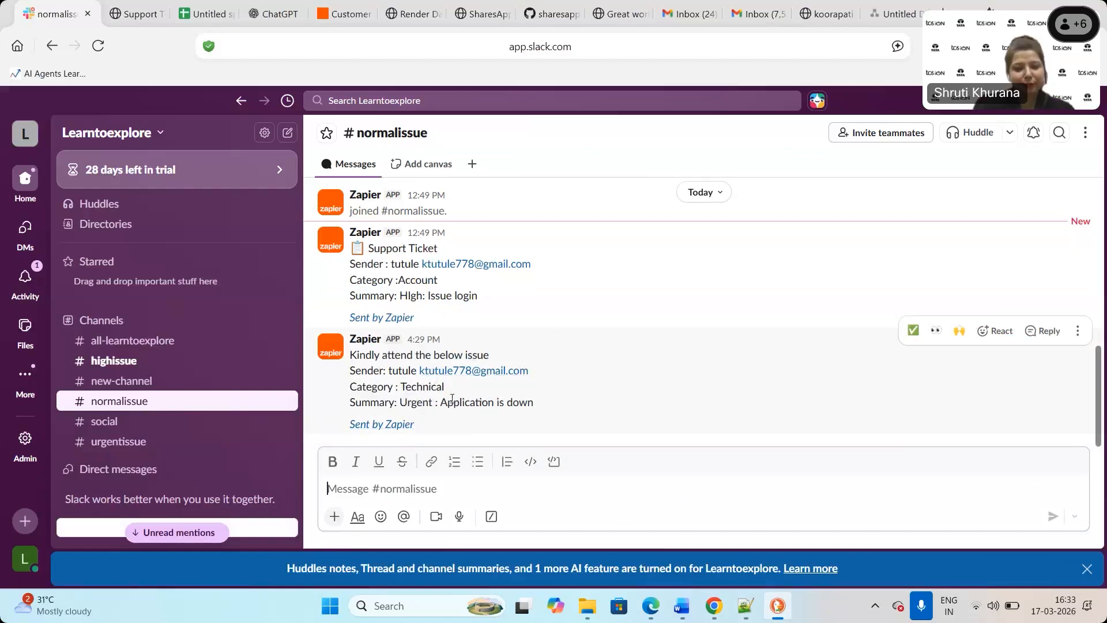
left_click_drag(465, 402, 494, 402)
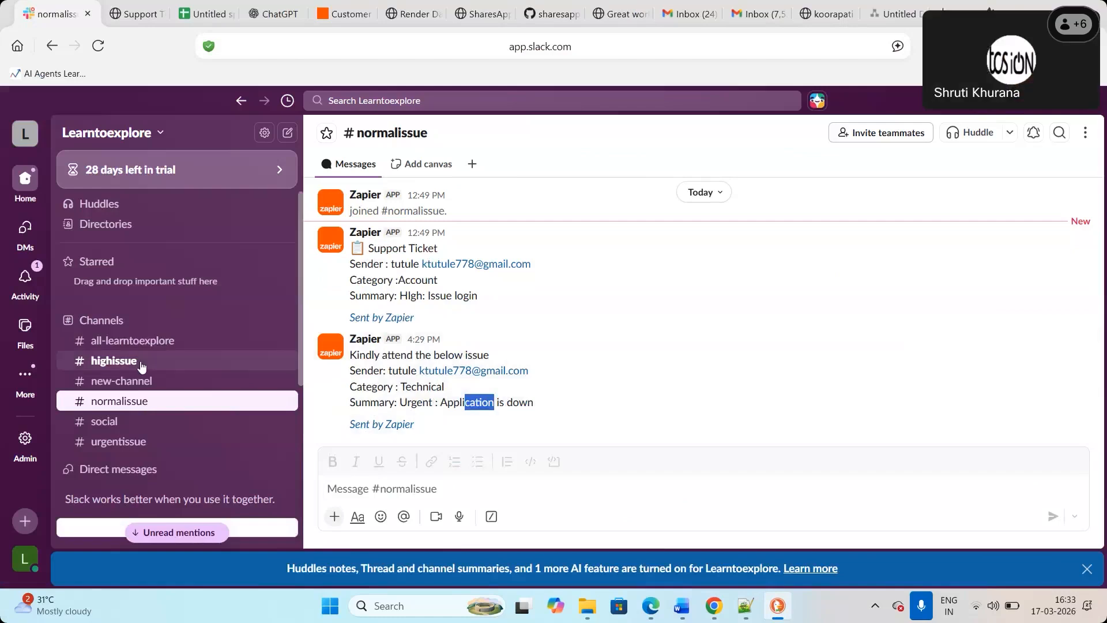
left_click(141, 367)
left_click(148, 446)
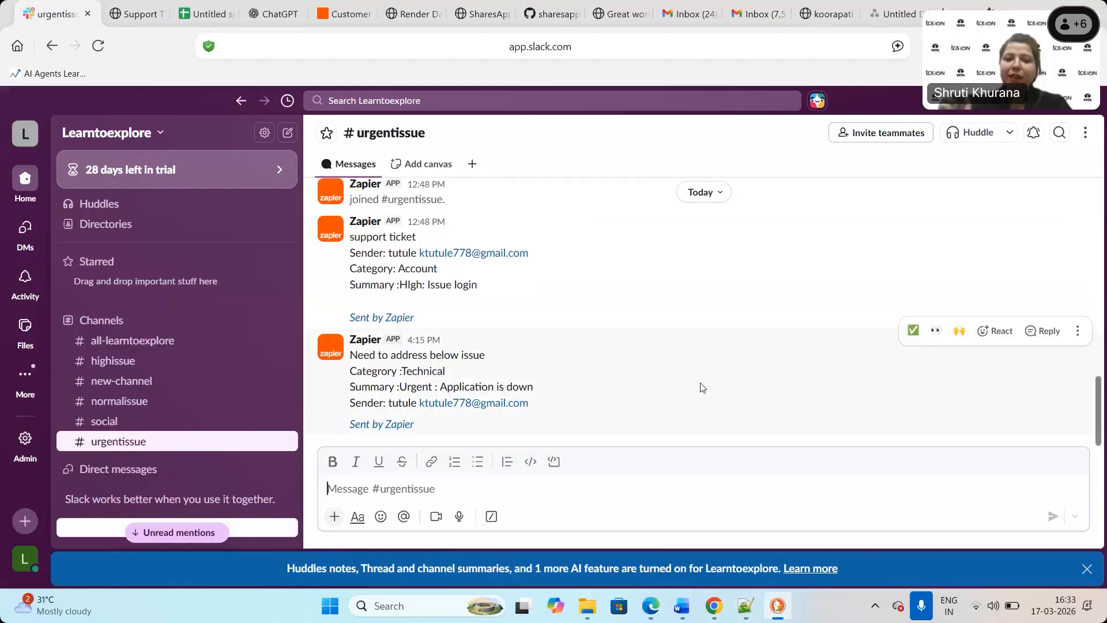
Review the support ticket workflow diagram in diagrams.net and return to the Zapier editor.
mouse_move(714, 611)
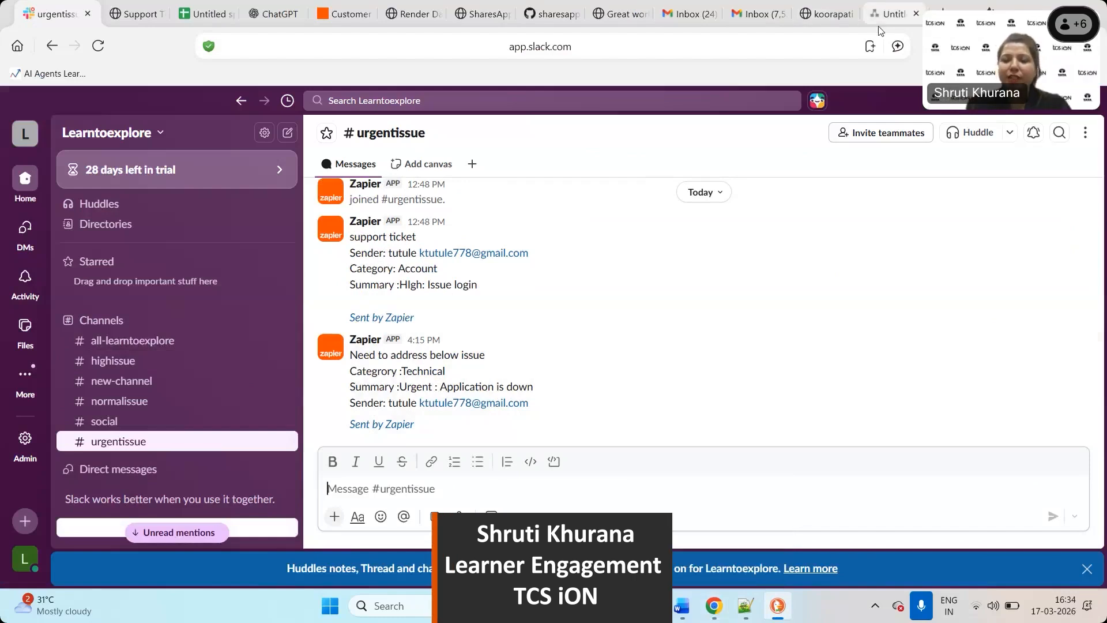
left_click(888, 15)
scroll(703, 290, "down", 1)
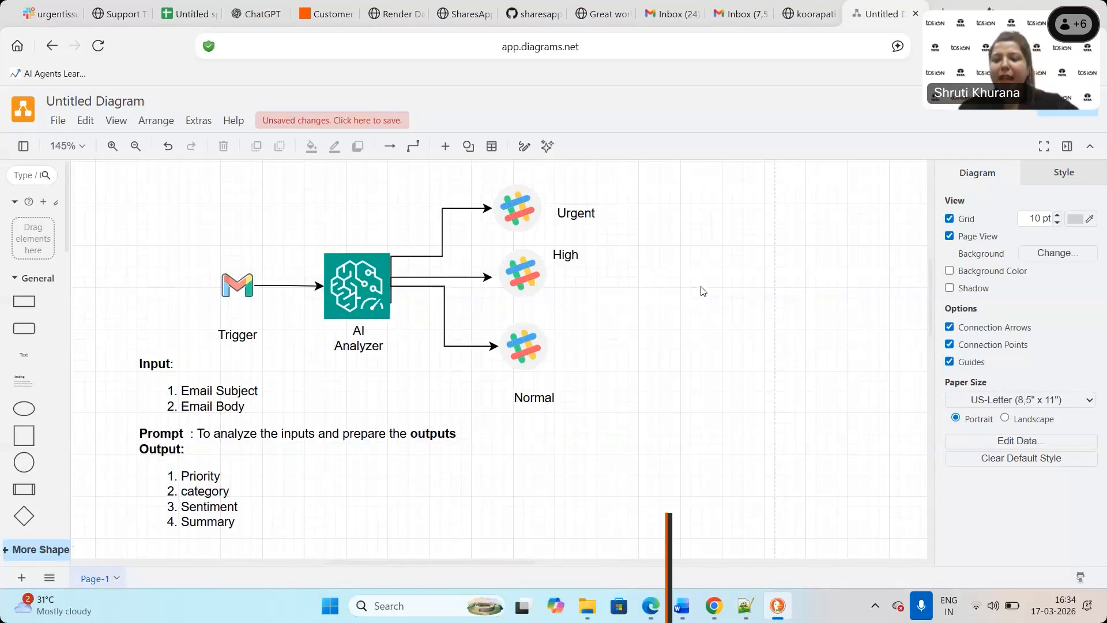
scroll(702, 291, "down", 3)
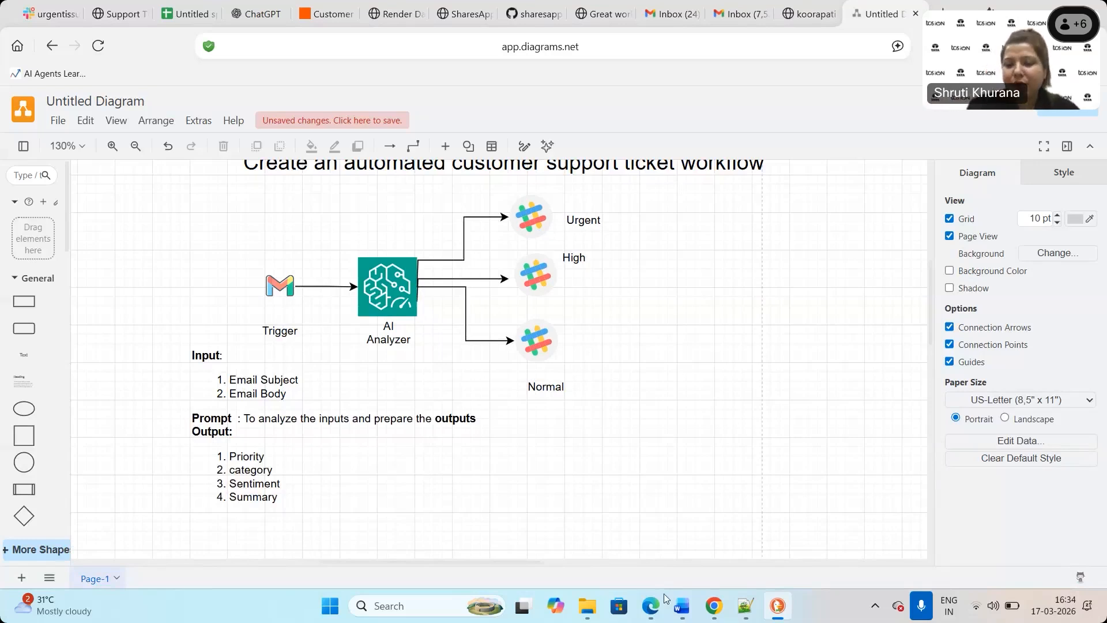
mouse_move(663, 594)
left_click(662, 509)
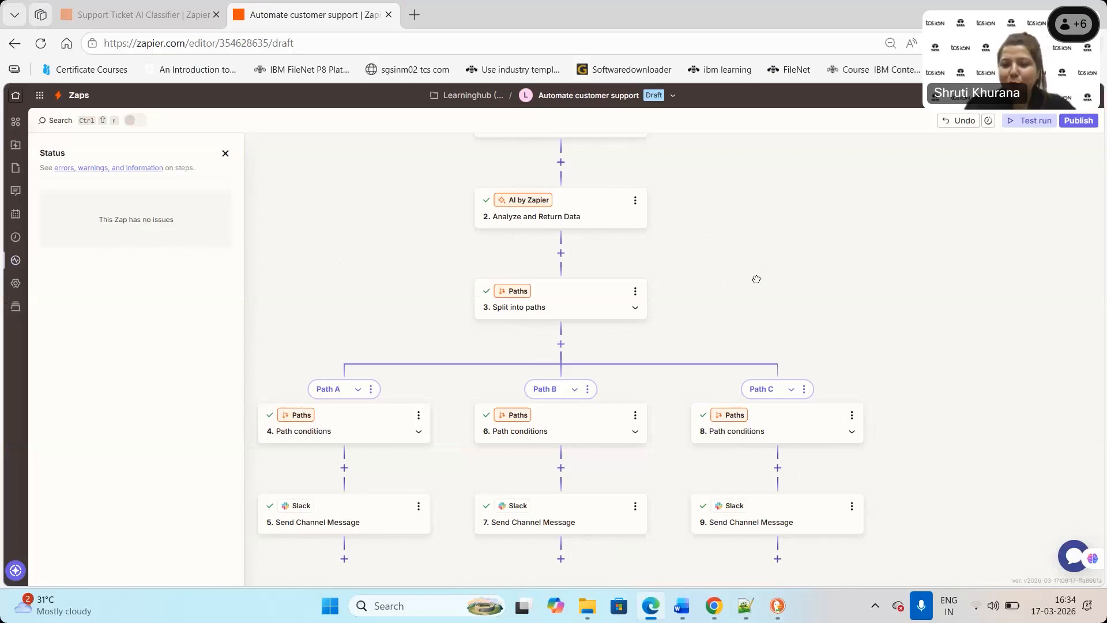
Review the priority rules in the classifier prompt of the AI by Zapier Analyze and Return Data step, then close its configuration.
left_click_drag(757, 279, 830, 236)
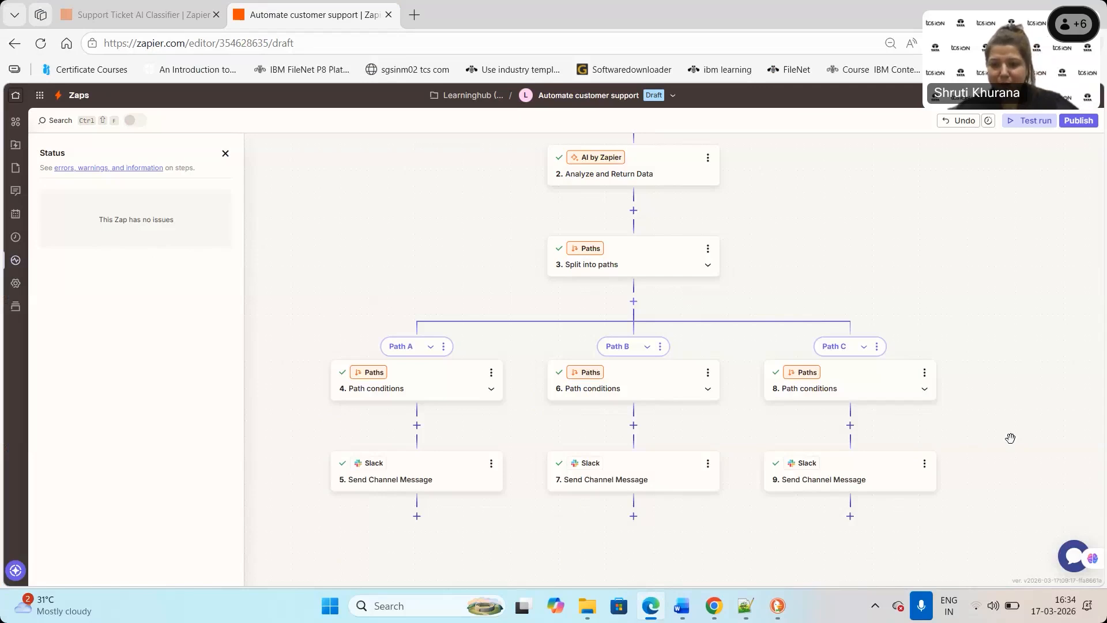
left_click(633, 173)
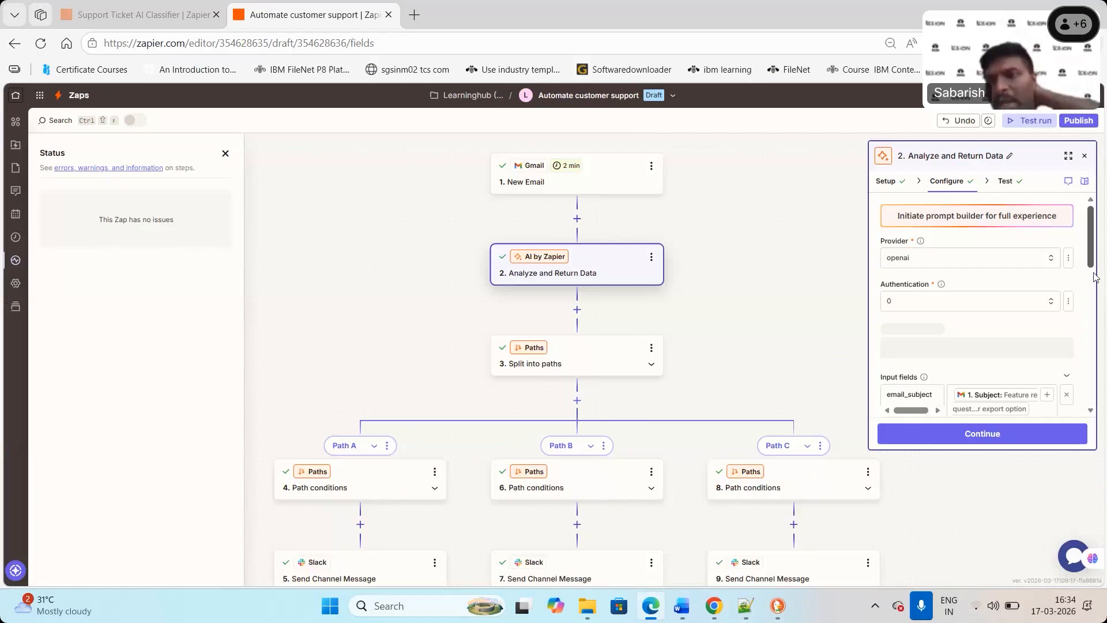
scroll(1039, 305, "down", 8)
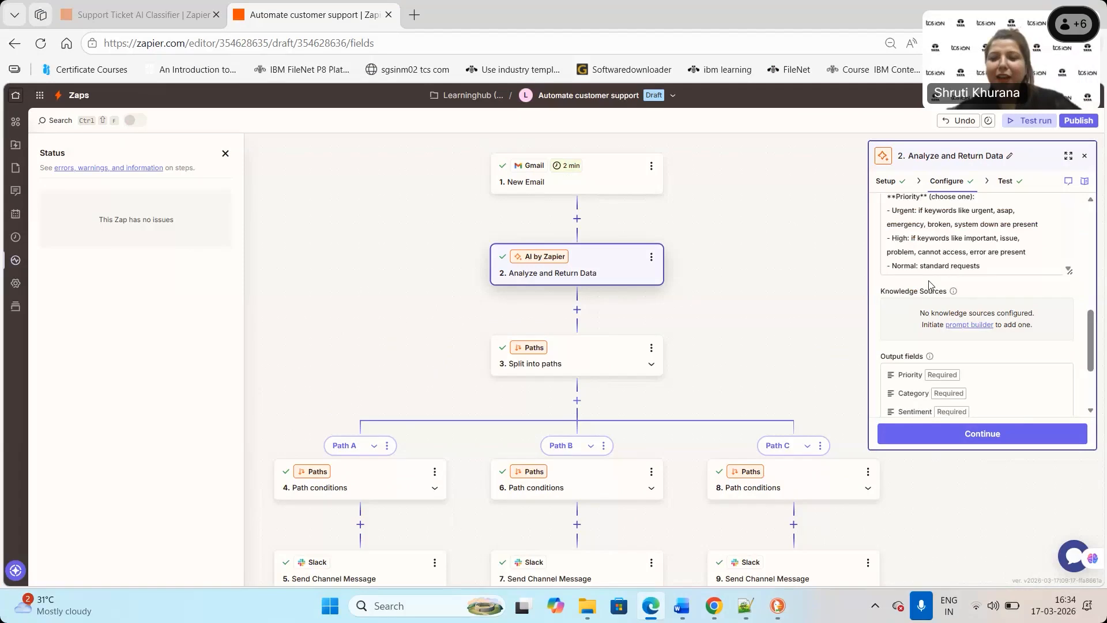
scroll(929, 285, "up", 3)
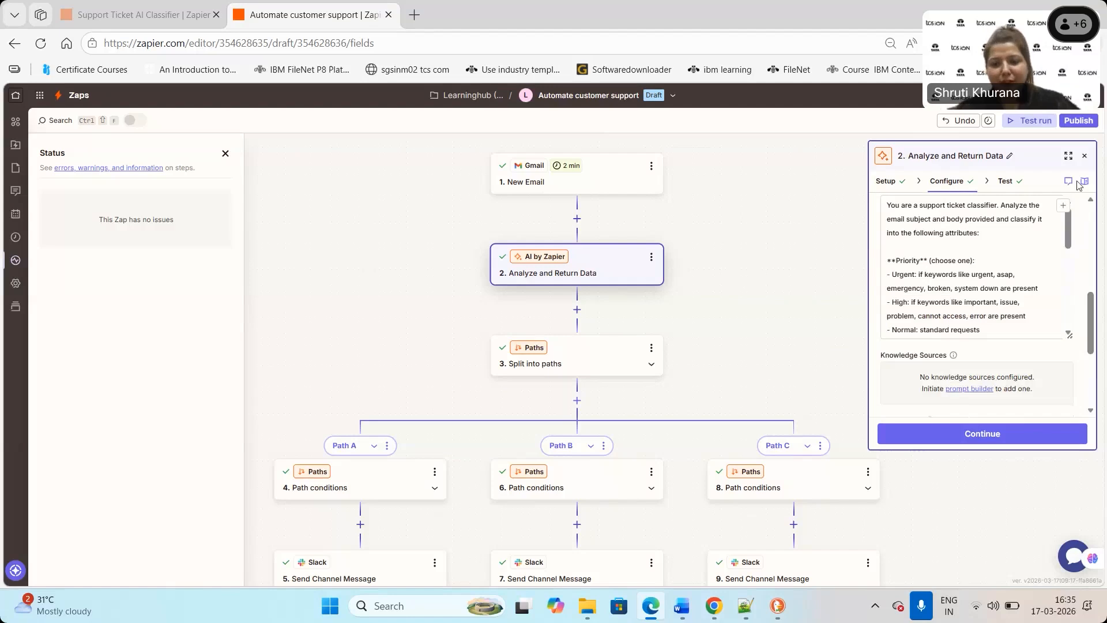
left_click(1085, 155)
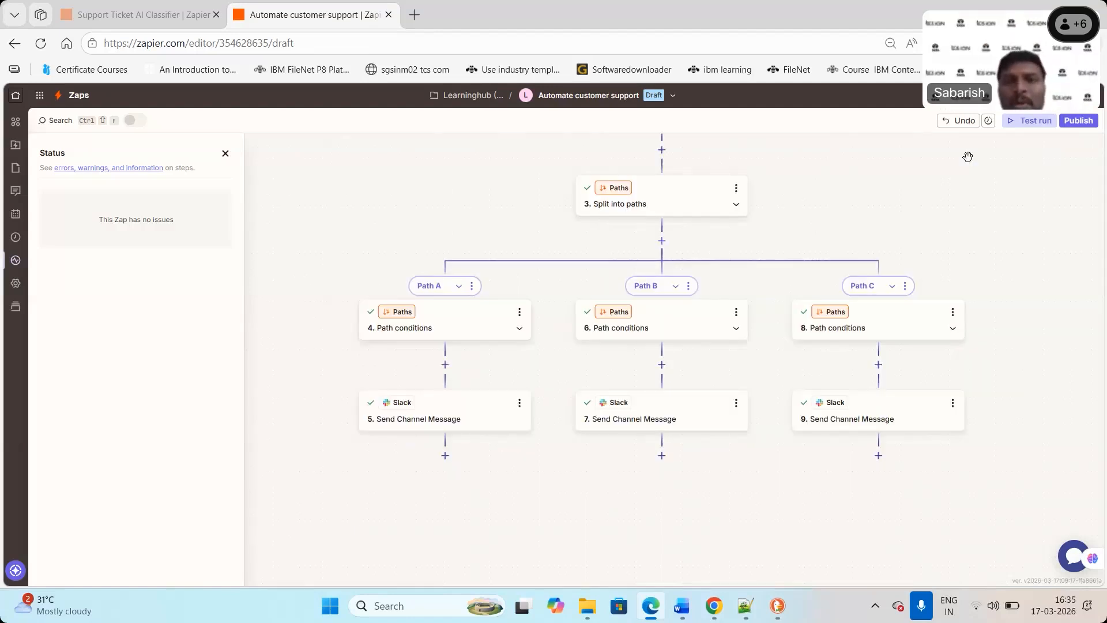
left_click_drag(911, 193, 873, 426)
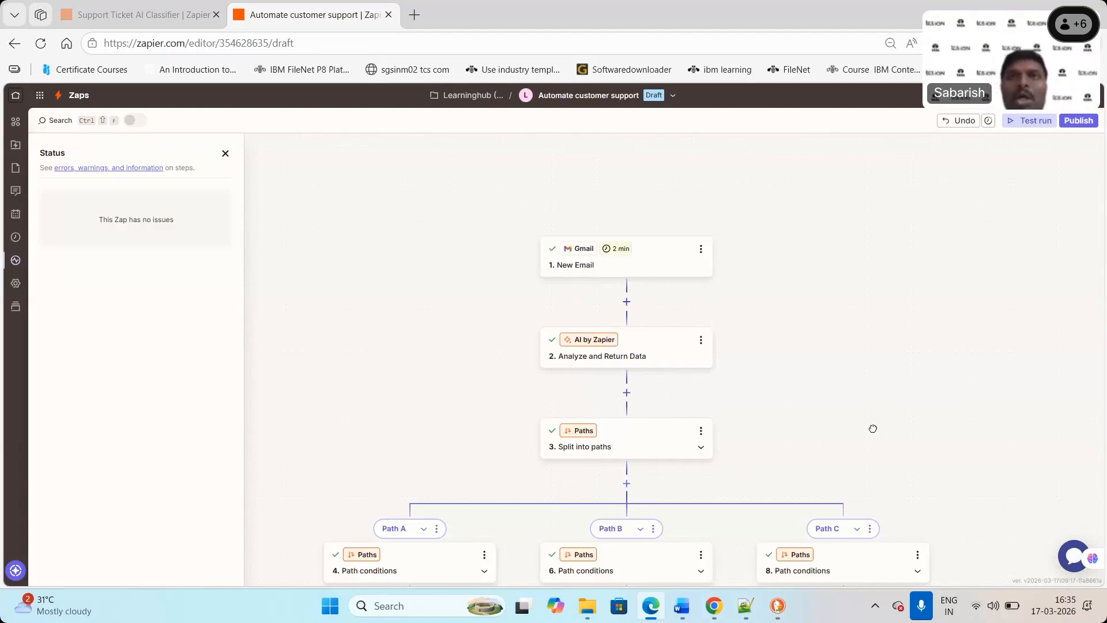
left_click_drag(873, 429, 859, 342)
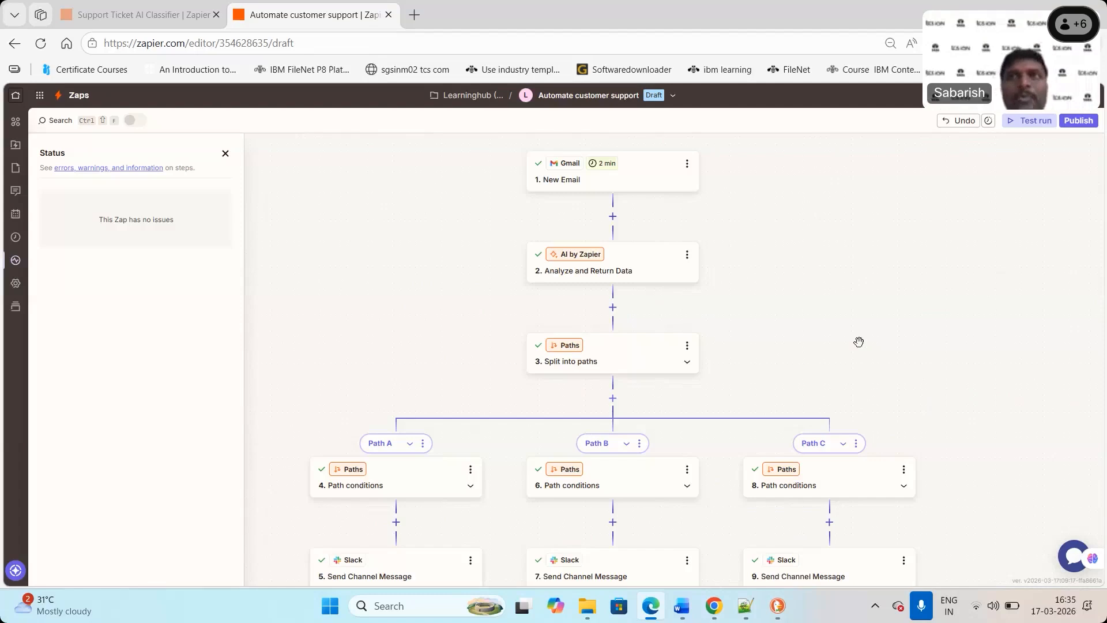